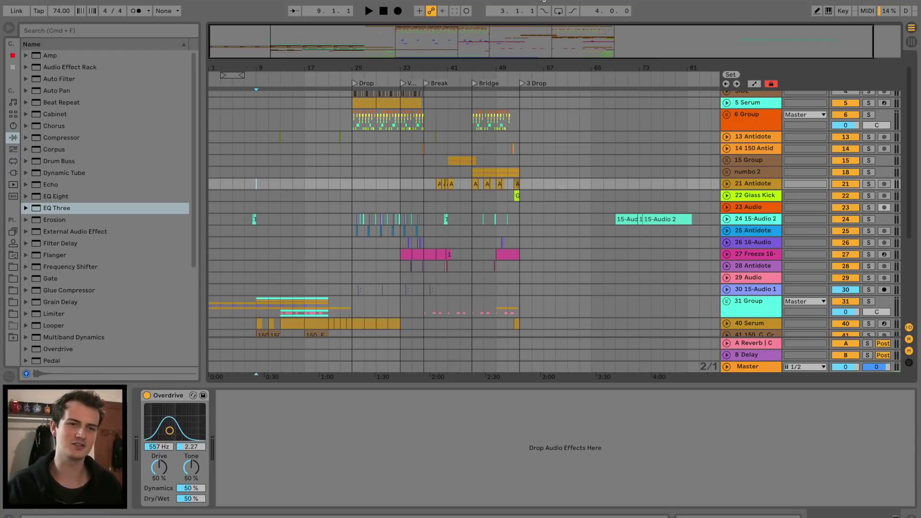
# Play the arrangement from its very beginning and look over the tracks used in the intro.
pyautogui.click(574, 163)
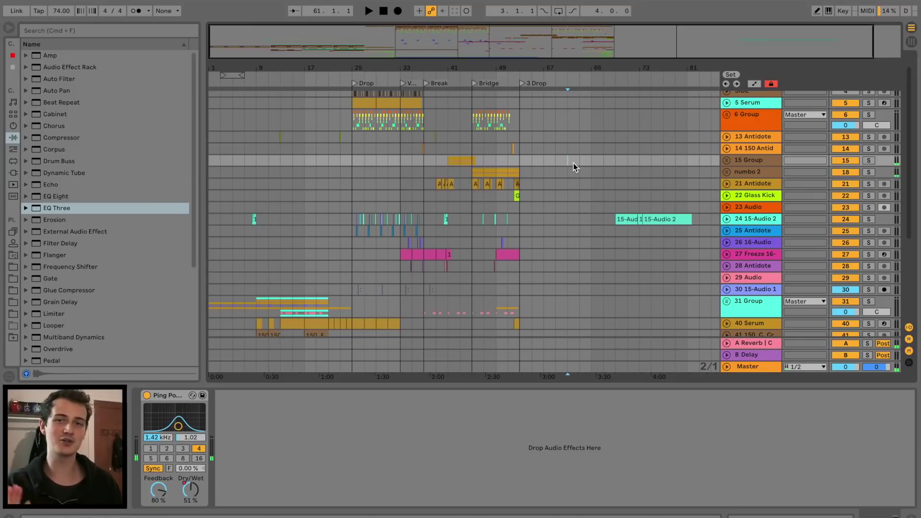
pyautogui.click(527, 152)
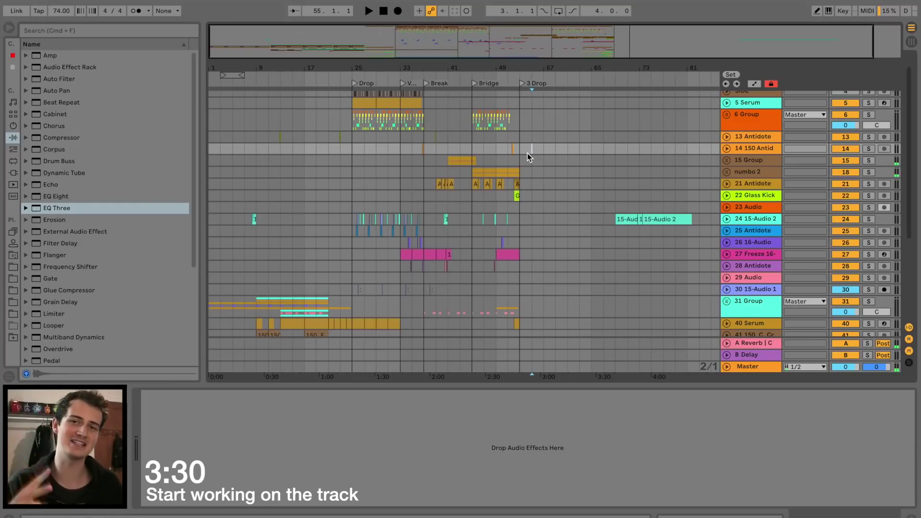
pyautogui.click(211, 150)
pyautogui.press('space')
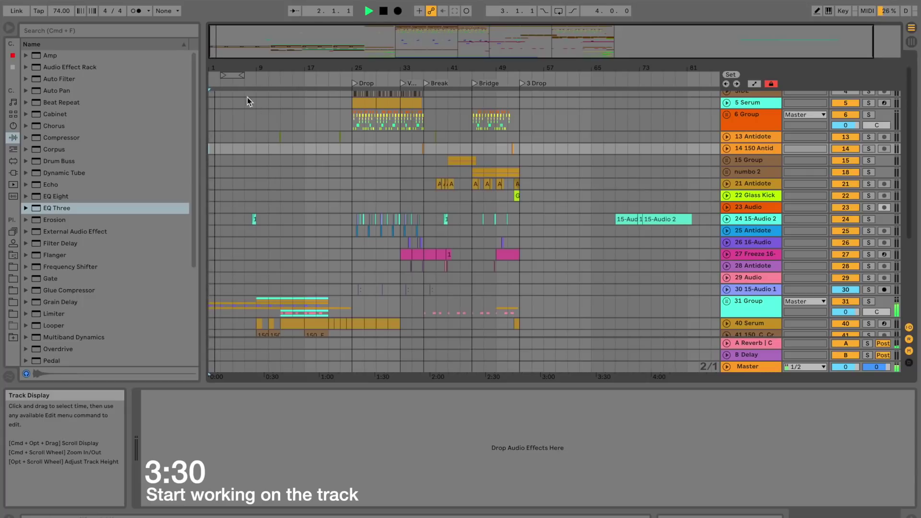
pyautogui.moveTo(219, 67); pyautogui.dragTo(278, 220)
pyautogui.scroll(-5, 299, 250)
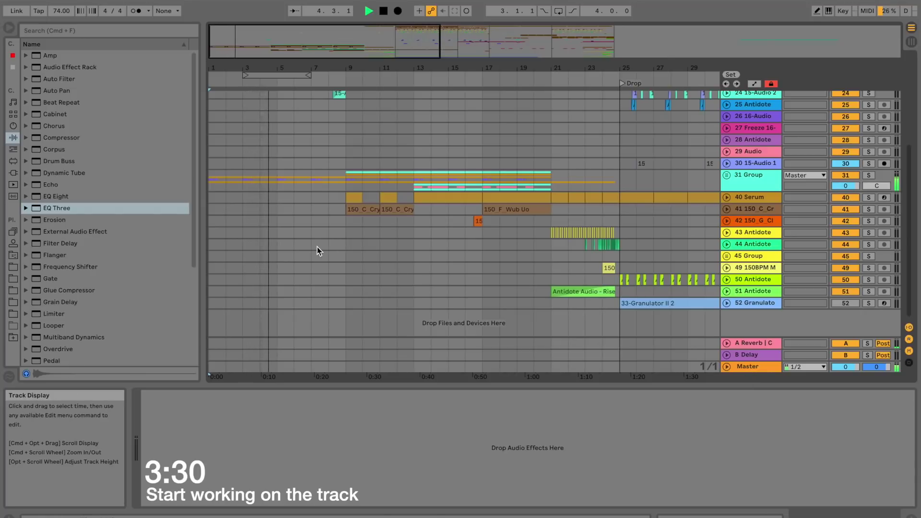
pyautogui.scroll(2, 318, 251)
pyautogui.scroll(3, 318, 247)
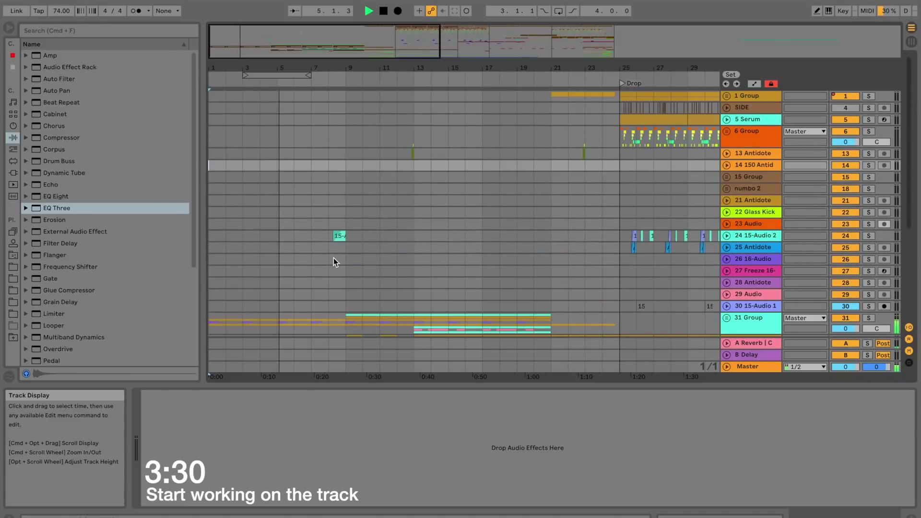
pyautogui.scroll(-2, 334, 258)
# Unfold the 31 Group and its Epic Grain track, and show that track's device chain.
pyautogui.click(727, 257)
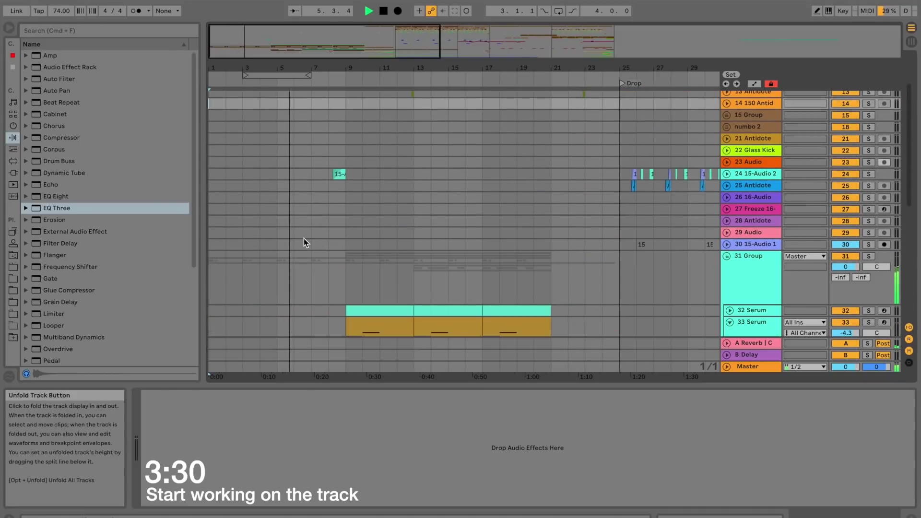
pyautogui.scroll(-8, 305, 241)
pyautogui.scroll(2, 304, 241)
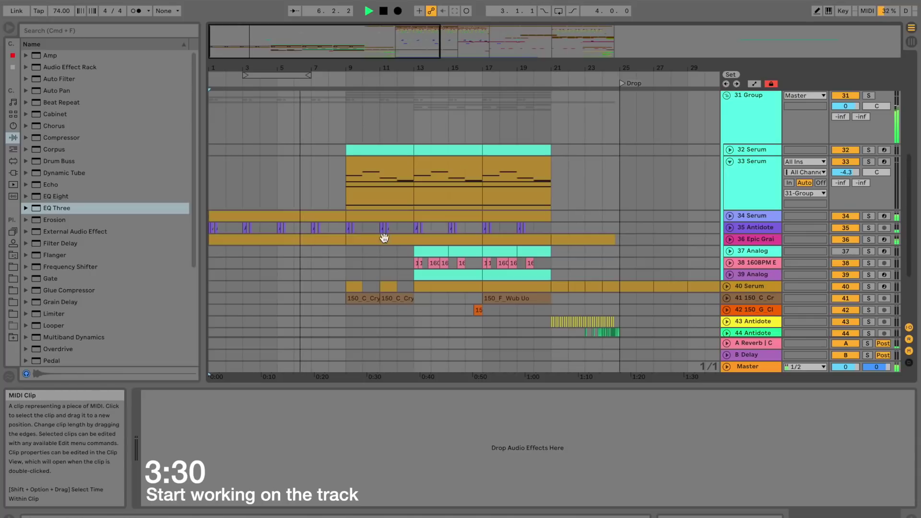
pyautogui.click(729, 240)
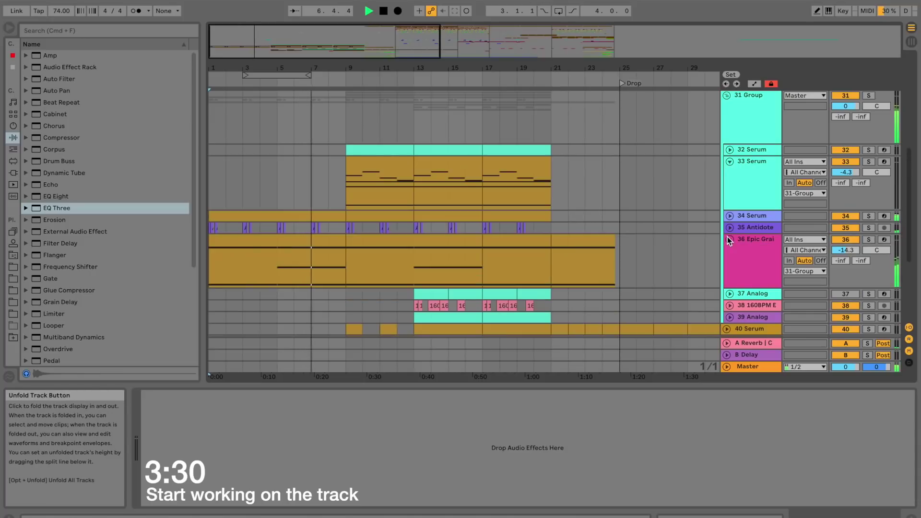
pyautogui.click(749, 238)
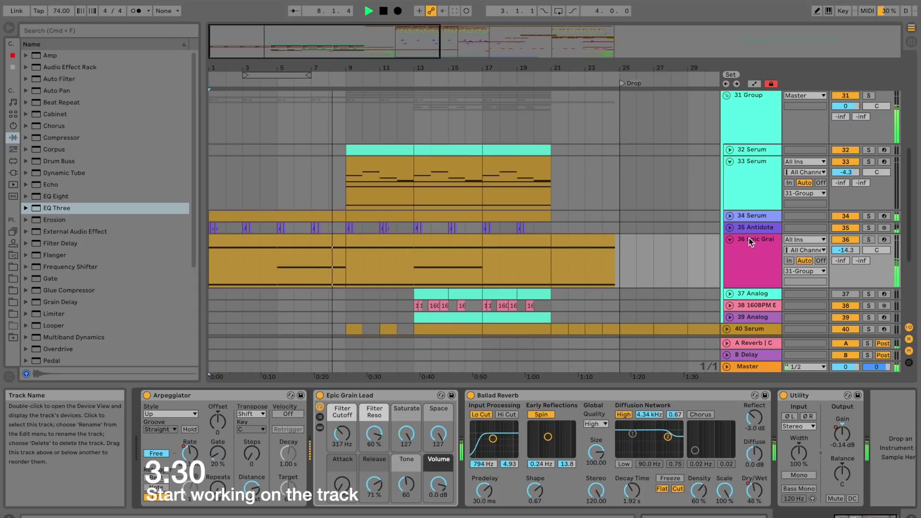
# Fold the Epic Grain track, the 33 Serum track and the whole 31 Group.
pyautogui.click(729, 240)
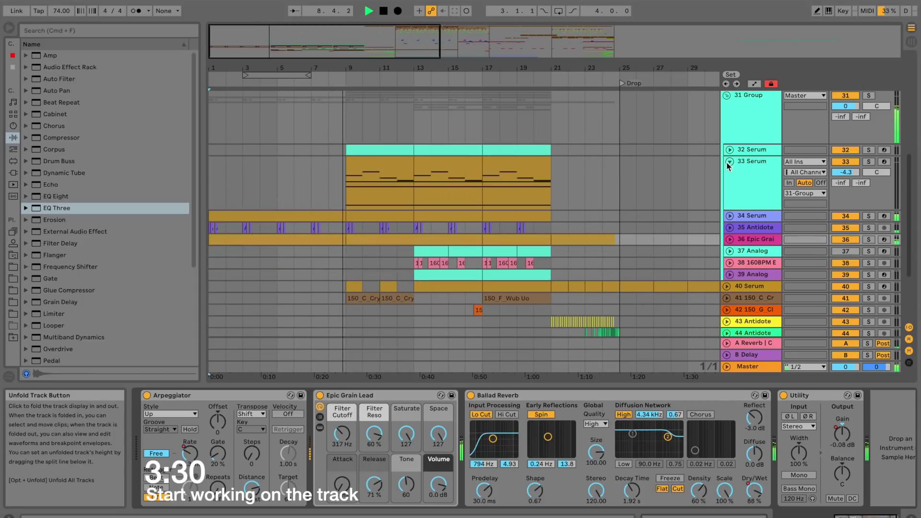
pyautogui.click(729, 161)
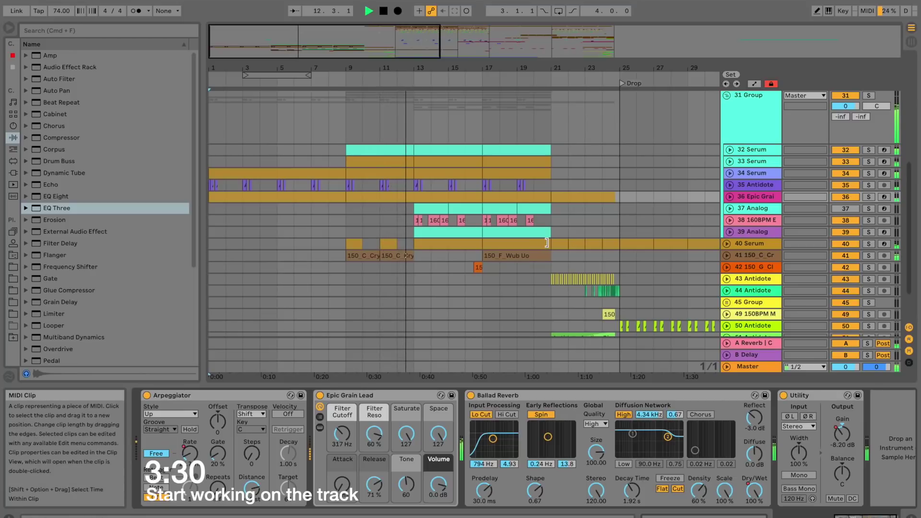
pyautogui.scroll(2, 546, 242)
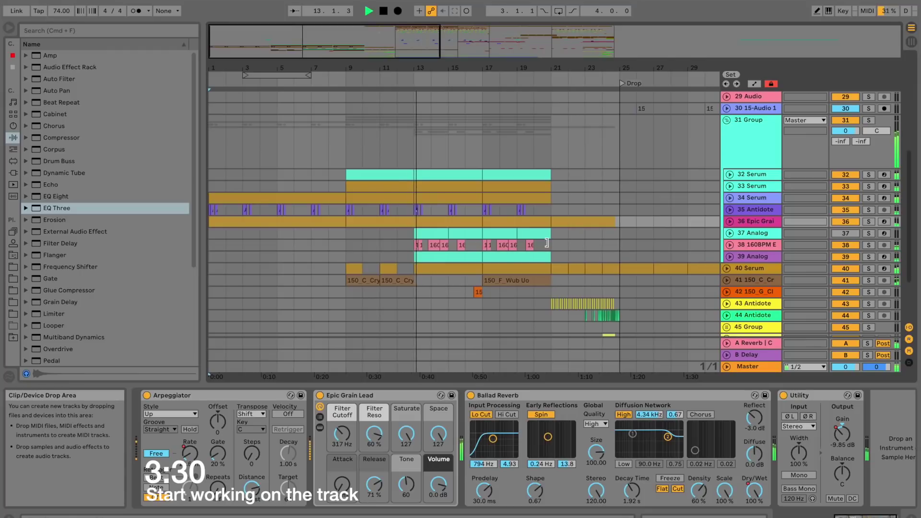
pyautogui.hscroll(3, 547, 243)
pyautogui.scroll(-1, 547, 242)
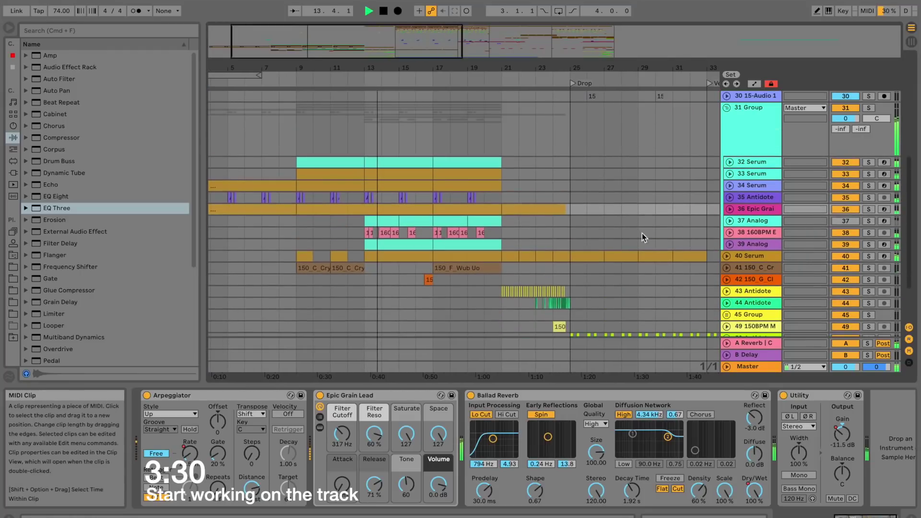
pyautogui.click(726, 108)
# Show the 40 Serum track's device chain through to its EQ Eight and Auto Filter.
pyautogui.scroll(5, 474, 168)
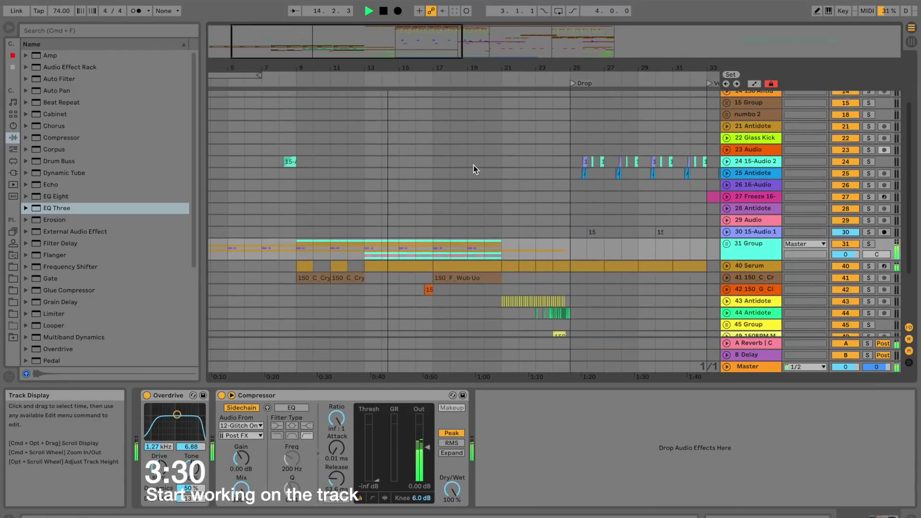
pyautogui.scroll(3, 474, 165)
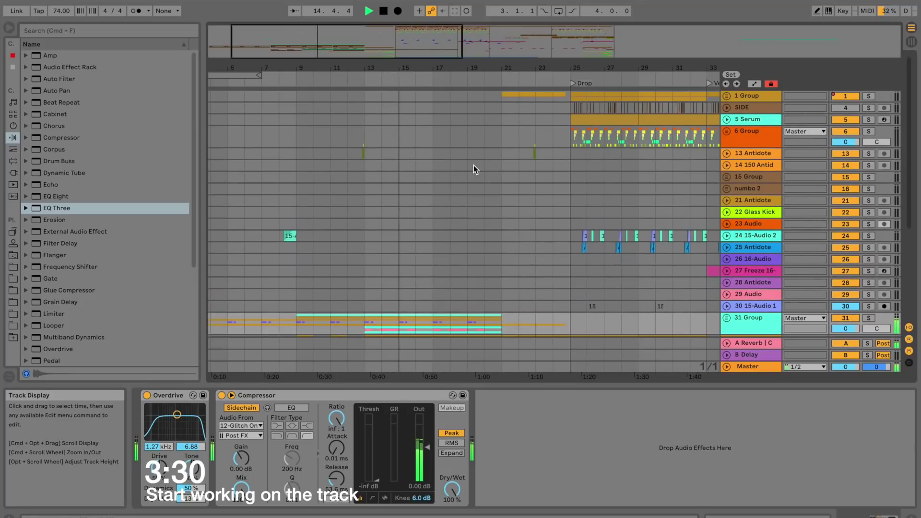
pyautogui.scroll(-6, 475, 225)
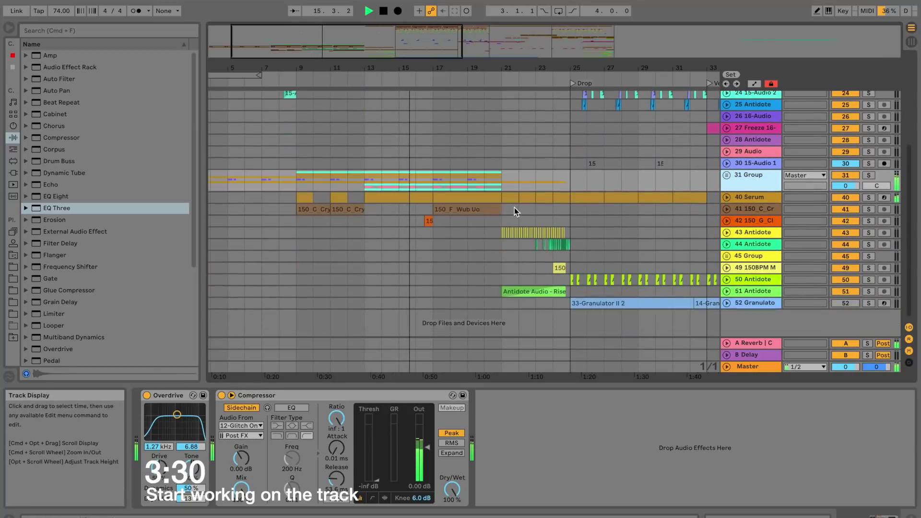
pyautogui.click(742, 197)
pyautogui.hscroll(10, 664, 432)
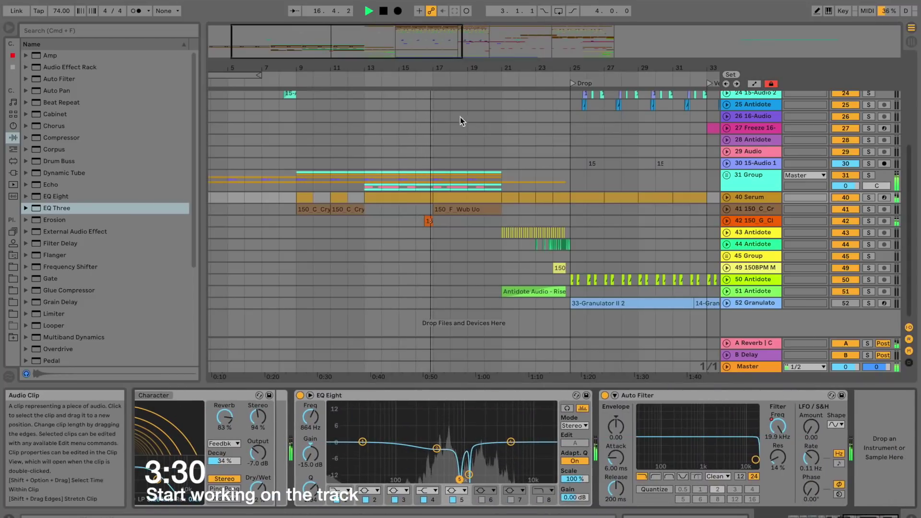
# Examine the tracks playing from about bar 17 through the build-up before the Drop marker.
pyautogui.scroll(5, 487, 222)
pyautogui.hscroll(-4, 487, 223)
pyautogui.hscroll(2, 487, 223)
pyautogui.scroll(2, 487, 222)
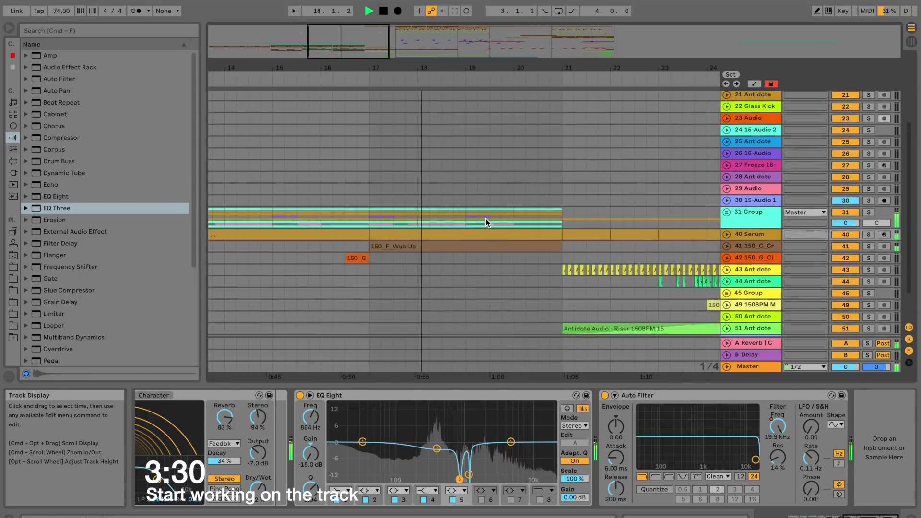
pyautogui.scroll(5, 487, 222)
pyautogui.scroll(-10, 486, 222)
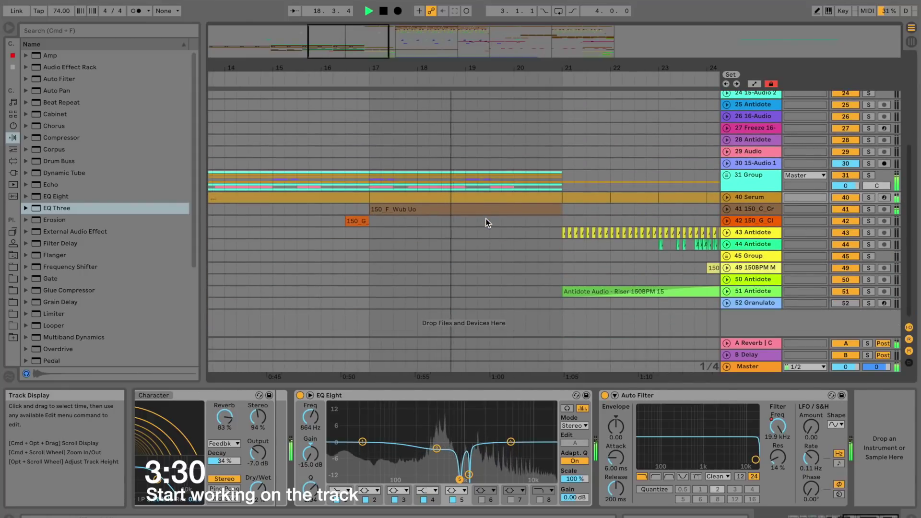
pyautogui.hscroll(3, 487, 222)
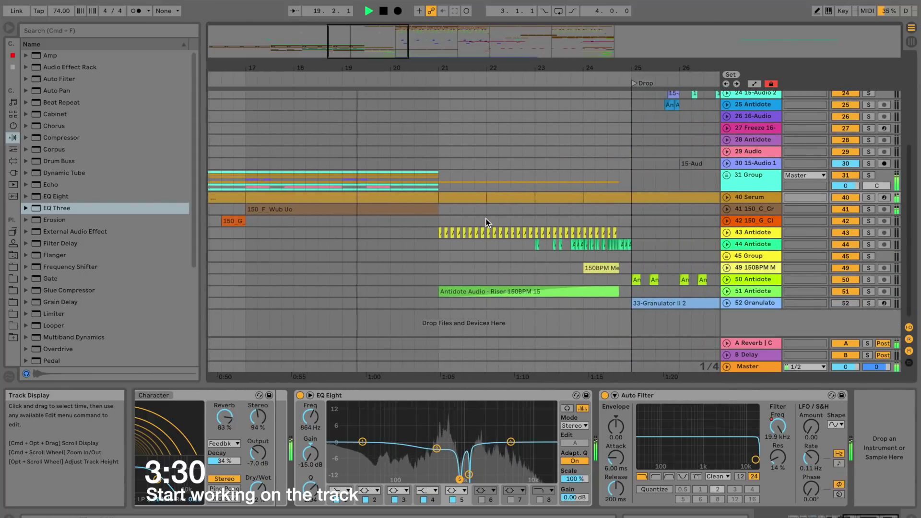
pyautogui.scroll(1, 486, 222)
pyautogui.scroll(6, 487, 223)
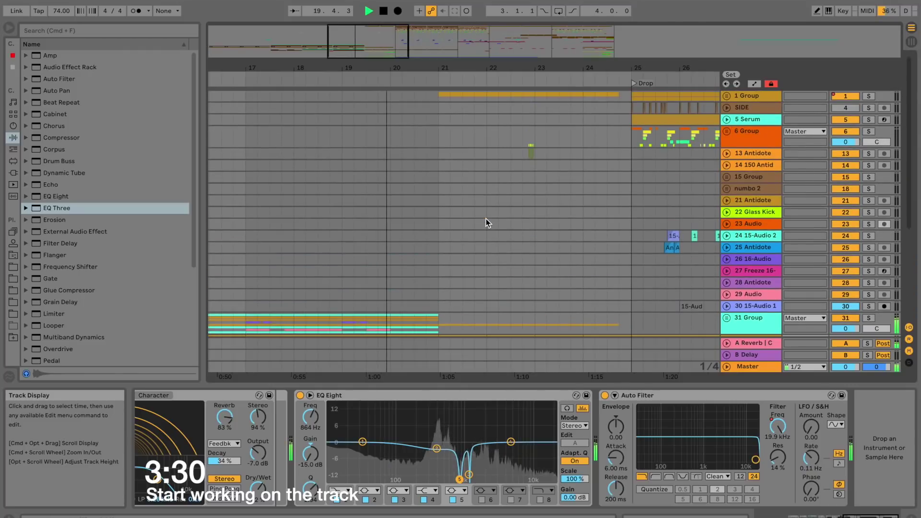
pyautogui.scroll(-10, 487, 222)
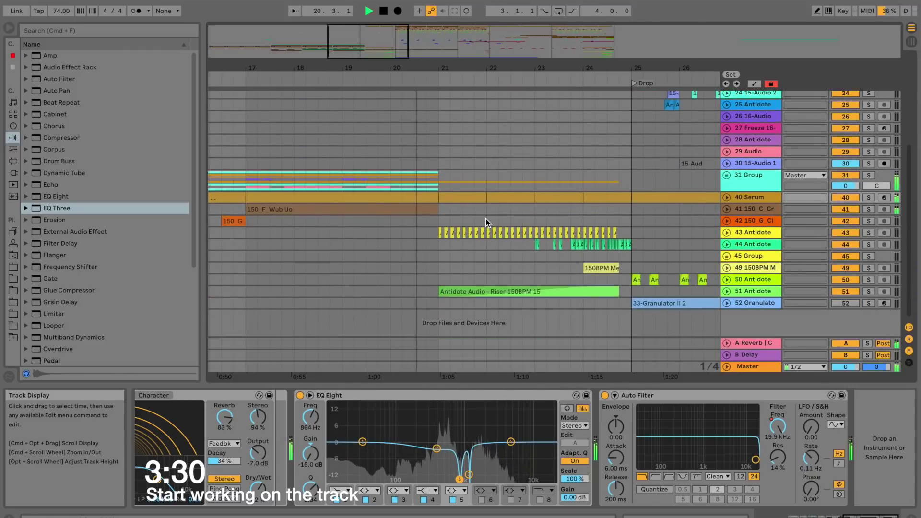
pyautogui.hscroll(2, 486, 222)
pyautogui.moveTo(426, 68); pyautogui.dragTo(444, 113)
pyautogui.hscroll(4, 555, 192)
pyautogui.scroll(6, 555, 194)
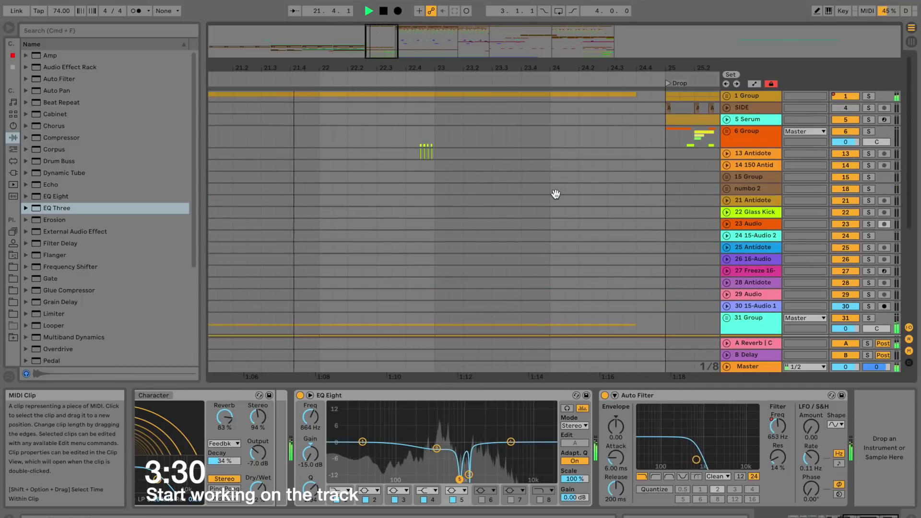
# Unfold the 1 Group to view the 2 Serum notes, and review the build-up layers leading into the Drop marker.
pyautogui.scroll(4, 632, 154)
pyautogui.scroll(-5, 565, 73)
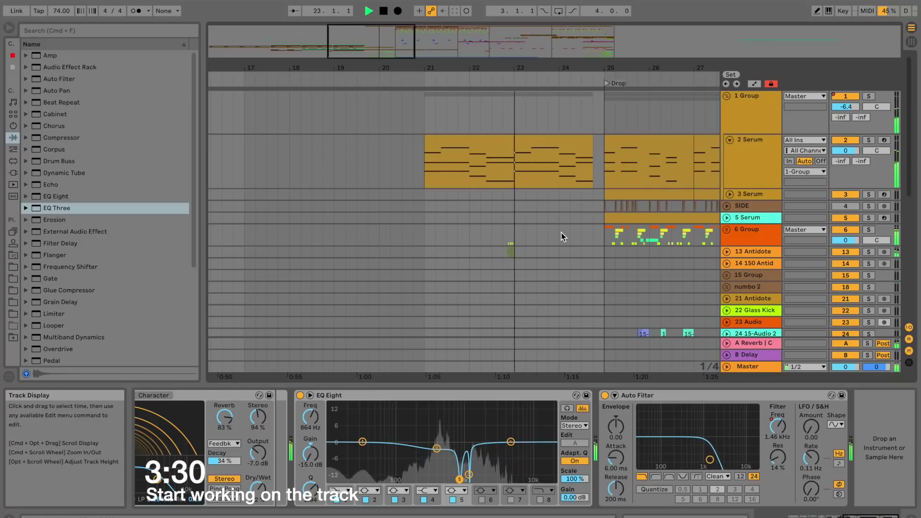
pyautogui.scroll(-10, 561, 232)
pyautogui.hscroll(1, 562, 232)
pyautogui.scroll(-5, 561, 232)
pyautogui.hscroll(2, 561, 233)
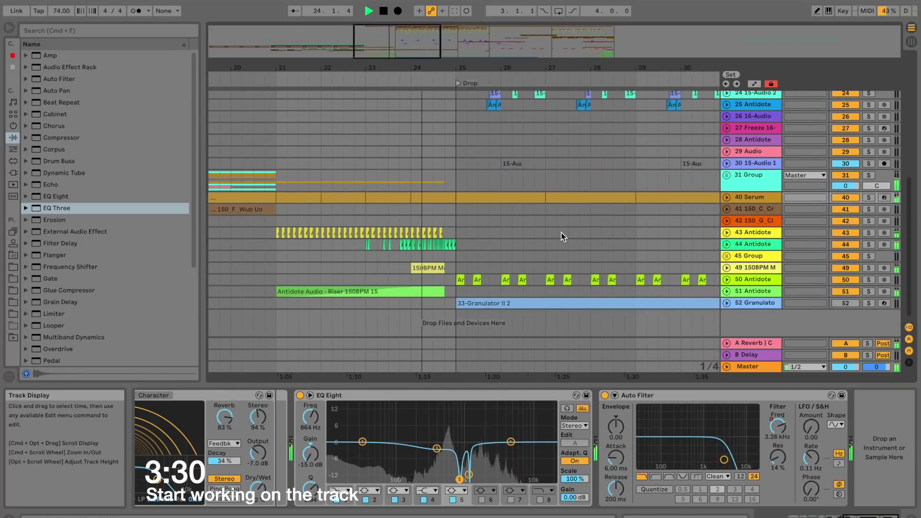
pyautogui.scroll(5, 543, 200)
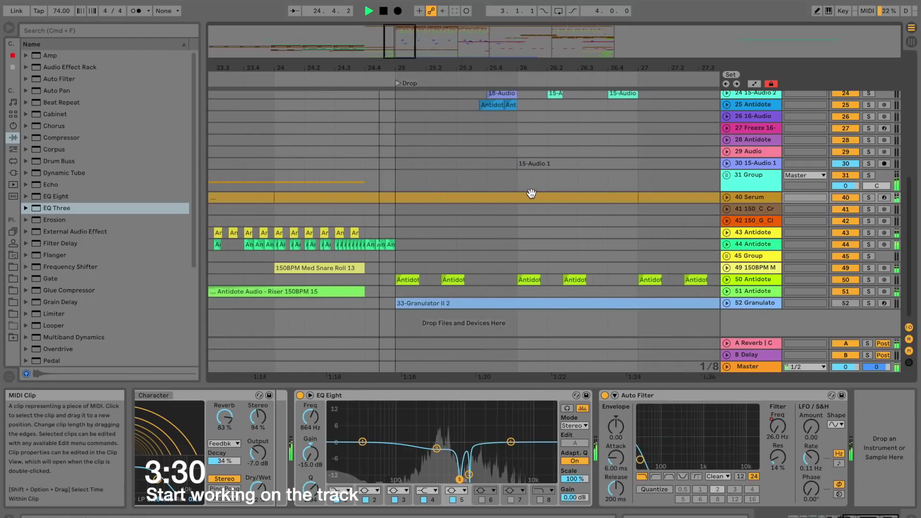
# Examine the synth, drum and audio clips at the start of the drop section during playback.
pyautogui.scroll(15, 523, 193)
pyautogui.hscroll(2, 523, 193)
pyautogui.moveTo(514, 68); pyautogui.dragTo(511, 43)
pyautogui.scroll(-4, 499, 244)
pyautogui.hscroll(2, 498, 244)
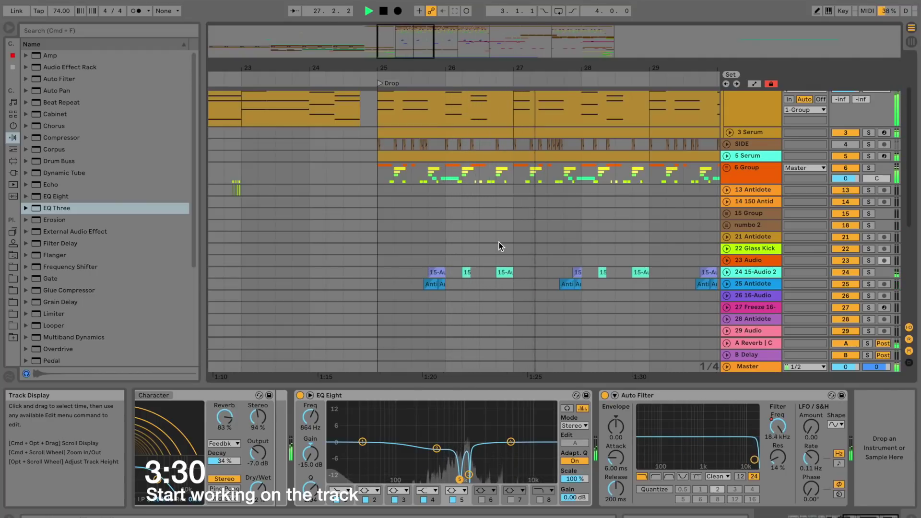
pyautogui.scroll(5, 499, 243)
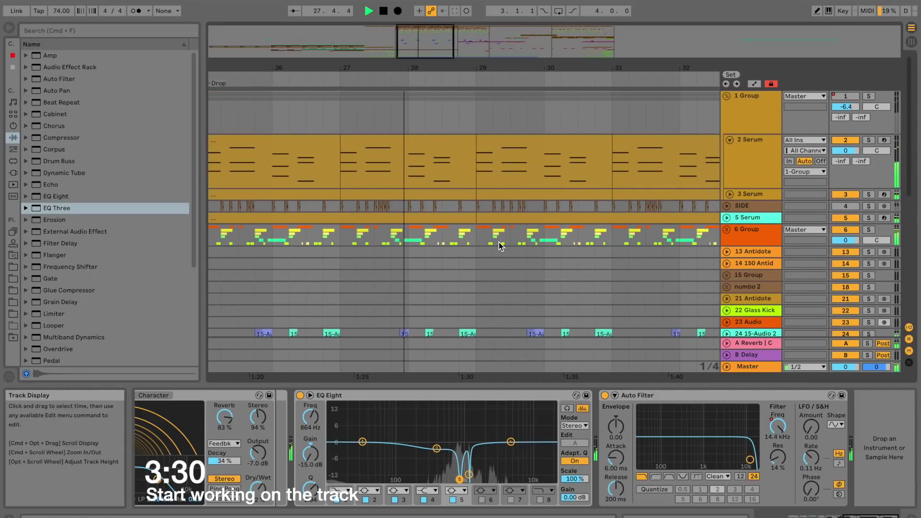
pyautogui.scroll(-2, 499, 243)
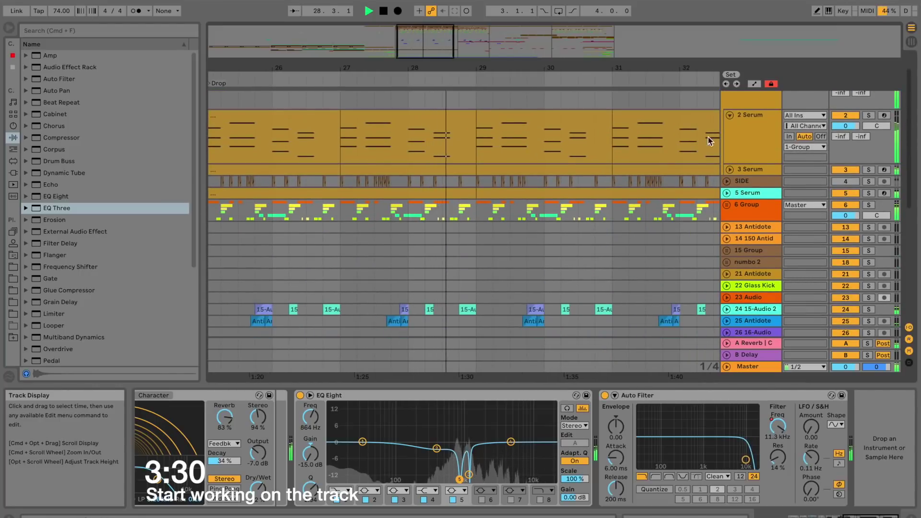
# Fold the 1 Group and review all tracks from the drop into the verse section.
pyautogui.scroll(1, 703, 142)
pyautogui.click(728, 96)
pyautogui.moveTo(495, 68); pyautogui.dragTo(495, 51)
pyautogui.scroll(-6, 505, 245)
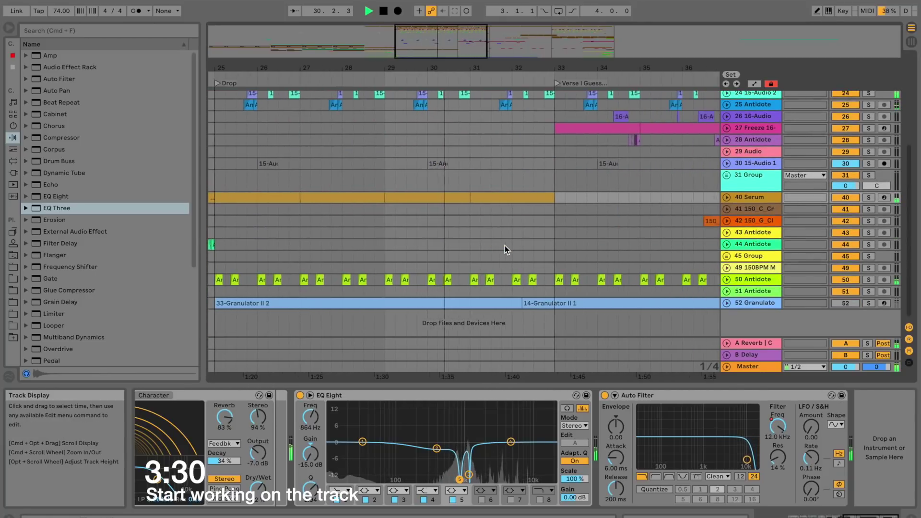
pyautogui.scroll(8, 505, 246)
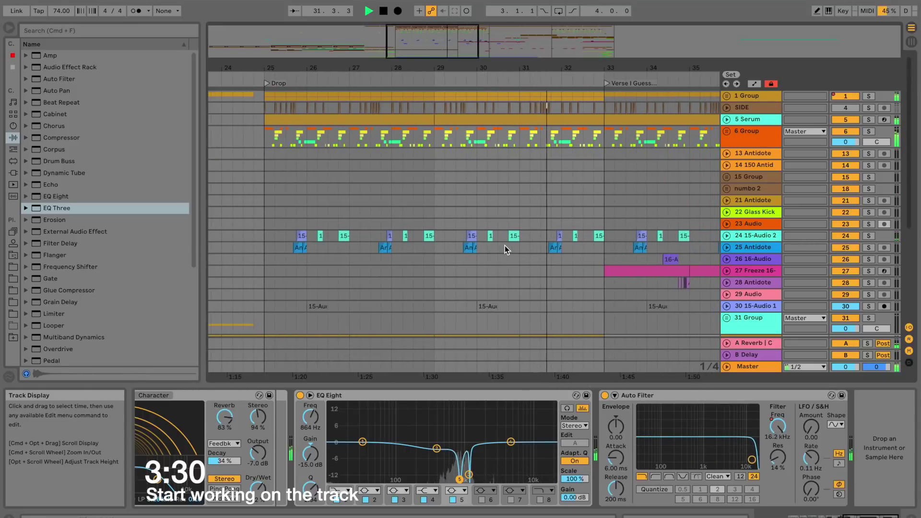
pyautogui.scroll(-1, 504, 246)
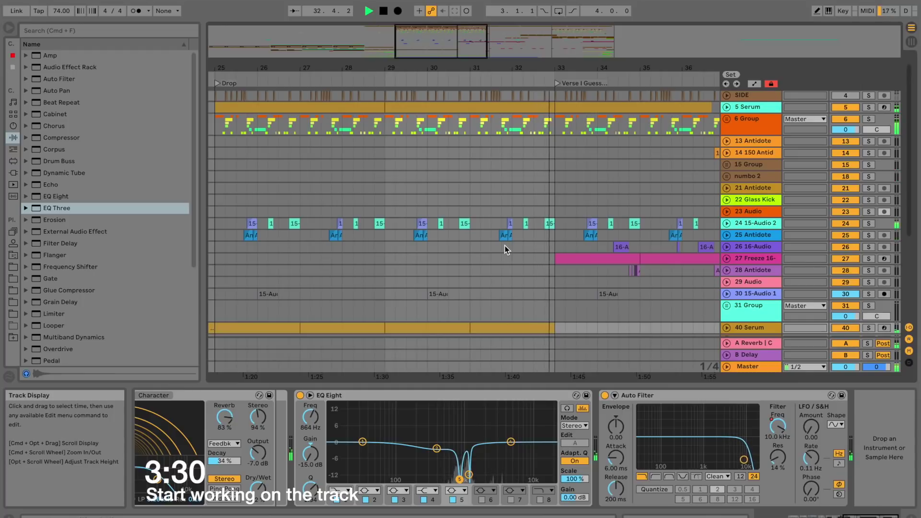
pyautogui.scroll(-2, 504, 245)
pyautogui.scroll(-5, 505, 245)
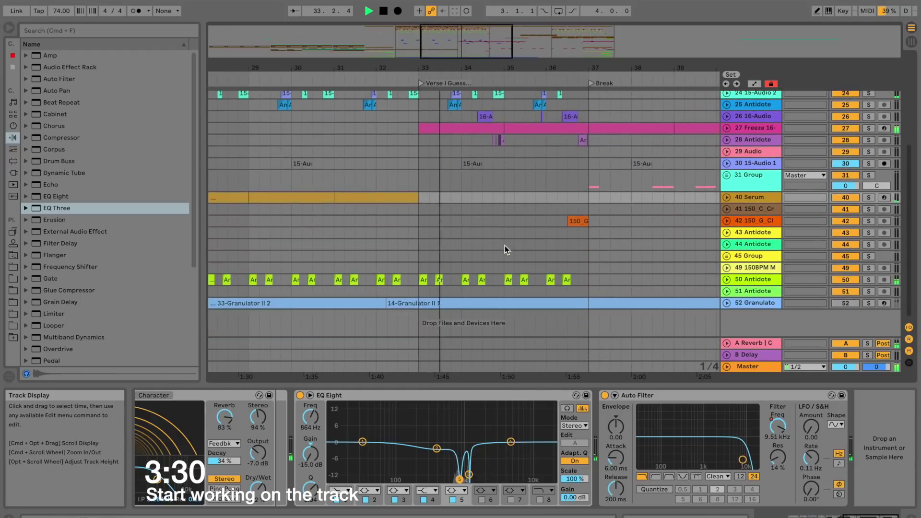
# Unfold the 27 Freeze track to view its verse melody notes and show its device chain.
pyautogui.scroll(3, 505, 246)
pyautogui.click(728, 178)
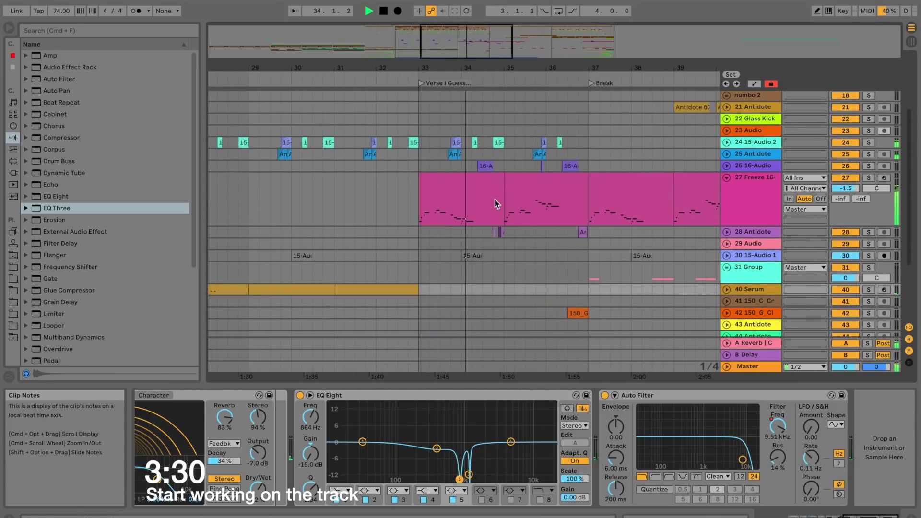
pyautogui.click(741, 187)
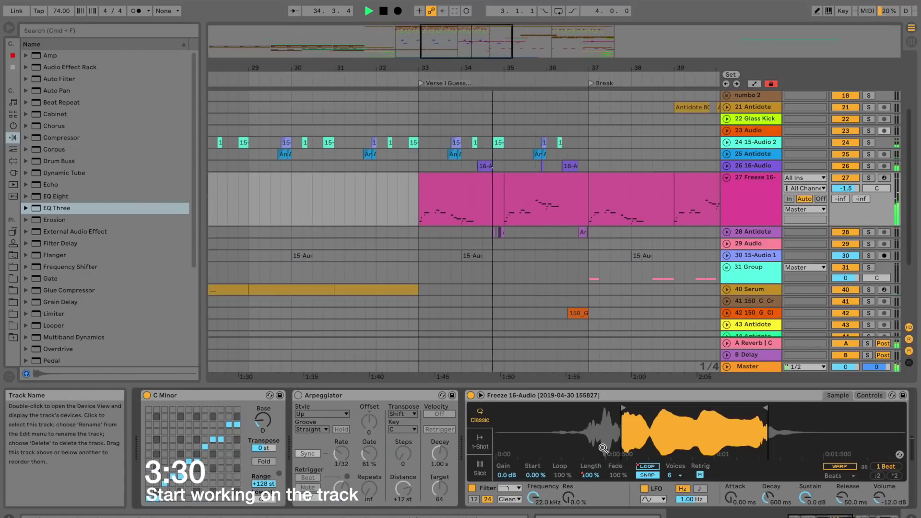
# Examine the rest of the 27 Freeze track's device chain, and review all tracks through the Break section up to the Bridge marker.
pyautogui.hscroll(6, 610, 437)
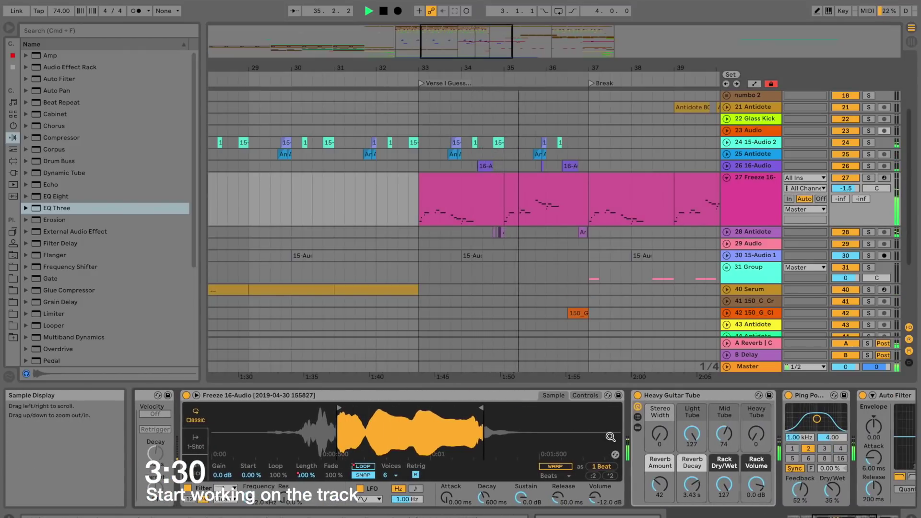
pyautogui.hscroll(4, 611, 437)
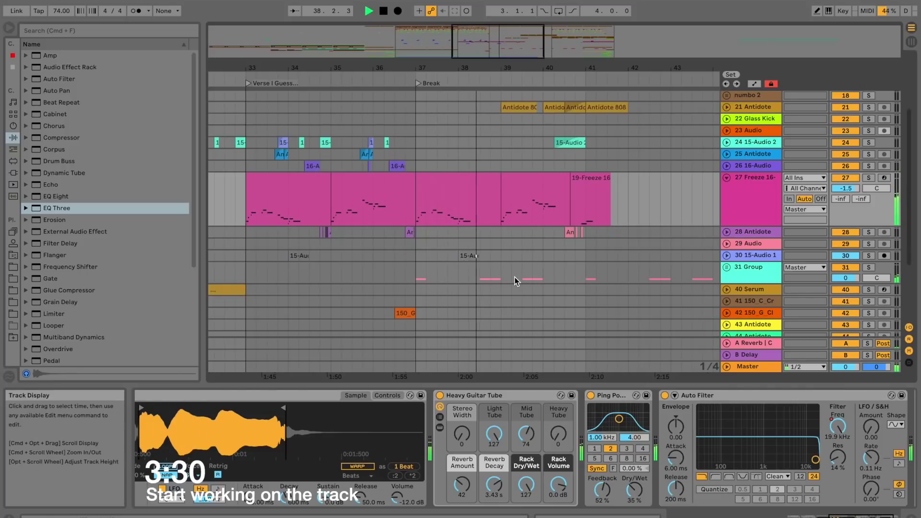
pyautogui.scroll(-5, 516, 281)
pyautogui.scroll(10, 516, 281)
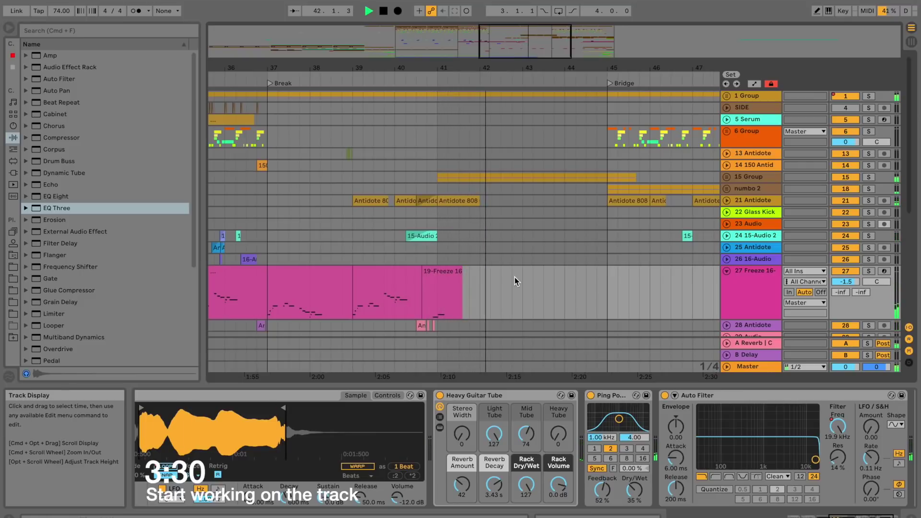
pyautogui.scroll(-7, 514, 281)
pyautogui.scroll(8, 515, 281)
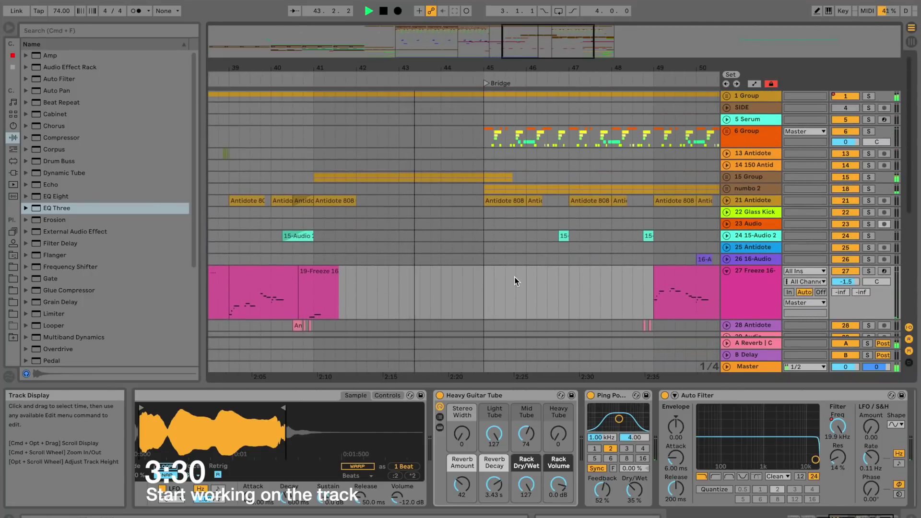
pyautogui.scroll(-1, 515, 281)
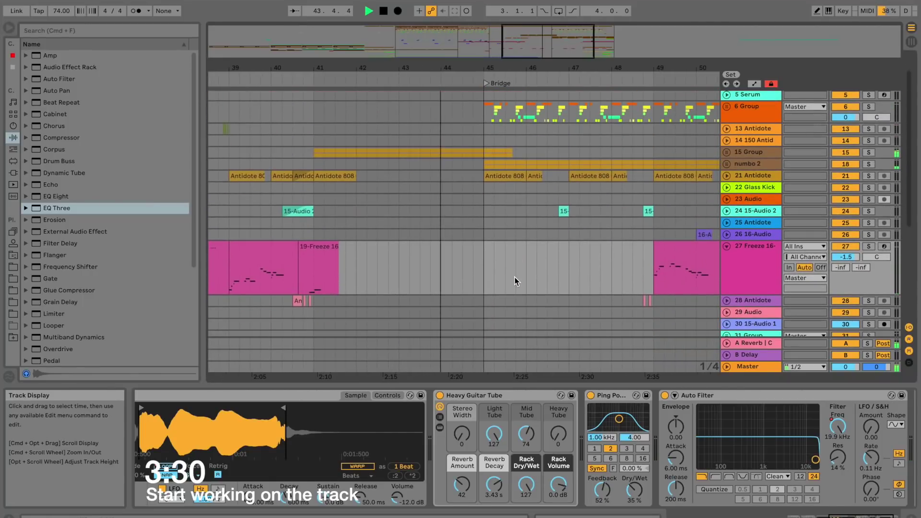
# Inspect the 15 Group's REV and Grand Piano tracks and the REV device chain, and fold the group again.
pyautogui.click(751, 152)
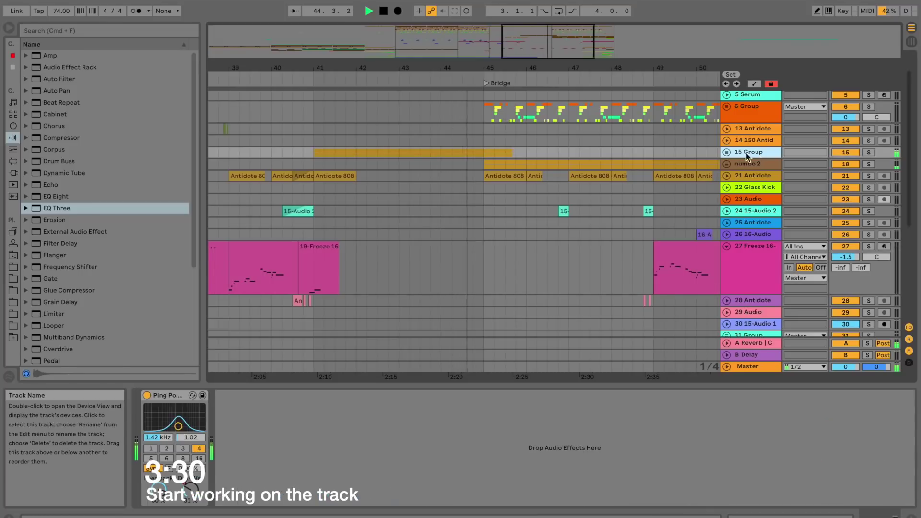
pyautogui.click(727, 153)
pyautogui.click(749, 214)
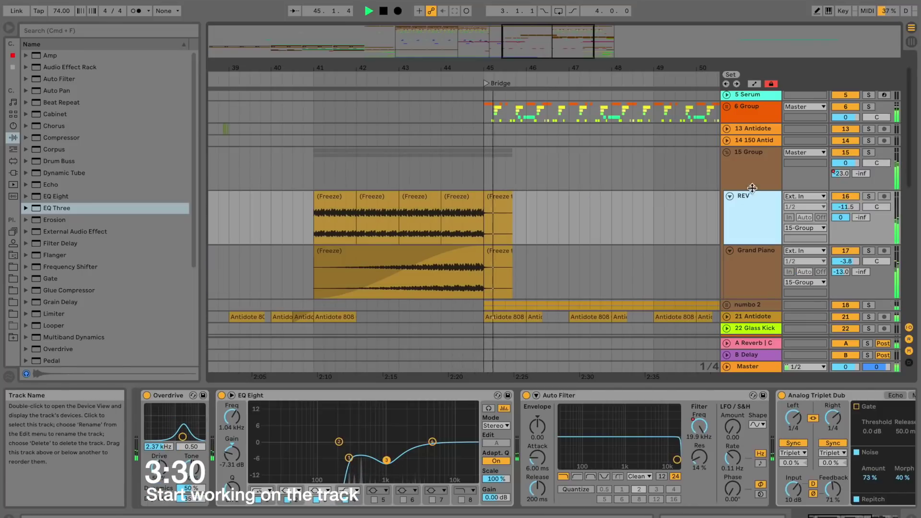
pyautogui.hscroll(3, 696, 488)
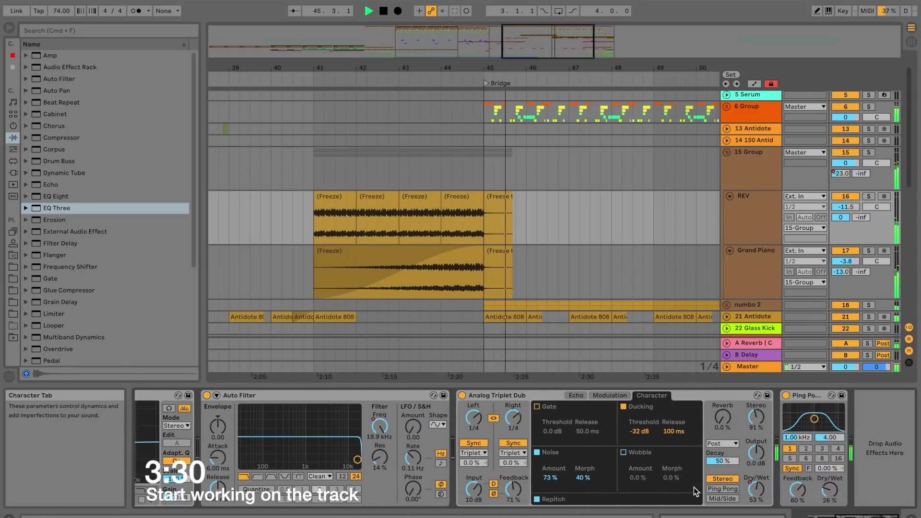
pyautogui.click(727, 153)
# Review the Bridge section and its riser and build-up layers leading into the 3 Drop marker during playback.
pyautogui.hscroll(10, 489, 229)
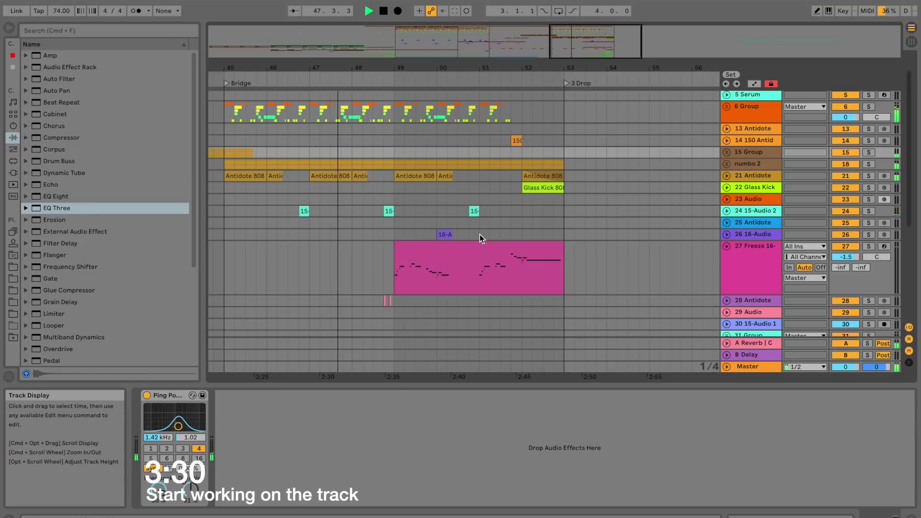
pyautogui.hscroll(-3, 480, 235)
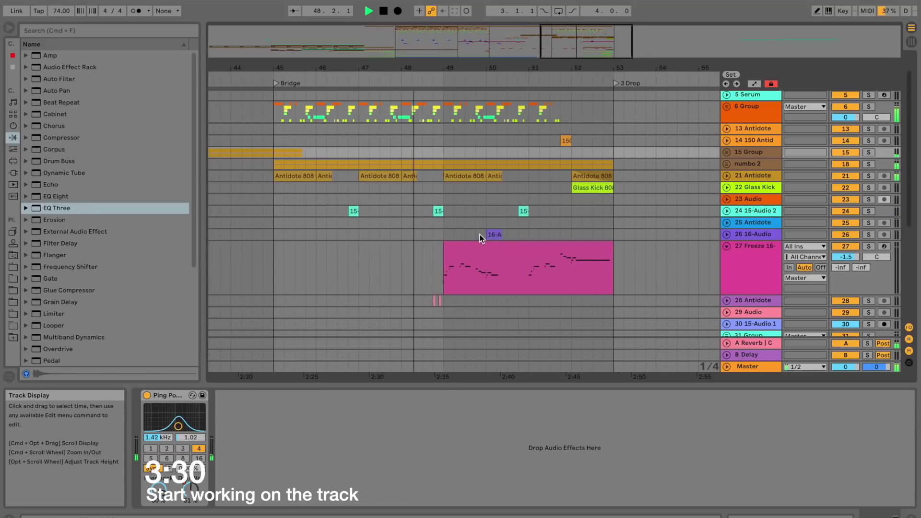
pyautogui.hscroll(3, 480, 235)
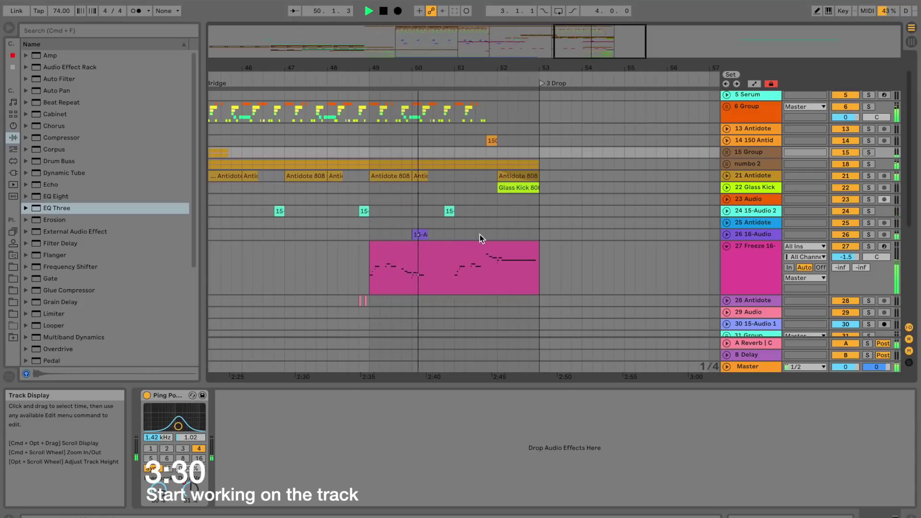
pyautogui.scroll(-8, 480, 234)
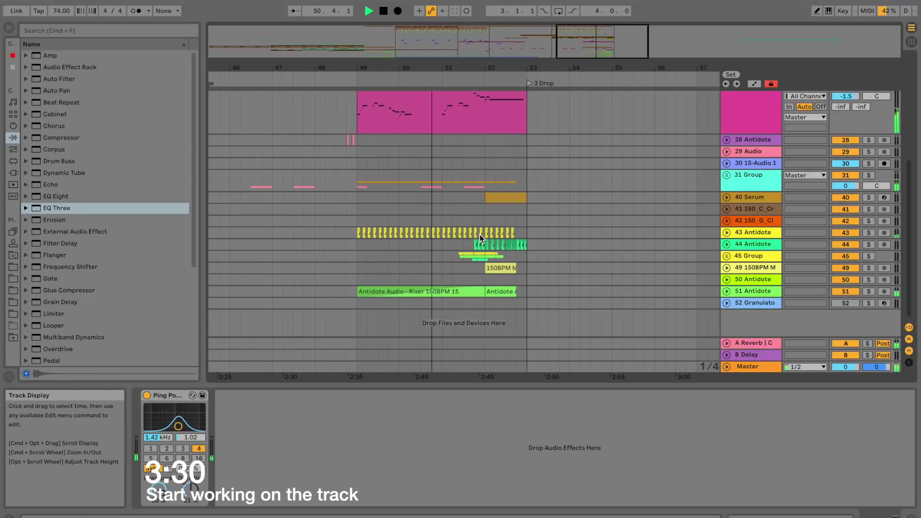
pyautogui.scroll(2, 479, 234)
pyautogui.hscroll(4, 480, 235)
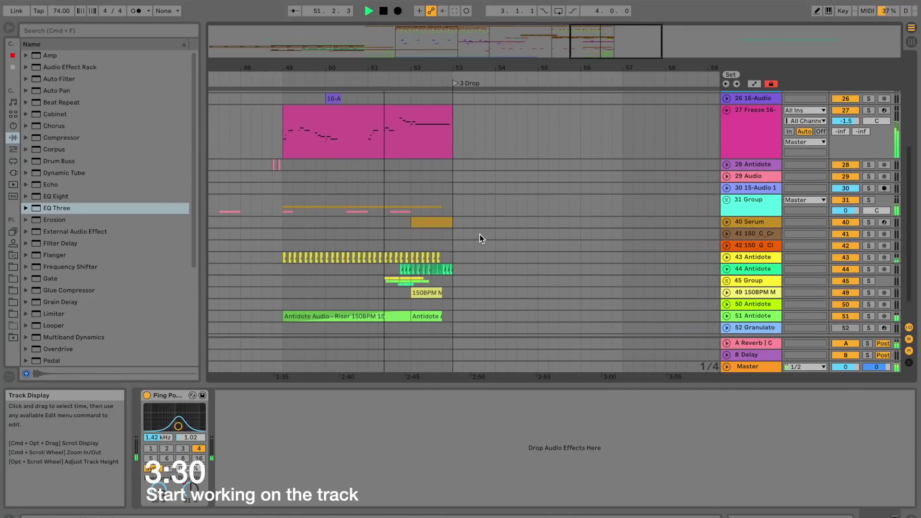
pyautogui.scroll(2, 480, 234)
pyautogui.scroll(6, 480, 234)
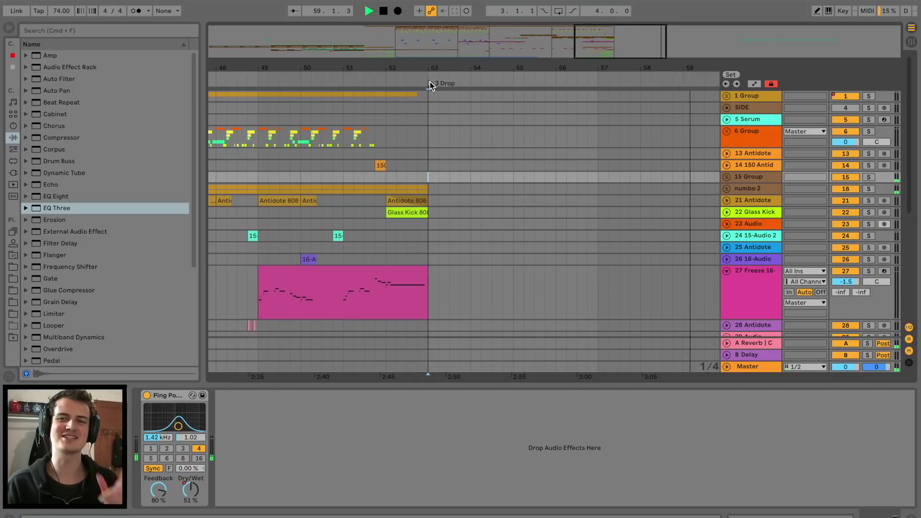
# Stop playback at the empty 3 Drop section and fold the 27 Freeze track.
pyautogui.moveTo(439, 68); pyautogui.dragTo(441, 38)
pyautogui.click(436, 156)
pyautogui.press('space')
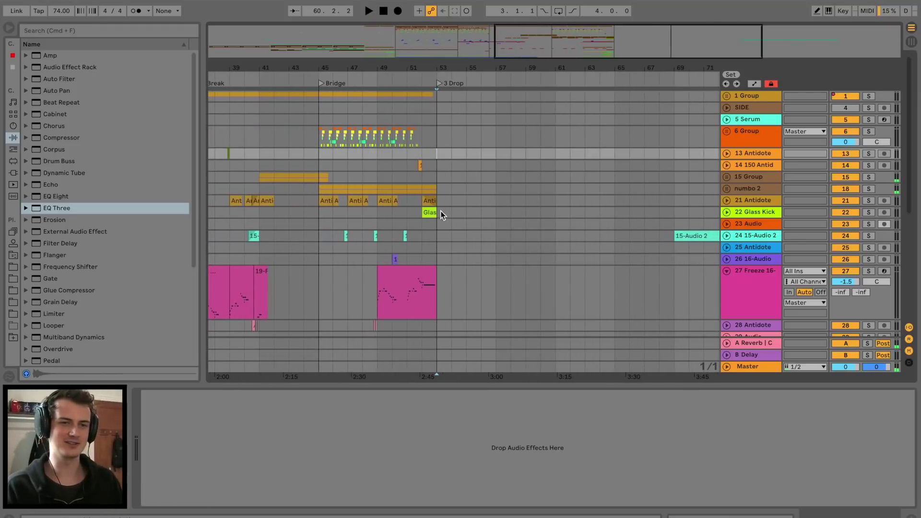
pyautogui.moveTo(478, 66); pyautogui.dragTo(477, 50)
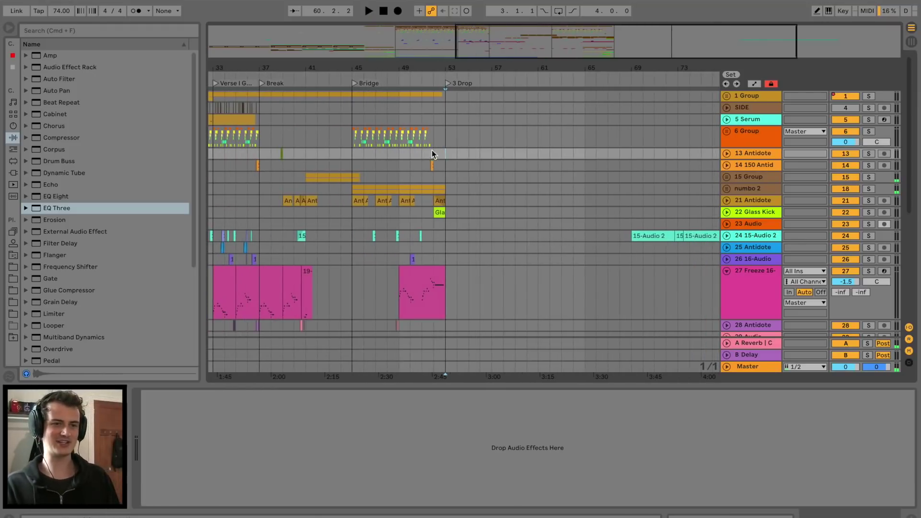
pyautogui.scroll(-5, 458, 201)
pyautogui.click(456, 198)
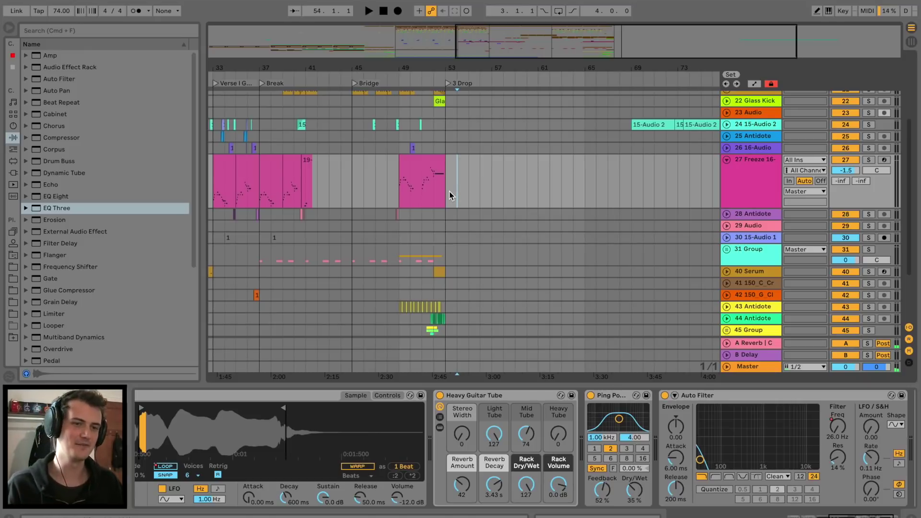
pyautogui.click(724, 160)
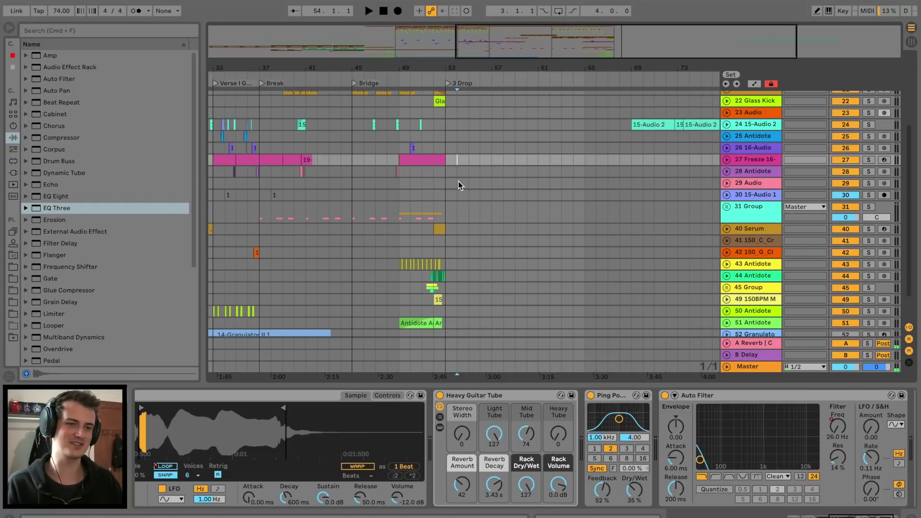
# Copy the 6 Group drum clips from bars 45 to 49 of the Bridge to the 3 Drop marker at bar 53.
pyautogui.scroll(-2, 459, 180)
pyautogui.scroll(5, 460, 177)
pyautogui.scroll(5, 389, 160)
pyautogui.click(297, 139)
pyautogui.press('space')
pyautogui.moveTo(296, 139); pyautogui.dragTo(420, 140)
pyautogui.hscroll(3, 531, 123)
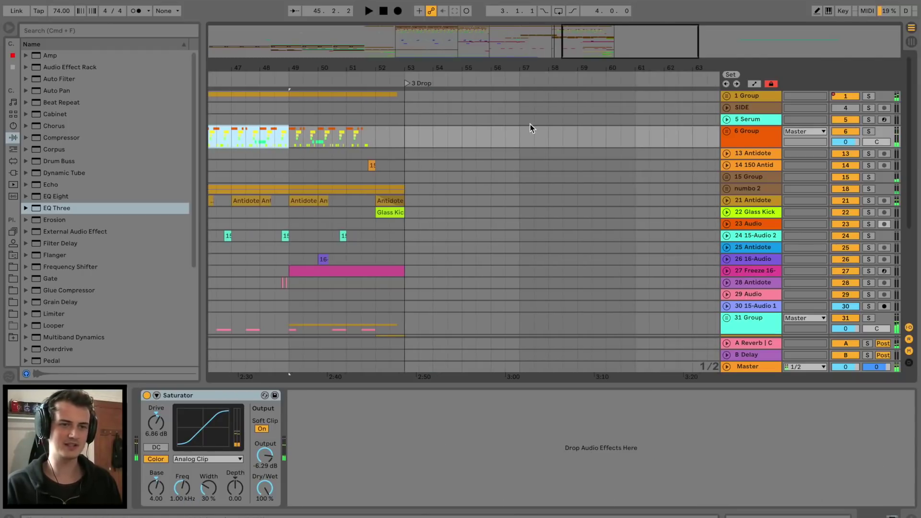
pyautogui.click(404, 131)
pyautogui.press('super+v')
# Play the transition into the 3 Drop and unfold the 6 Group to examine its pasted drum clips.
pyautogui.click(385, 139)
pyautogui.press('space')
pyautogui.moveTo(426, 66); pyautogui.dragTo(508, 139)
pyautogui.click(727, 131)
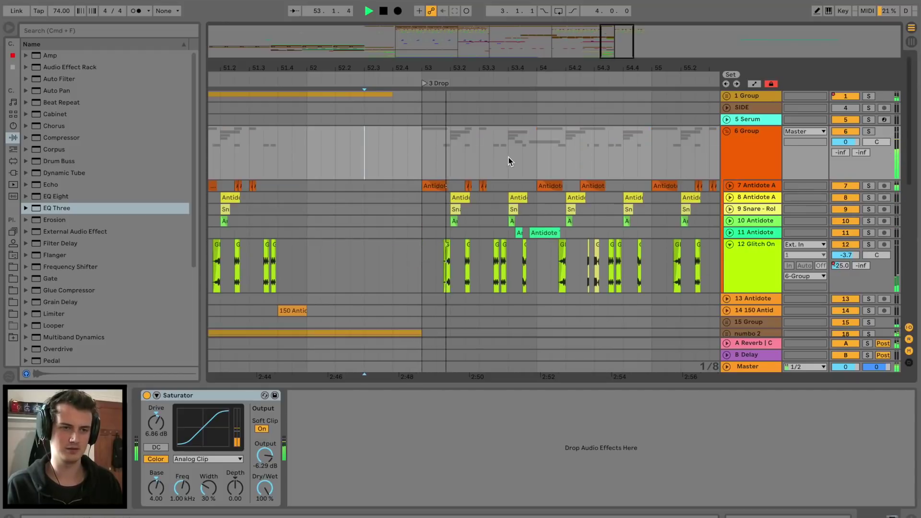
pyautogui.moveTo(503, 66)
pyautogui.mouseDown()
pyautogui.moveTo(468, 59)
pyautogui.moveTo(502, 71)
pyautogui.mouseUp()
pyautogui.press('space')
# Delete the pasted kick clips from track 7 in the 3 Drop section.
pyautogui.moveTo(682, 177); pyautogui.dragTo(378, 175)
pyautogui.press('Delete')
pyautogui.moveTo(684, 212); pyautogui.dragTo(381, 187)
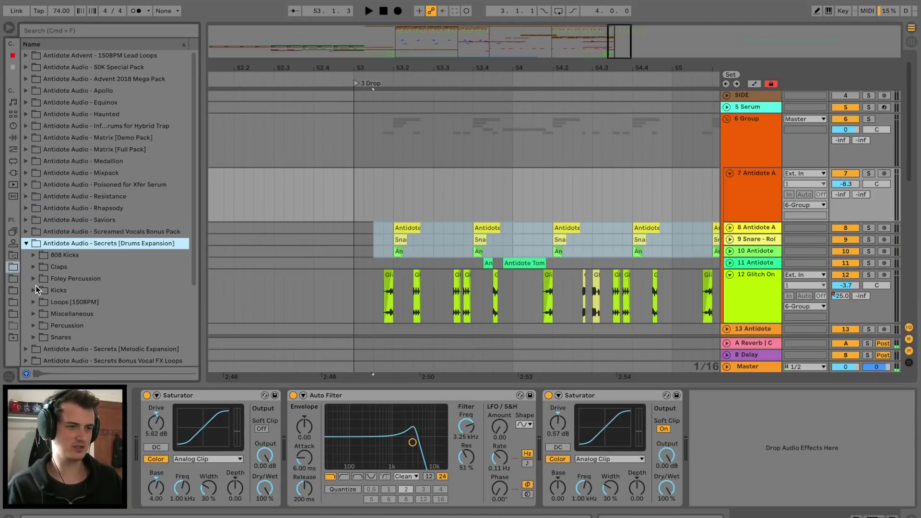
# Audition the Secrets drum pack's kicks, place Antidote Audio - Mini Kicks 06.wav on track 7 at the 3 Drop marker, and play it.
pyautogui.click(36, 290)
pyautogui.scroll(-4, 103, 312)
pyautogui.click(123, 282)
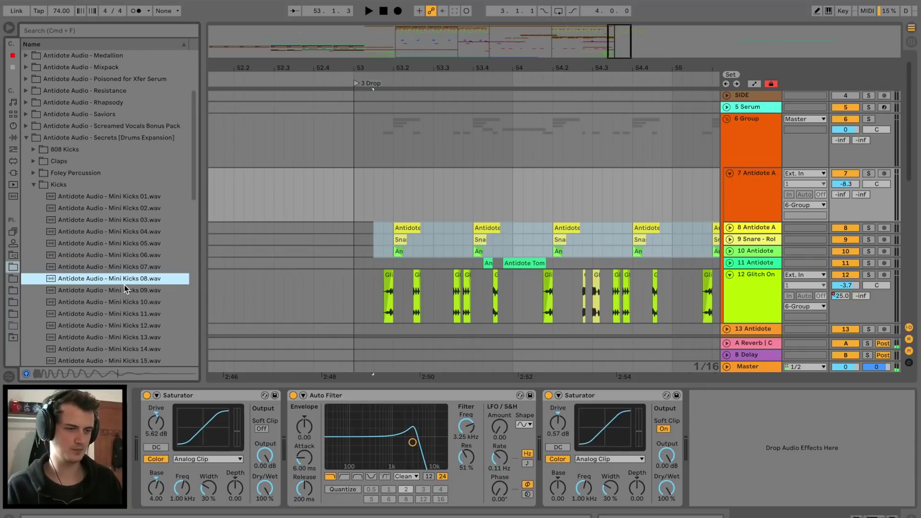
pyautogui.press('Up')
pyautogui.press('Up')
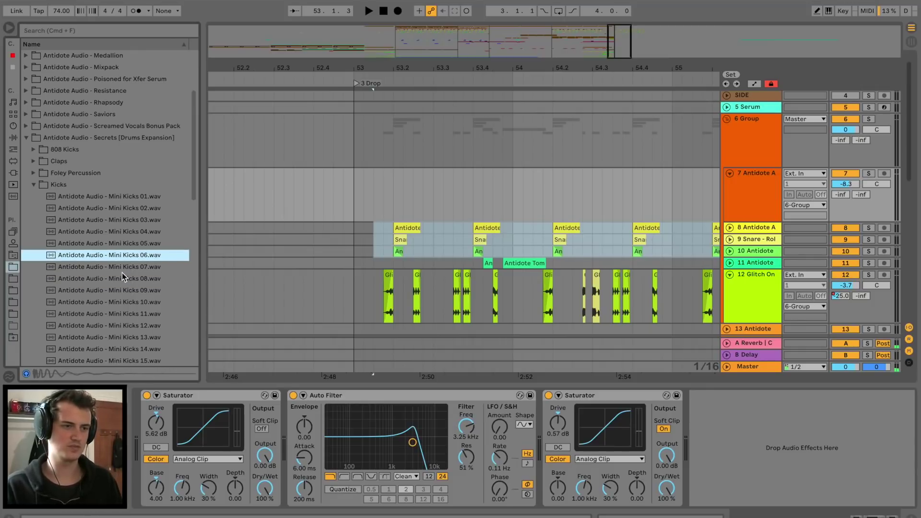
pyautogui.moveTo(128, 259); pyautogui.dragTo(356, 190)
pyautogui.click(336, 195)
pyautogui.press('space')
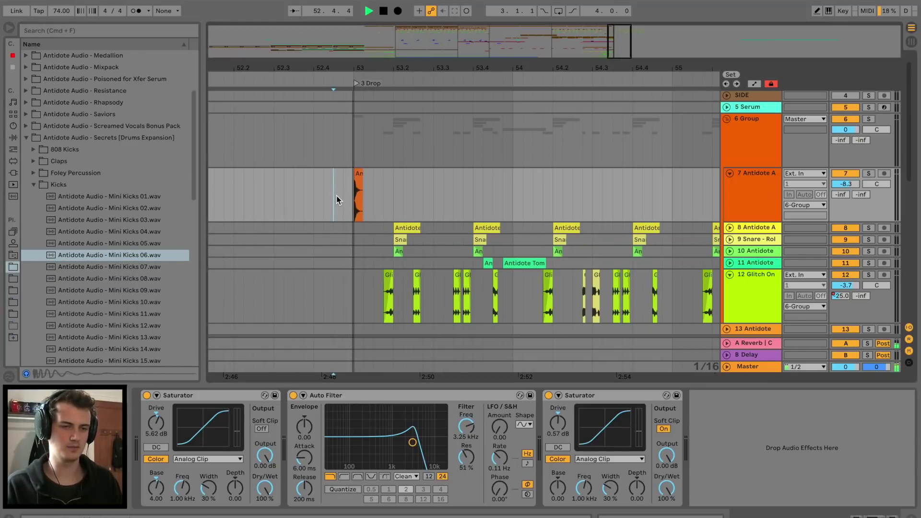
# Duplicate the new kick into a six-hit, two-bar pattern on track 7 and repeat it through bar 56.
pyautogui.click(358, 180)
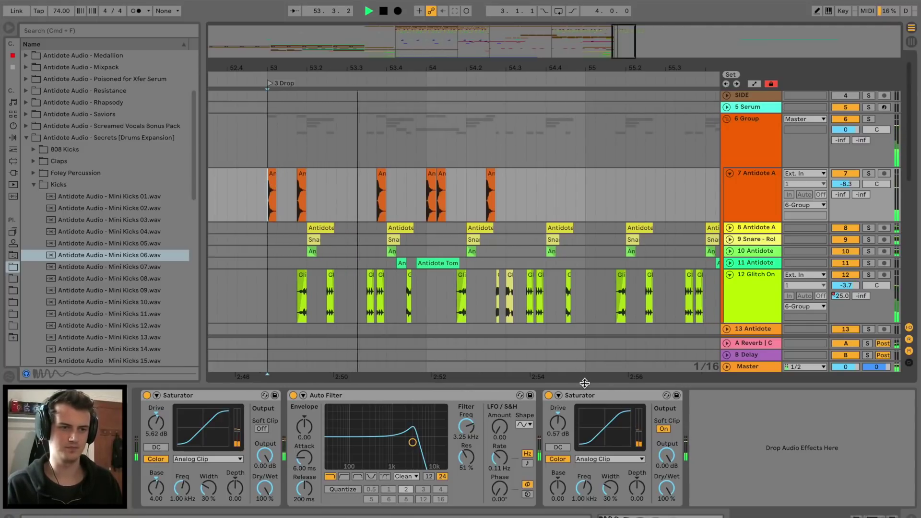
pyautogui.moveTo(453, 70); pyautogui.dragTo(453, 58)
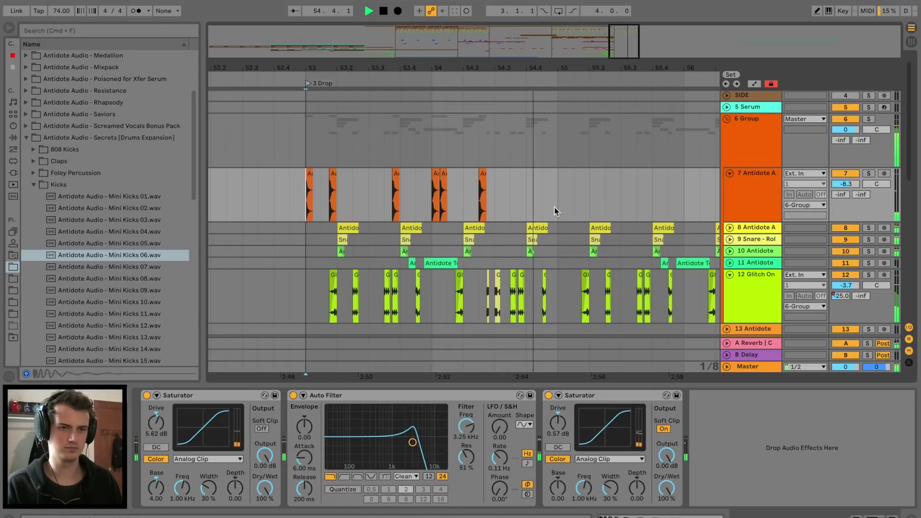
pyautogui.moveTo(556, 214); pyautogui.dragTo(476, 214)
# Delete the pasted clap and snare clips from tracks 8 to 10 across the 3 Drop section.
pyautogui.moveTo(618, 219); pyautogui.dragTo(323, 179)
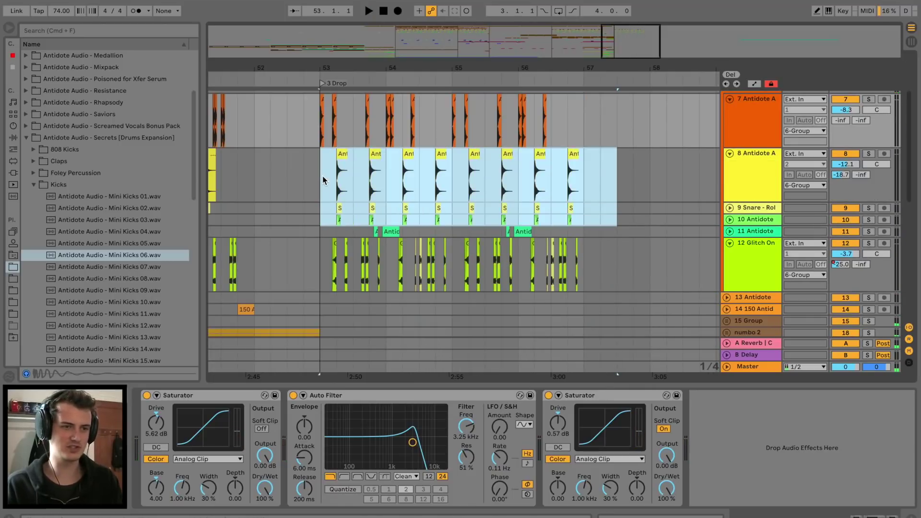
pyautogui.press('Delete')
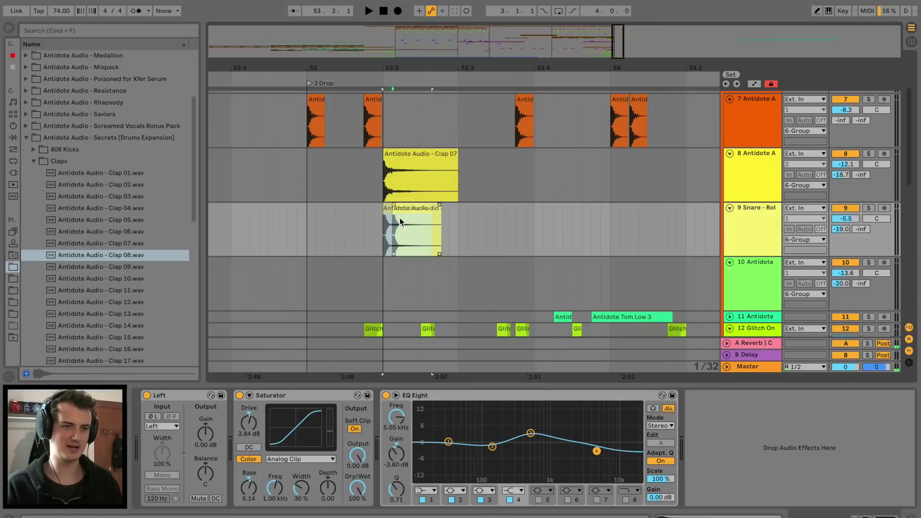
# Audition more claps, place Antidote Audio - Clap 16.wav on track 10, and align it with the other clap layers at beat 53.2.
pyautogui.click(90, 329)
pyautogui.click(119, 341)
pyautogui.click(120, 349)
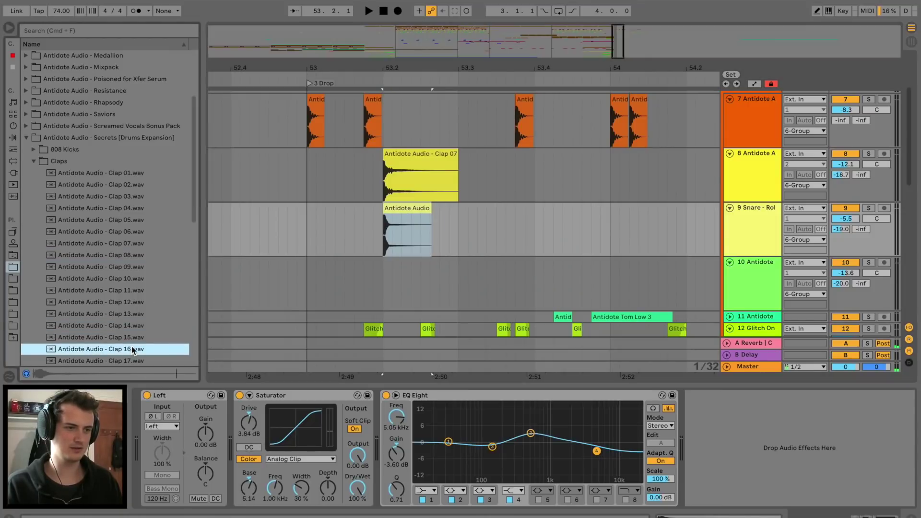
pyautogui.click(138, 314)
pyautogui.click(128, 350)
pyautogui.moveTo(119, 350); pyautogui.dragTo(385, 299)
pyautogui.click(304, 270)
pyautogui.press('space')
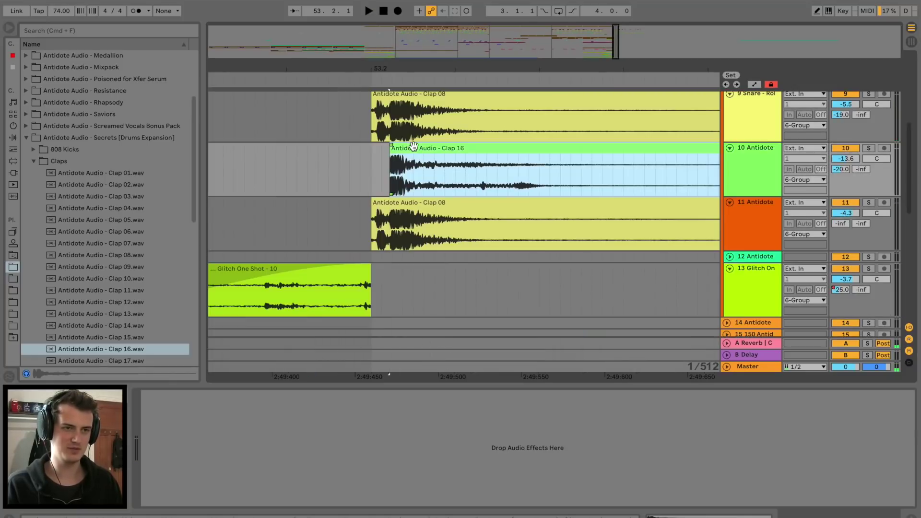
pyautogui.moveTo(413, 152)
pyautogui.mouseDown()
pyautogui.moveTo(432, 153)
pyautogui.moveTo(399, 152)
pyautogui.mouseUp()
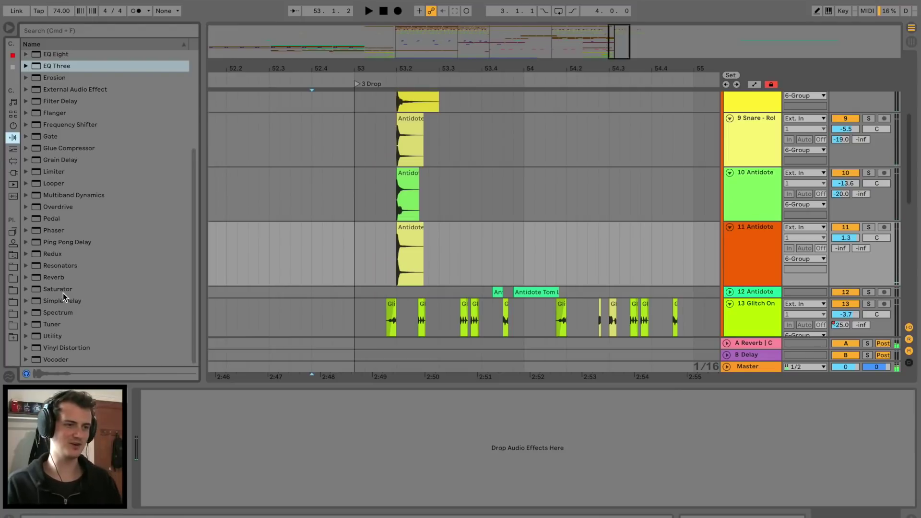
# Add the Overdrive effect to the Clap 08 layer on track 11 and listen to it from just before the drop.
pyautogui.moveTo(61, 211); pyautogui.dragTo(467, 264)
pyautogui.moveTo(350, 280); pyautogui.dragTo(350, 280)
pyautogui.press('space')
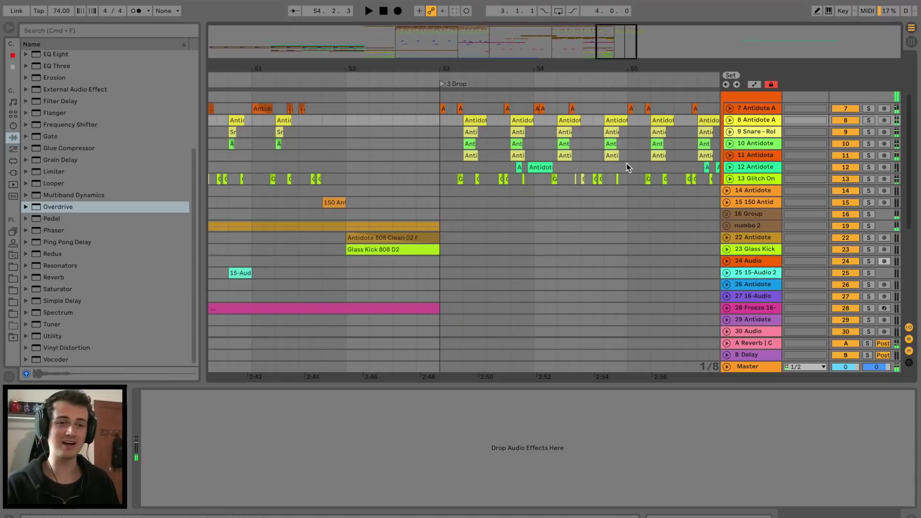
# Fold the 6 Group and bring the Bridge and 3 Drop sections into view.
pyautogui.hscroll(4, 627, 163)
pyautogui.scroll(3, 627, 161)
pyautogui.click(727, 104)
pyautogui.hscroll(-1, 292, 120)
pyautogui.hscroll(-5, 292, 119)
pyautogui.moveTo(376, 73); pyautogui.dragTo(375, 73)
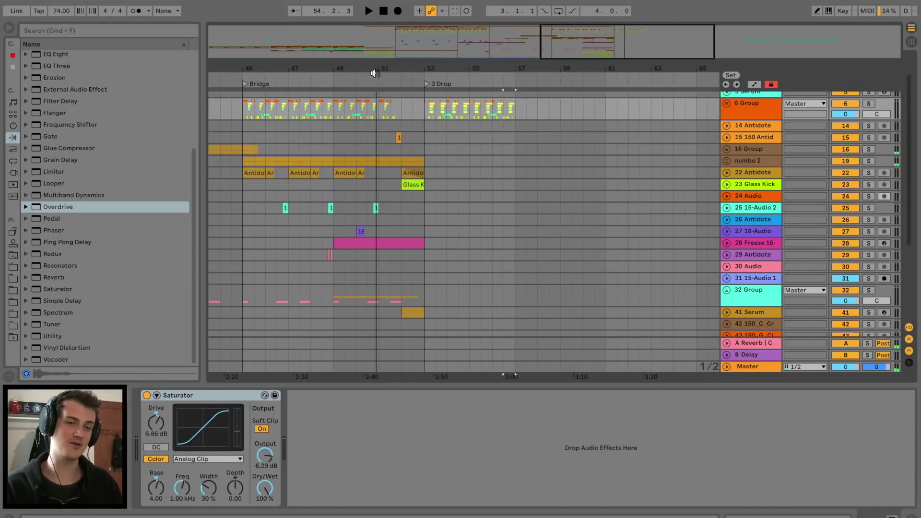
# Insert a new audio track below track 14, with the insert position at the 3 Drop marker.
pyautogui.click(419, 132)
pyautogui.moveTo(431, 68); pyautogui.dragTo(432, 70)
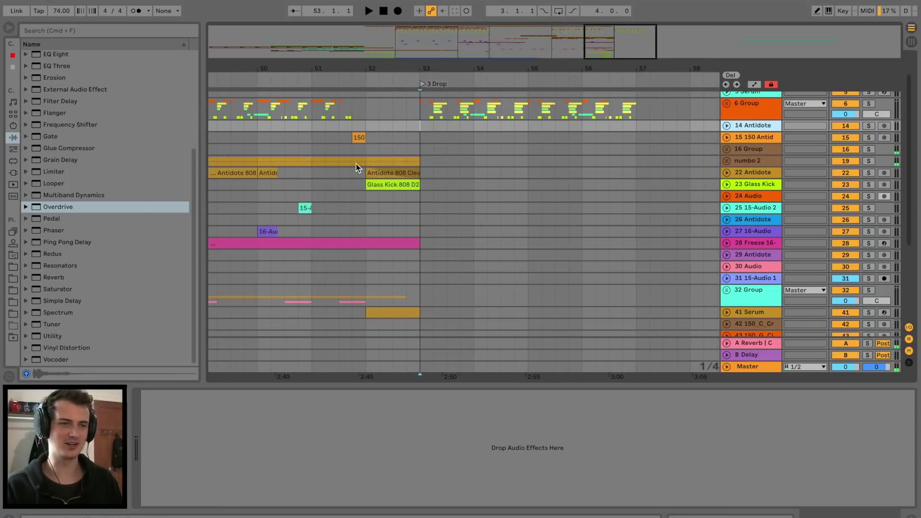
pyautogui.press('super+t')
# Browse the Apollo 808 samples and load Apollo 808 11 G.wav onto the new audio track at the 3 Drop marker.
pyautogui.click(13, 267)
pyautogui.click(66, 172)
pyautogui.press('Down')
pyautogui.press('Down')
pyautogui.press('Down')
pyautogui.press('Down')
pyautogui.press('Down')
pyautogui.press('Down')
pyautogui.press('Down')
pyautogui.press('Down')
pyautogui.press('Up')
pyautogui.press('Up')
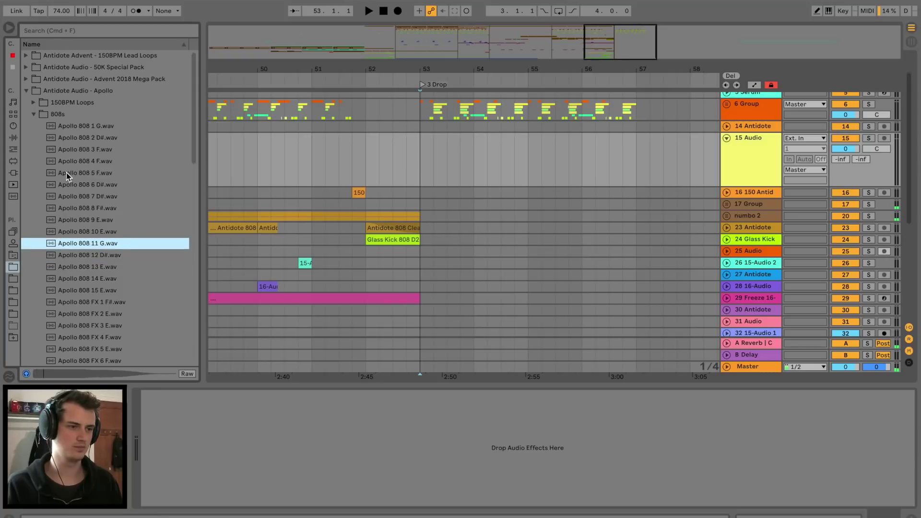
pyautogui.press('Return')
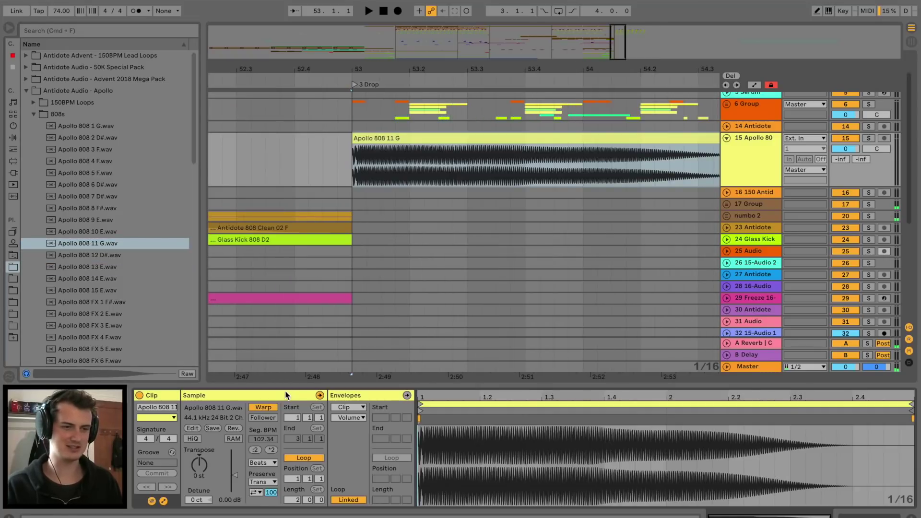
# Turn off warping for the Apollo 808 clip and play it from the start of the third drop.
pyautogui.press('space')
pyautogui.press('space')
pyautogui.click(748, 127)
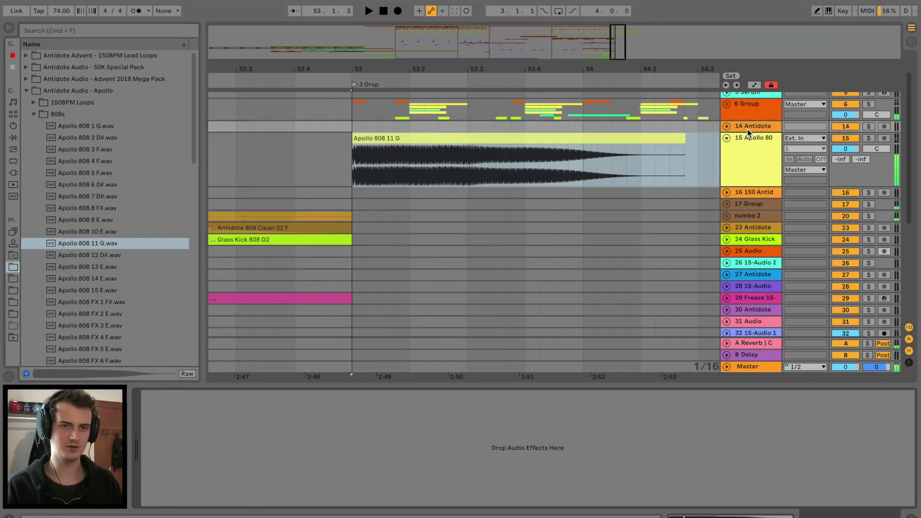
pyautogui.click(750, 110)
pyautogui.click(748, 160)
pyautogui.click(738, 258)
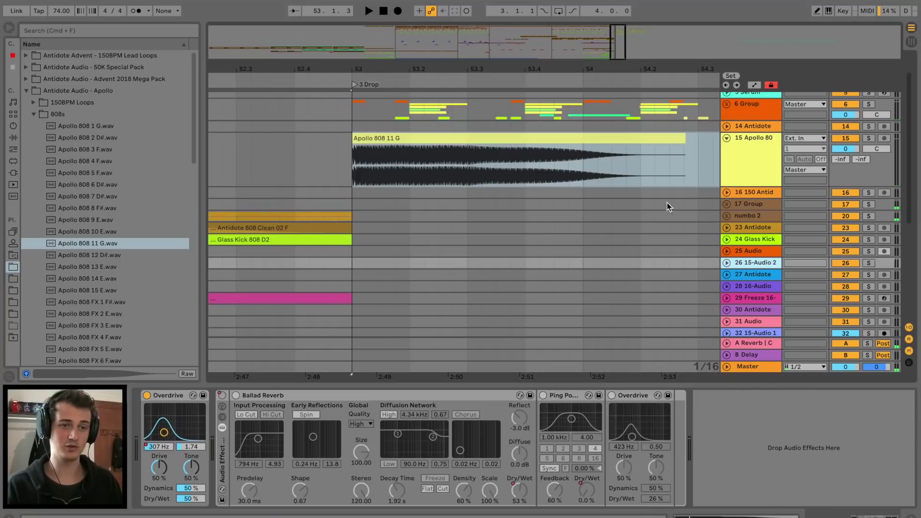
# Shape a short fade-in at the start of the Apollo 808 clip, transpose it to -5 st and play it.
pyautogui.moveTo(390, 67); pyautogui.dragTo(389, 89)
pyautogui.click(341, 139)
pyautogui.press('space')
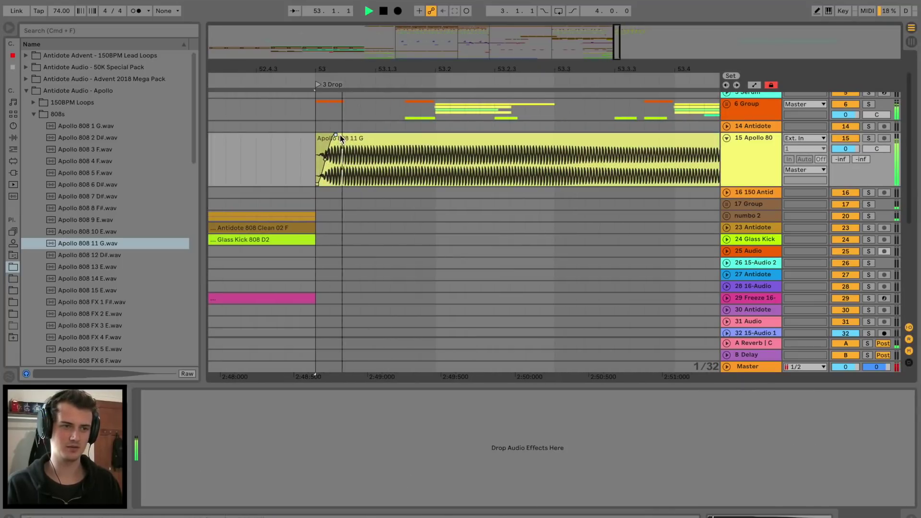
pyautogui.press('space')
pyautogui.moveTo(327, 161); pyautogui.dragTo(334, 166)
pyautogui.press('space')
pyautogui.doubleClick(343, 139)
pyautogui.press('space')
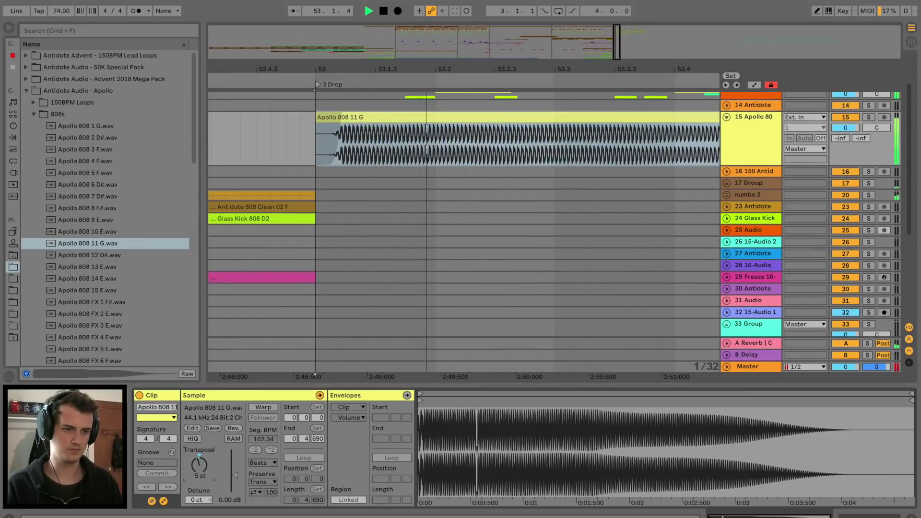
# Lower the volume of the Apollo 808 track to -7.3 dB and listen from about bar 52 into the drop.
pyautogui.moveTo(844, 128)
pyautogui.mouseDown()
pyautogui.moveTo(845, 144)
pyautogui.moveTo(846, 115)
pyautogui.moveTo(846, 128)
pyautogui.mouseUp()
pyautogui.click(276, 128)
pyautogui.press('space')
pyautogui.press('space')
pyautogui.press('space')
pyautogui.scroll(3, 514, 174)
pyautogui.scroll(-5, 449, 172)
pyautogui.click(316, 181)
pyautogui.press('space')
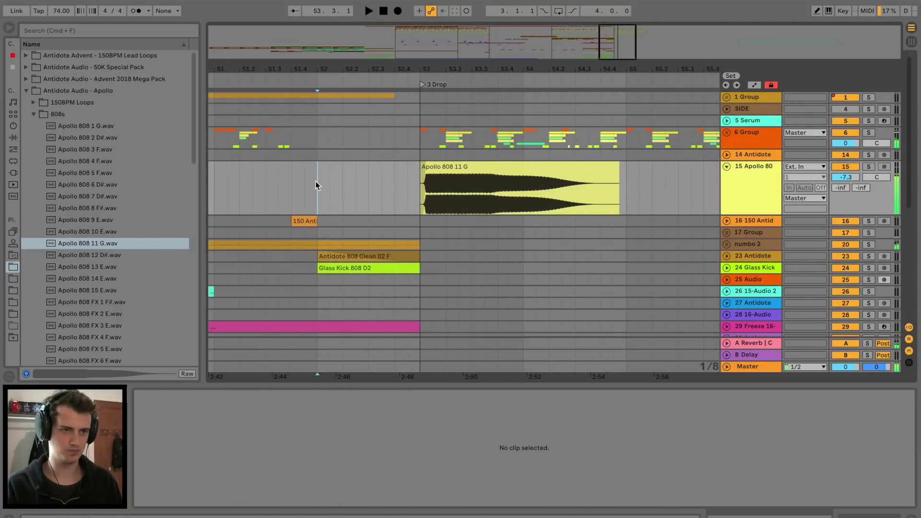
pyautogui.press('space')
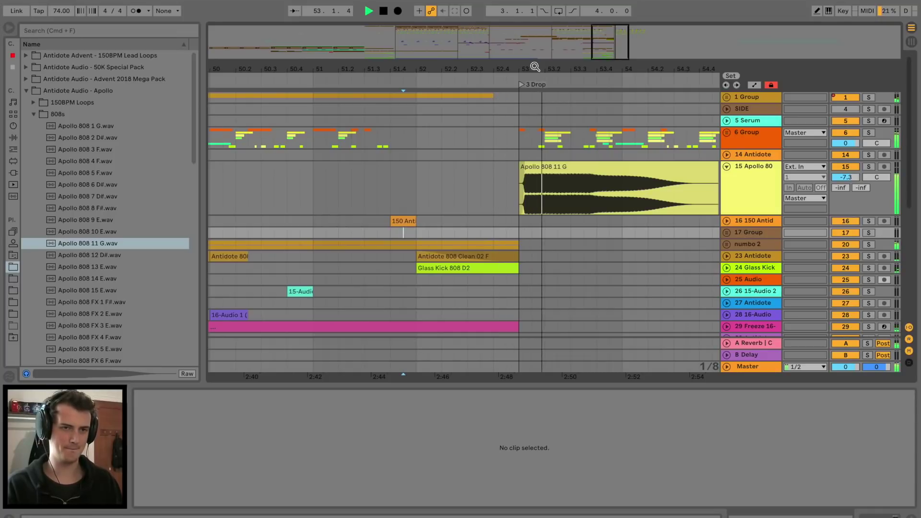
# Consolidate the Apollo 808 clip and transpose the result to -6 st while listening to it.
pyautogui.moveTo(535, 67); pyautogui.dragTo(535, 84)
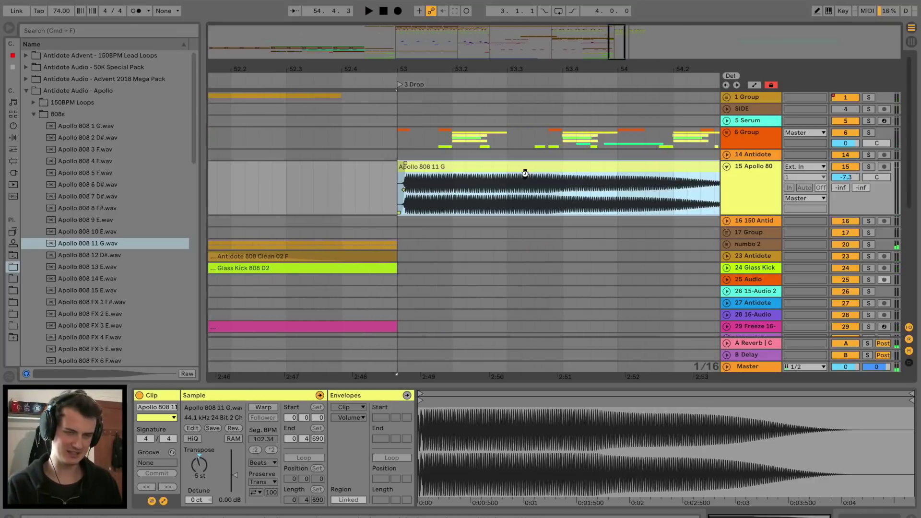
pyautogui.press('super+j')
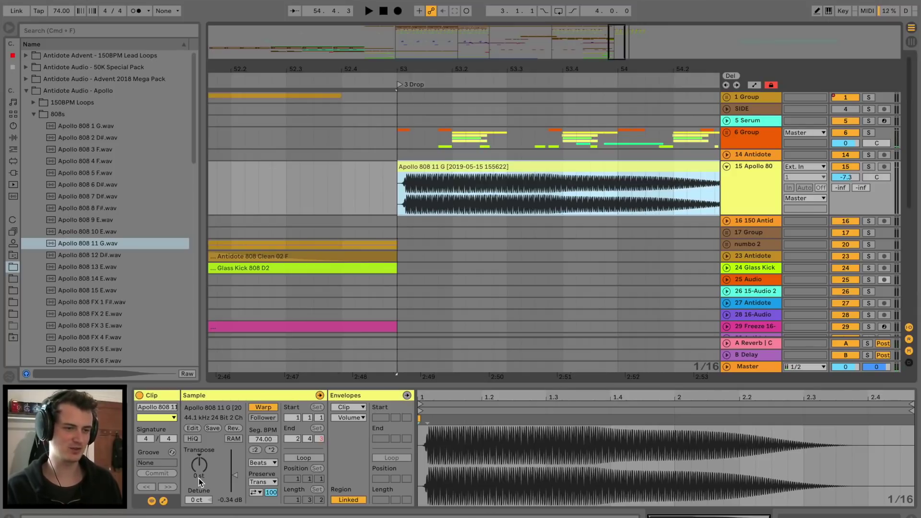
pyautogui.moveTo(202, 477); pyautogui.dragTo(201, 473)
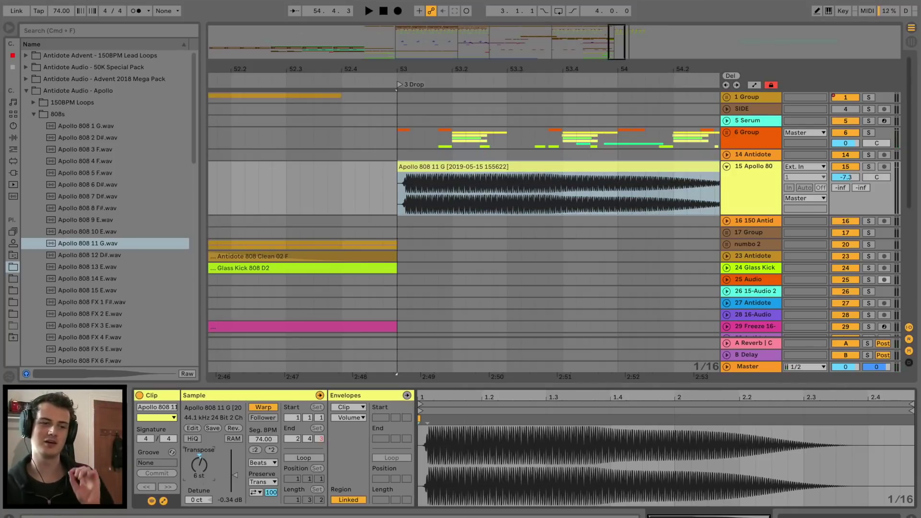
pyautogui.press('space')
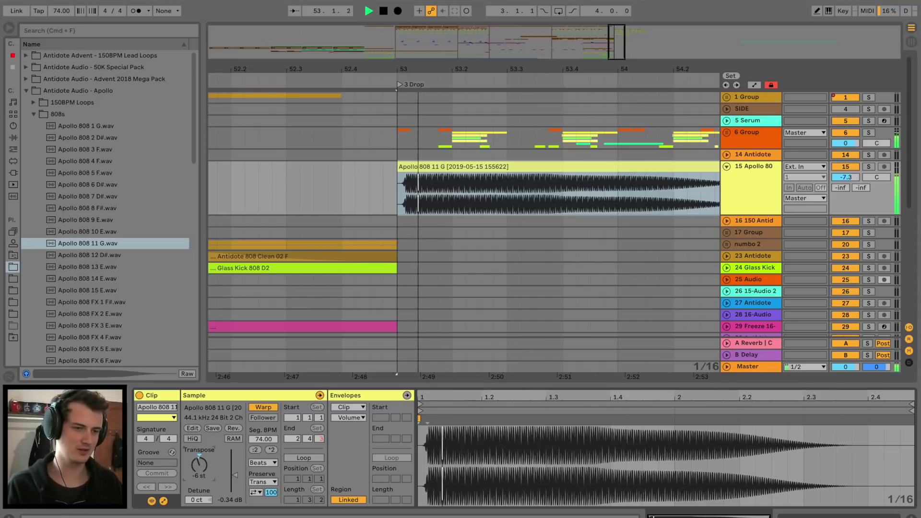
pyautogui.moveTo(200, 465); pyautogui.dragTo(199, 460)
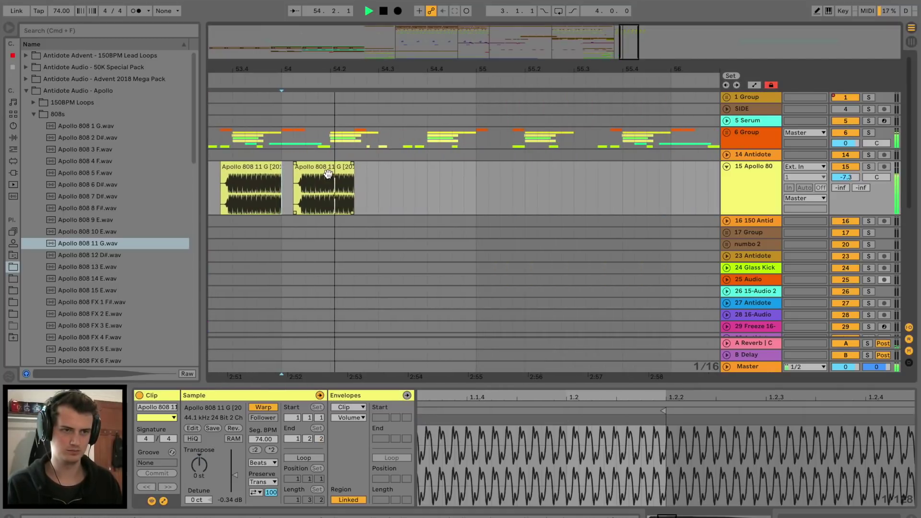
# Duplicate the short Apollo 808 clip and place the copy towards the end of bar 54.
pyautogui.hotkey('ctrl', 'd')
pyautogui.moveTo(412, 170); pyautogui.dragTo(475, 170)
pyautogui.moveTo(472, 70); pyautogui.dragTo(472, 51)
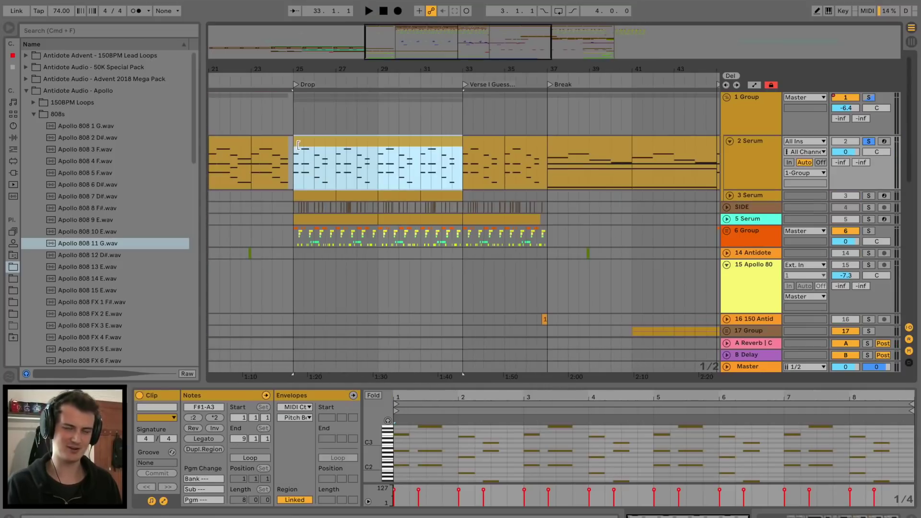
# Trim the 2 Serum clip in the Drop to start at bar 29, and open a new empty MIDI clip over bars 25 to 29.
pyautogui.moveTo(294, 145); pyautogui.dragTo(379, 145)
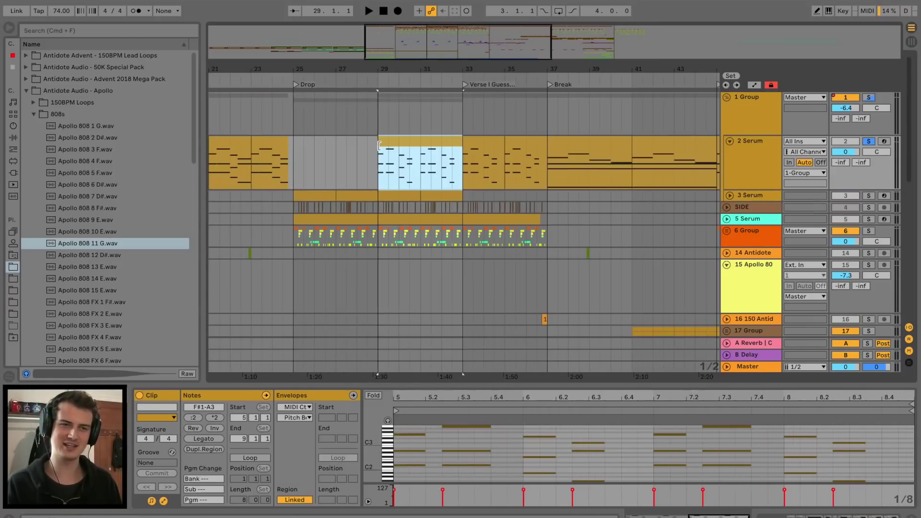
pyautogui.click(299, 144)
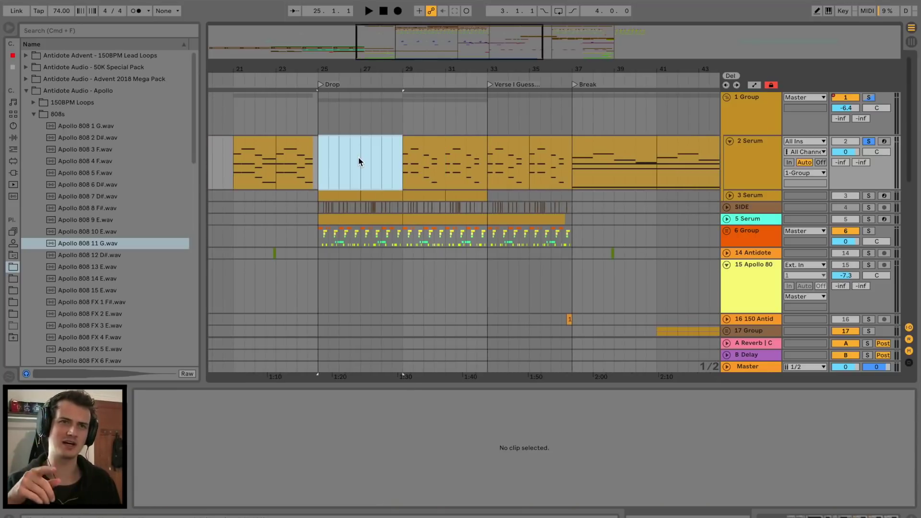
pyautogui.press('super+shift+m')
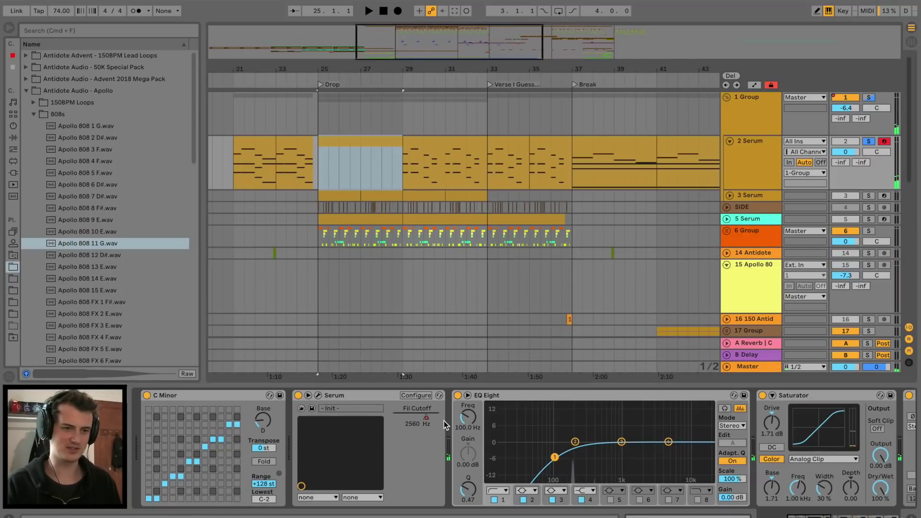
pyautogui.hscroll(10, 433, 425)
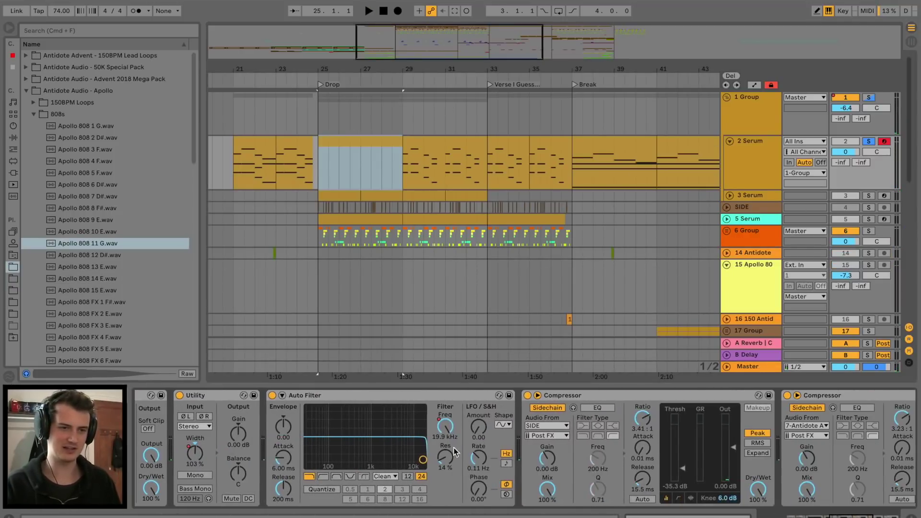
pyautogui.doubleClick(377, 146)
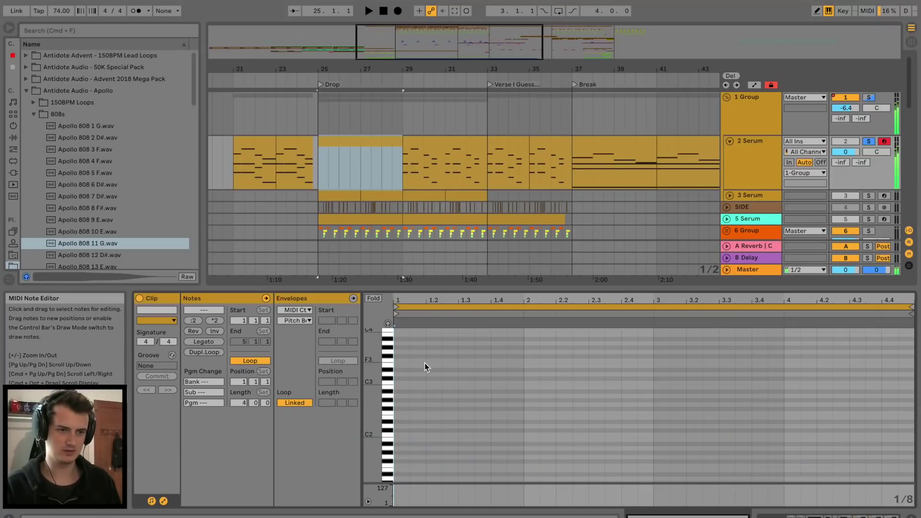
# Enter sustained chord notes across the first two bars of the new 2 Serum clip.
pyautogui.moveTo(399, 393); pyautogui.dragTo(508, 367)
pyautogui.doubleClick(508, 396)
pyautogui.doubleClick(499, 426)
pyautogui.press('space')
pyautogui.moveTo(527, 415); pyautogui.dragTo(650, 415)
pyautogui.doubleClick(622, 413)
pyautogui.doubleClick(590, 386)
pyautogui.doubleClick(589, 365)
pyautogui.moveTo(590, 438); pyautogui.dragTo(654, 438)
pyautogui.doubleClick(621, 438)
# Refer to the 2 Serum clip at bar 29 and rework the chord notes around beats 1.3 and 2.3 of the new clip.
pyautogui.click(444, 141)
pyautogui.click(360, 141)
pyautogui.doubleClick(499, 415)
pyautogui.press('super+a')
pyautogui.press('Delete')
pyautogui.press('space')
pyautogui.doubleClick(578, 404)
pyautogui.press('space')
# Duplicate the two-bar chord progression into bars 3 and 4 of the clip.
pyautogui.press('super+a')
pyautogui.press('super+d')
pyautogui.moveTo(528, 288); pyautogui.dragTo(528, 260)
# Lower the middle notes of the chords from beat 3.3 to the clip's end by one octave and listen.
pyautogui.click(870, 356)
pyautogui.hotkey('shift', 'Down')
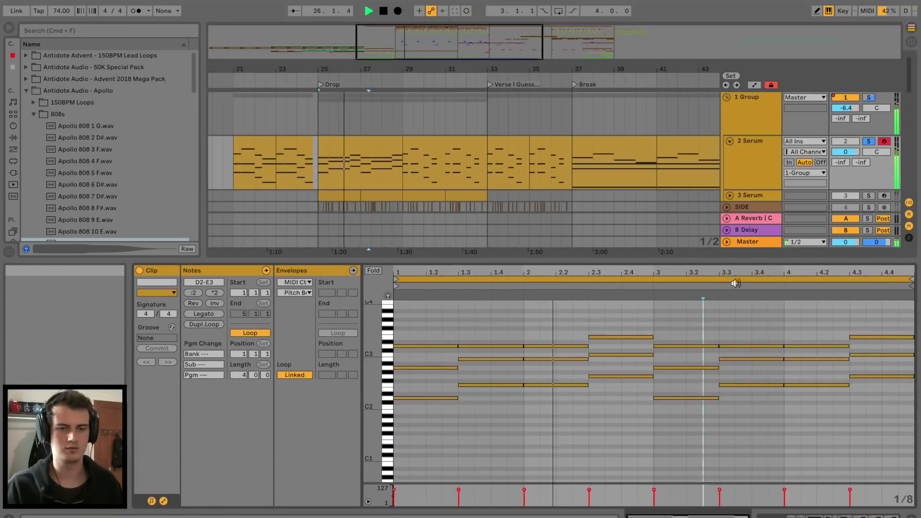
pyautogui.press('space')
pyautogui.click(438, 329)
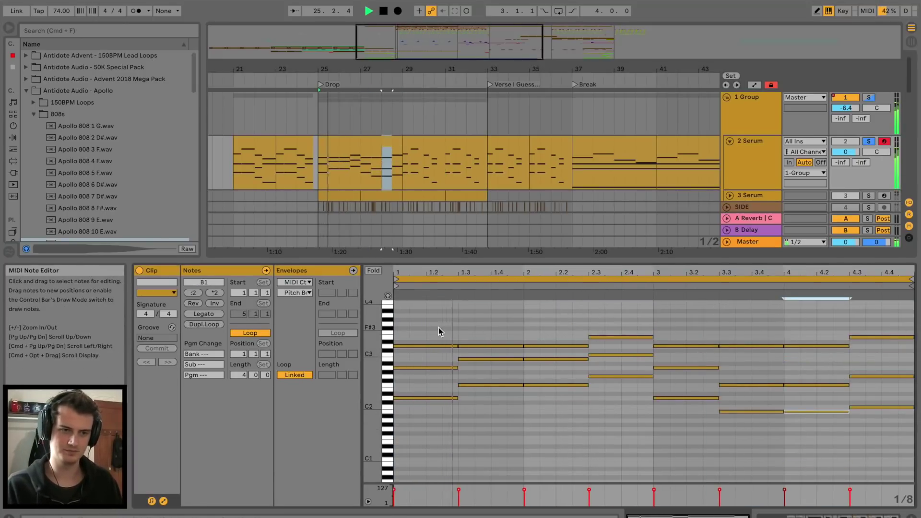
pyautogui.press('space')
# Start a melody above the chords with C4 at beat 1.2 and F#3 at beat 1.3.
pyautogui.scroll(3, 438, 329)
pyautogui.doubleClick(437, 337)
pyautogui.moveTo(442, 337); pyautogui.dragTo(456, 338)
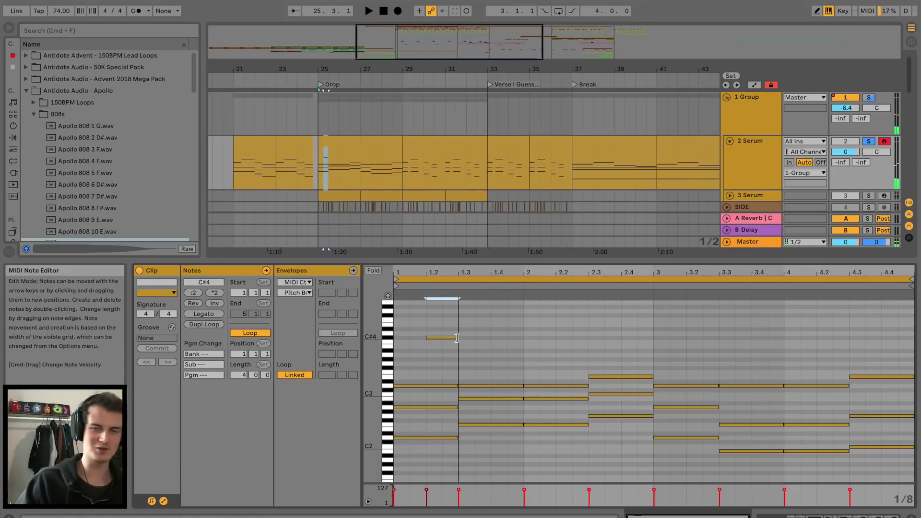
pyautogui.press('space')
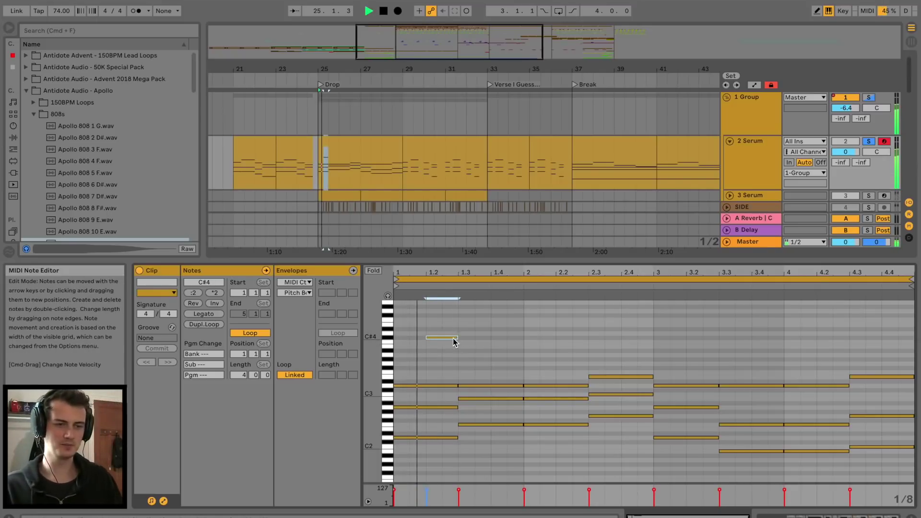
pyautogui.moveTo(451, 339); pyautogui.dragTo(444, 340)
pyautogui.doubleClick(496, 324)
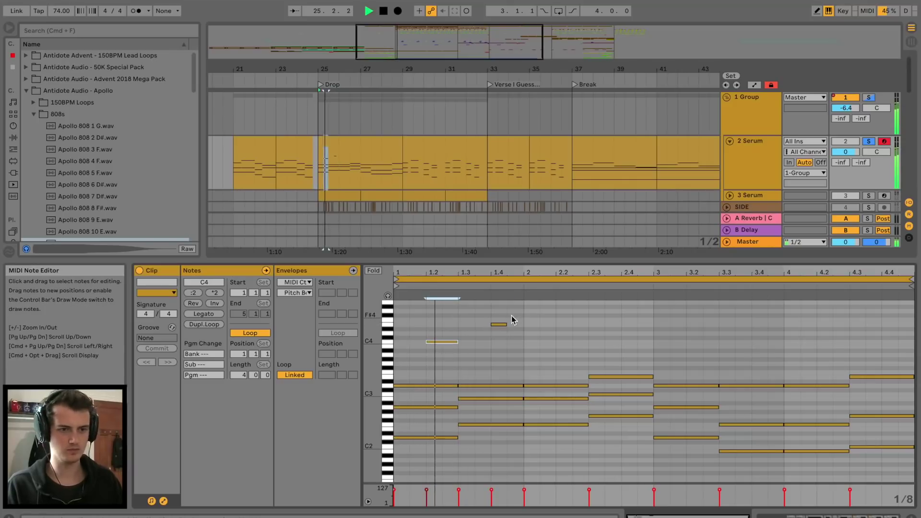
pyautogui.moveTo(498, 326); pyautogui.dragTo(465, 350)
pyautogui.moveTo(474, 351); pyautogui.dragTo(482, 370)
# Continue the melody with F#3 at beat 2, C4 at 2.2, B3 at 2.3 and A3 at 2.4, and copy it into bars 3 and 4.
pyautogui.doubleClick(530, 355)
pyautogui.moveTo(539, 355); pyautogui.dragTo(555, 355)
pyautogui.moveTo(542, 355); pyautogui.dragTo(617, 348)
pyautogui.click(468, 289)
pyautogui.doubleClick(563, 342)
pyautogui.doubleClick(596, 351)
pyautogui.doubleClick(636, 355)
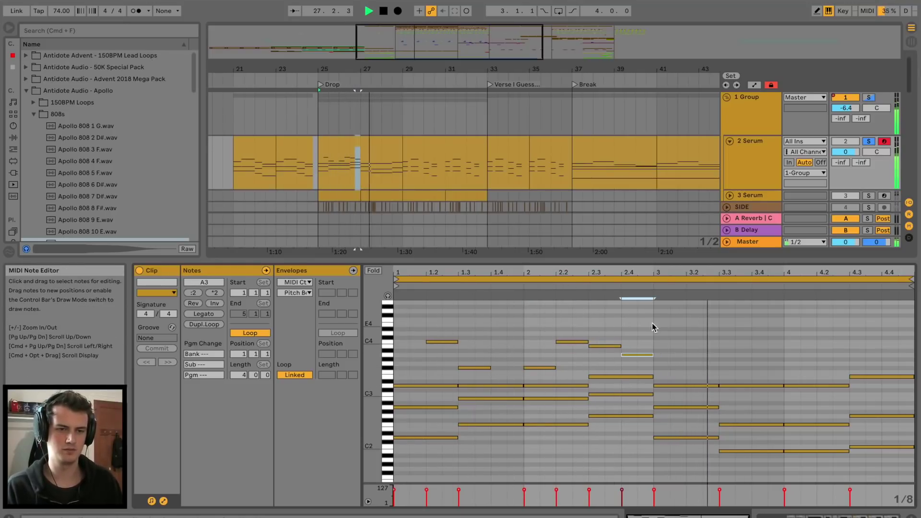
pyautogui.click(650, 310)
pyautogui.moveTo(611, 322); pyautogui.dragTo(420, 368)
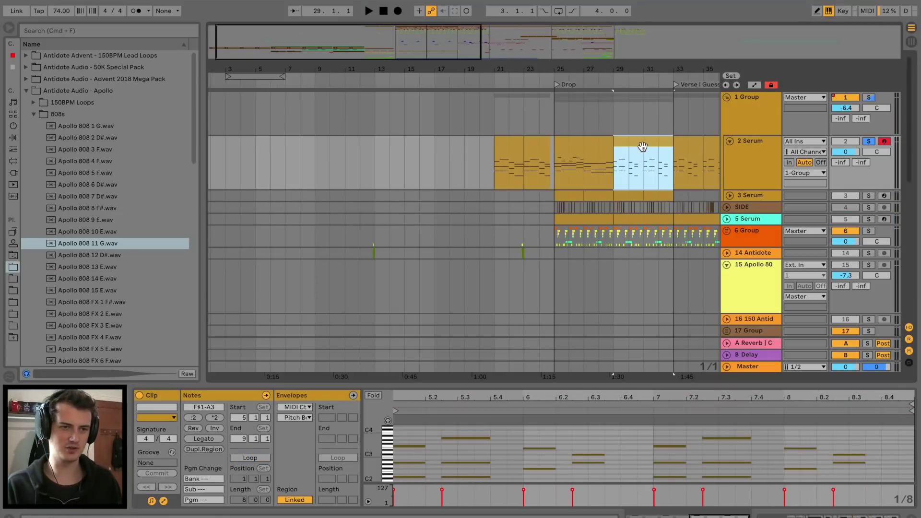
# Move the old 2 Serum clip from bar 29 to bar 13 and duplicate the new chord clip into bars 29 to 33.
pyautogui.moveTo(643, 146); pyautogui.dragTo(405, 158)
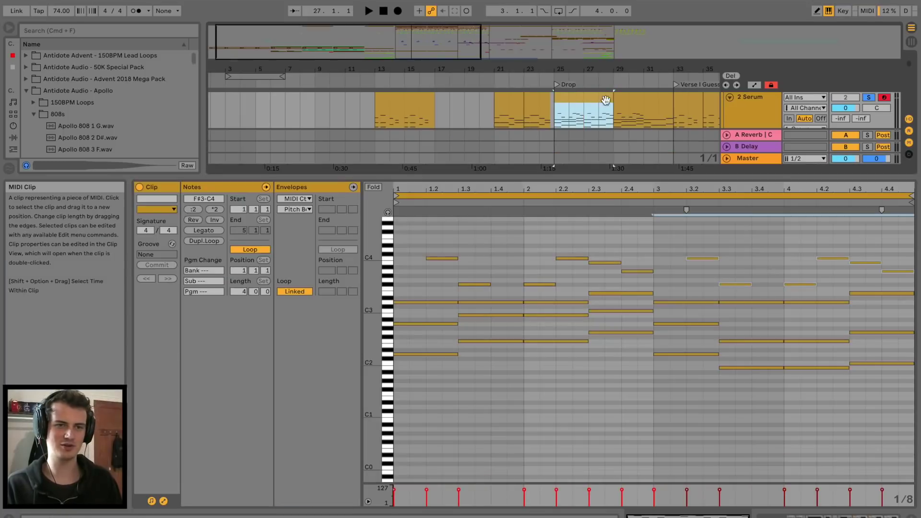
pyautogui.click(606, 100)
pyautogui.moveTo(655, 186); pyautogui.dragTo(643, 394)
pyautogui.moveTo(632, 62); pyautogui.dragTo(391, 166)
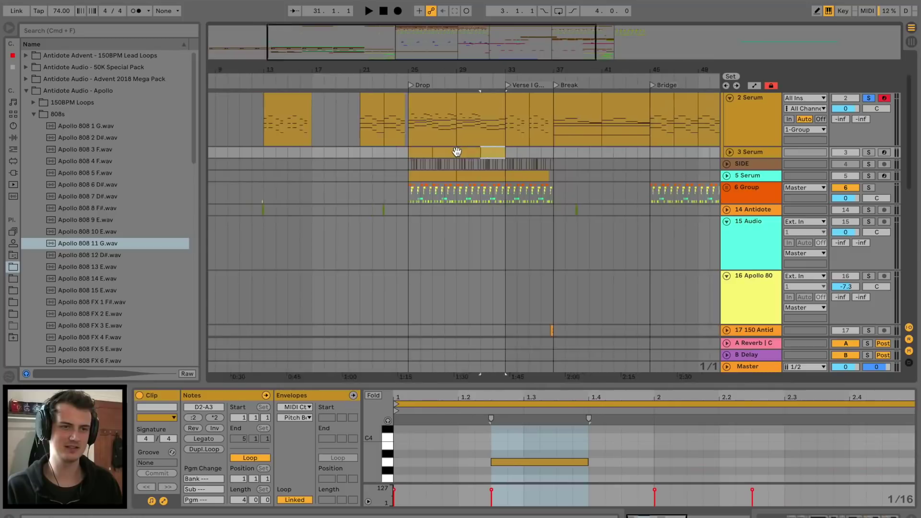
# Move the old 3 Serum clips out of the Drop section to start at bar 9.
pyautogui.hscroll(-5, 456, 152)
pyautogui.keyDown('shift'); pyautogui.click(510, 152); pyautogui.keyUp('shift')
pyautogui.moveTo(510, 152); pyautogui.dragTo(312, 156)
# Copy both new 2 Serum clips of the Drop onto the 3 Serum track at bar 25.
pyautogui.click(520, 110)
pyautogui.keyDown('shift'); pyautogui.click(567, 107); pyautogui.keyUp('shift')
pyautogui.moveTo(568, 107); pyautogui.dragTo(574, 152)
# Solo the 1 Group instead of 2 Serum, play the Drop from bar 25 and unfold the 3 Serum track.
pyautogui.click(869, 98)
pyautogui.scroll(2, 861, 114)
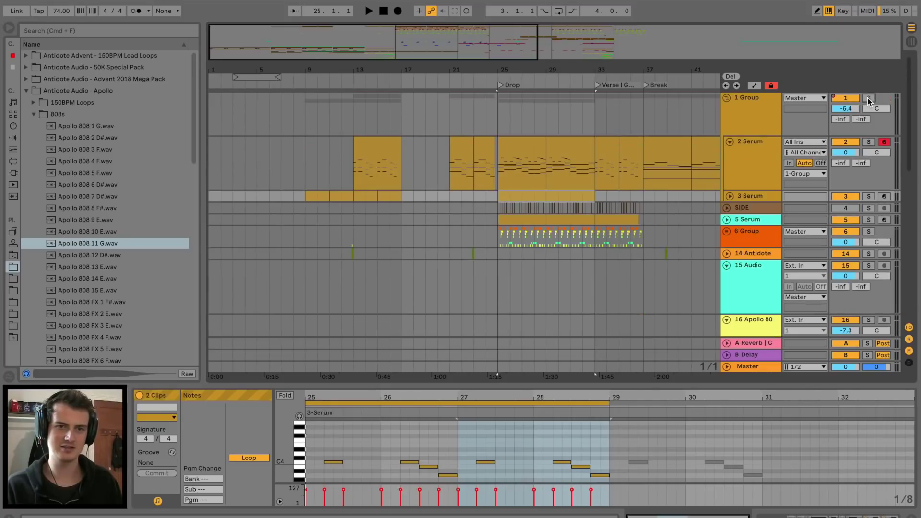
pyautogui.press('space')
pyautogui.moveTo(568, 74); pyautogui.dragTo(559, 96)
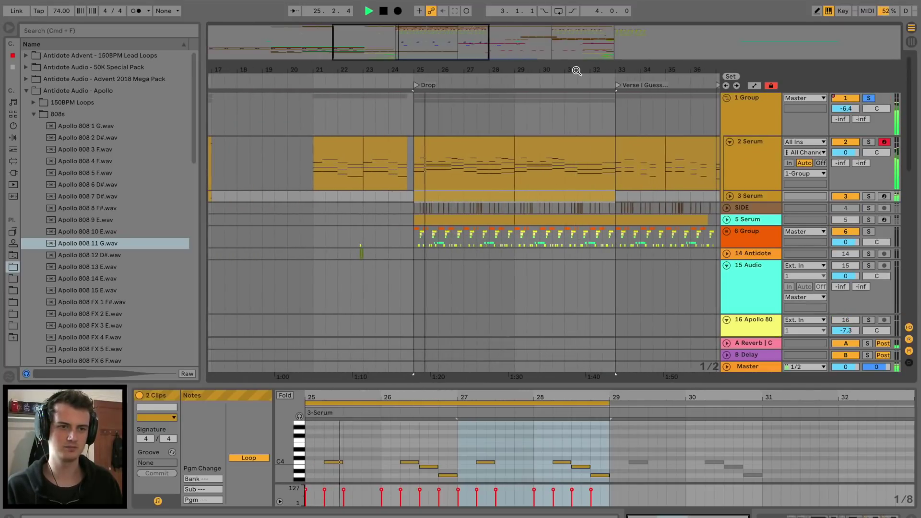
pyautogui.scroll(-3, 583, 249)
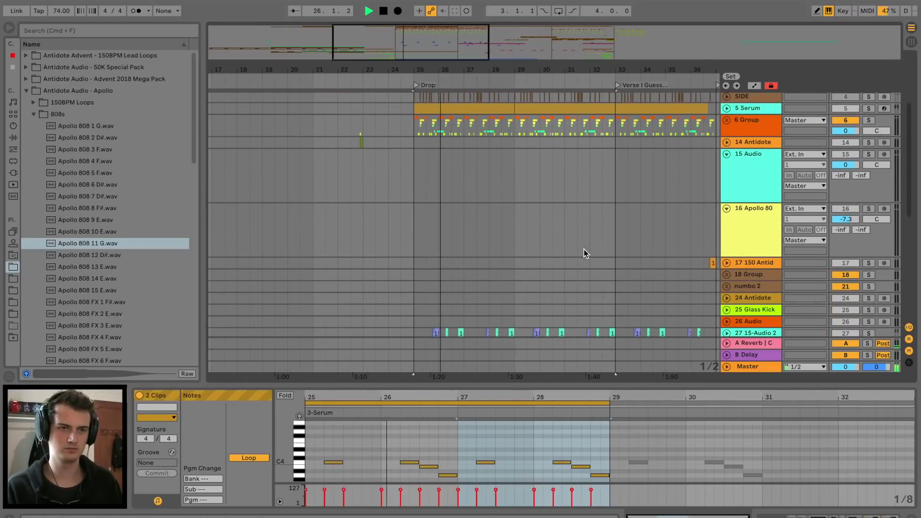
pyautogui.scroll(3, 583, 250)
pyautogui.click(730, 196)
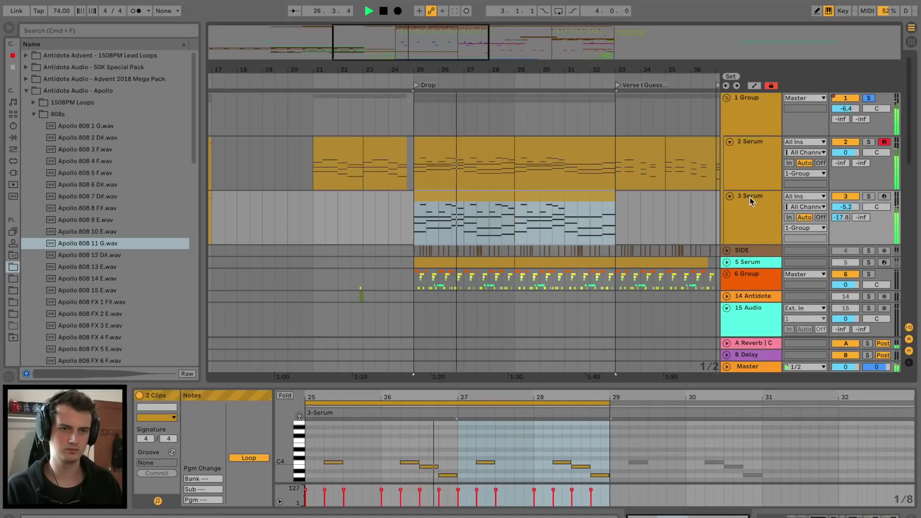
pyautogui.click(750, 198)
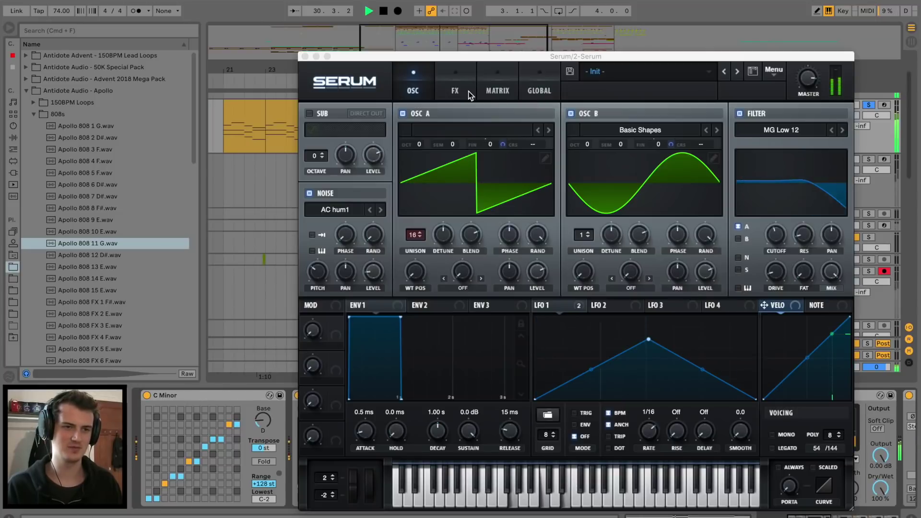
# Switch off Reverb in the effects of the 2 Serum synth, stop playback and close the plug-in.
pyautogui.click(467, 92)
pyautogui.click(311, 248)
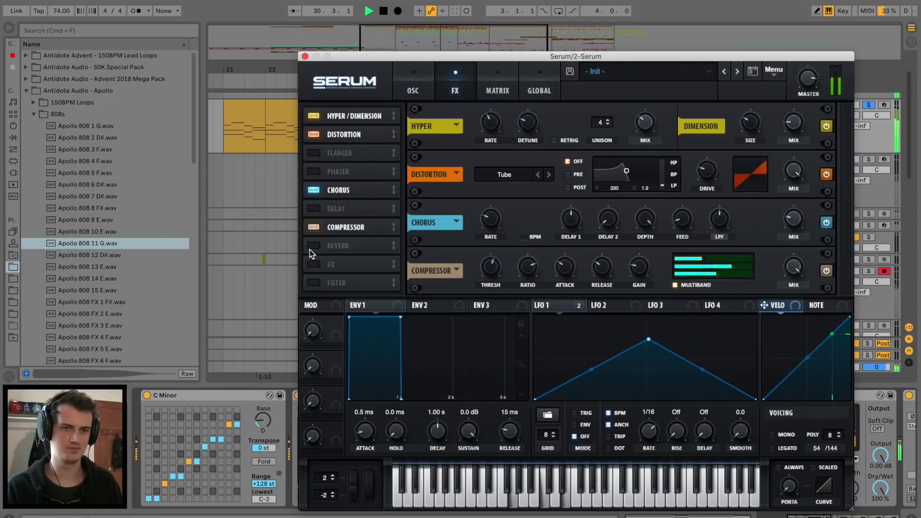
pyautogui.press('space')
pyautogui.click(308, 57)
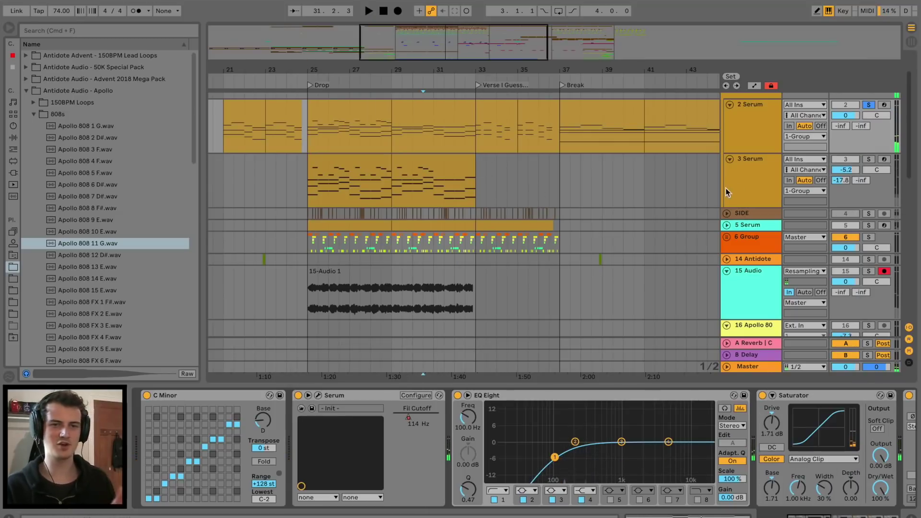
# Switch off the Noise oscillator in the 2 Serum synth during playback of the Drop and close the plug-in.
pyautogui.click(756, 182)
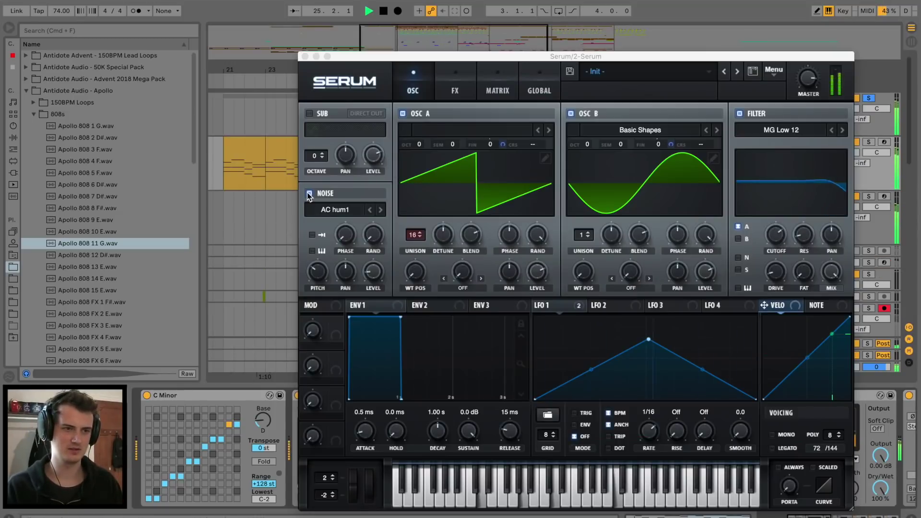
pyautogui.click(309, 194)
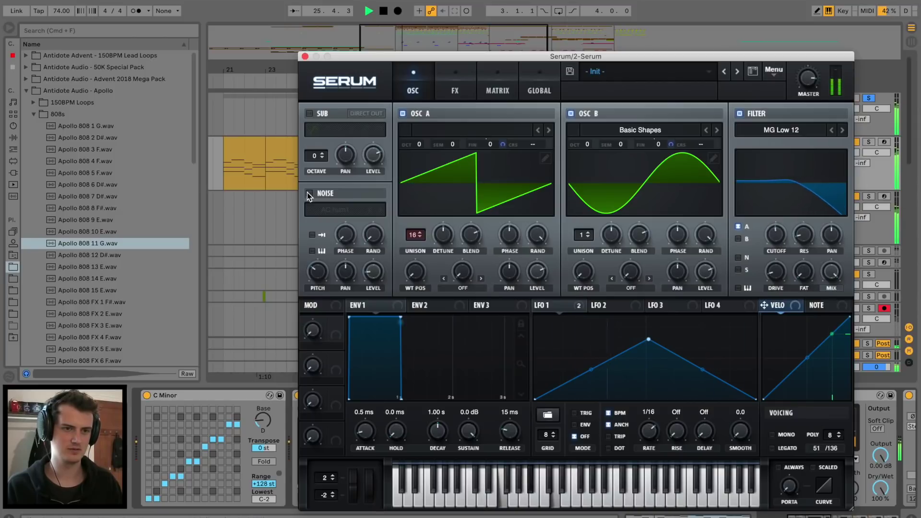
pyautogui.click(307, 57)
# Try bypassing the Saturator on 2 Serum while replaying the Drop, and switch it back on.
pyautogui.hscroll(5, 431, 415)
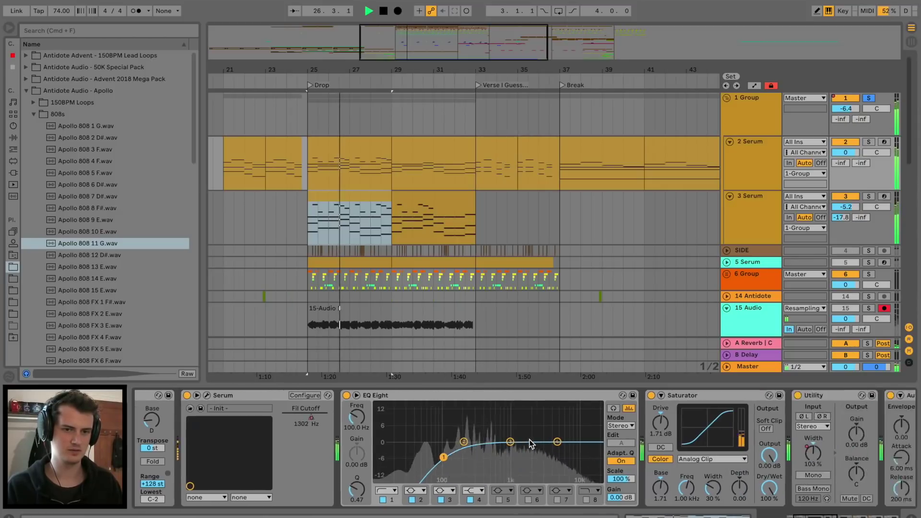
pyautogui.press('space')
pyautogui.click(466, 395)
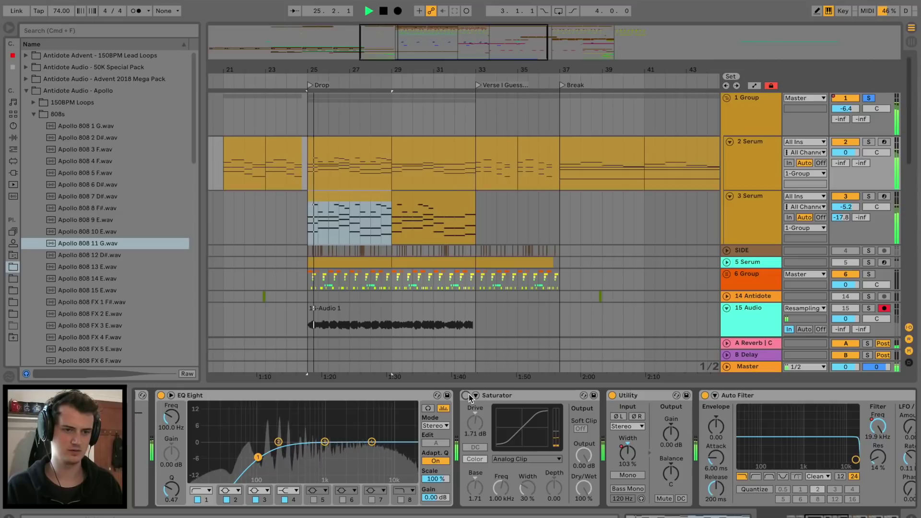
pyautogui.click(467, 395)
pyautogui.hscroll(-6, 468, 395)
pyautogui.press('space')
pyautogui.press('space')
pyautogui.press('space')
# Switch off Distortion in the effects of the 2 Serum synth, stop playback and close the plug-in.
pyautogui.click(317, 396)
pyautogui.press('space')
pyautogui.click(454, 89)
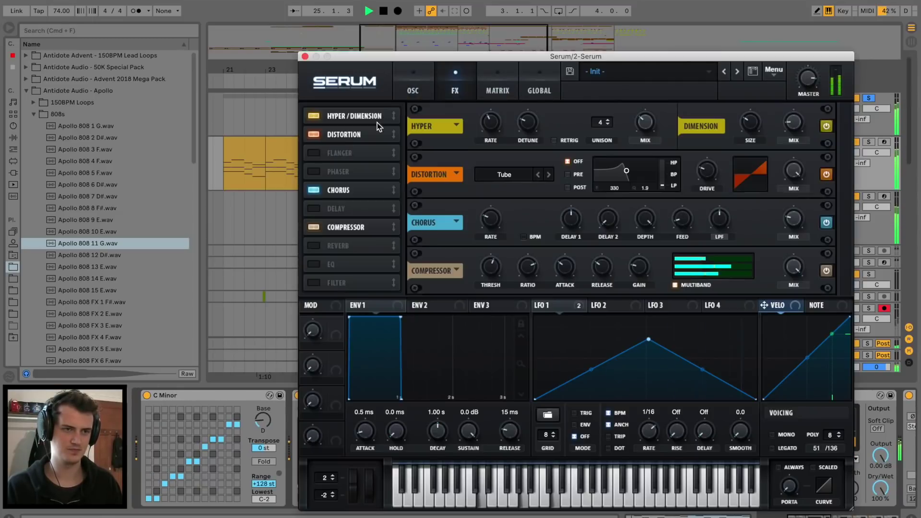
pyautogui.click(313, 135)
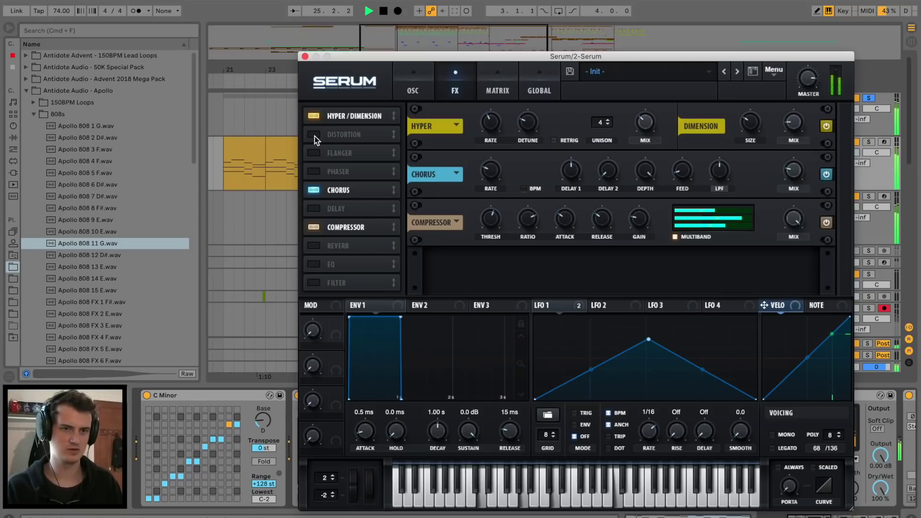
pyautogui.press('space')
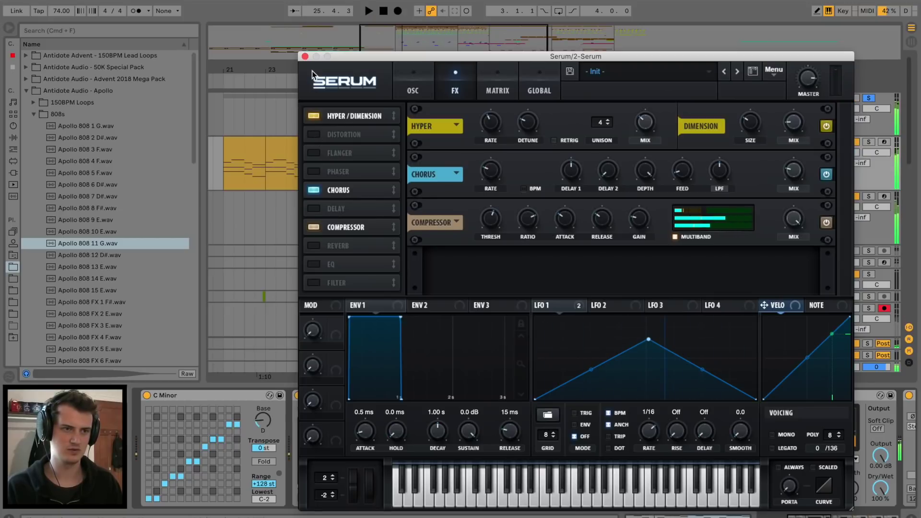
pyautogui.click(305, 56)
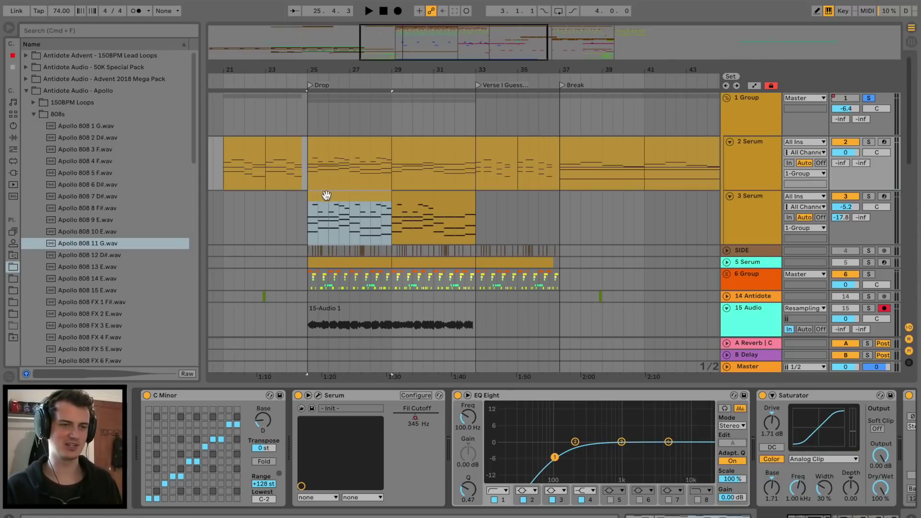
# Record a new resampled take of the Serum parts onto the 15 Audio track from the Drop at bar 25.
pyautogui.click(305, 220)
pyautogui.scroll(-2, 328, 236)
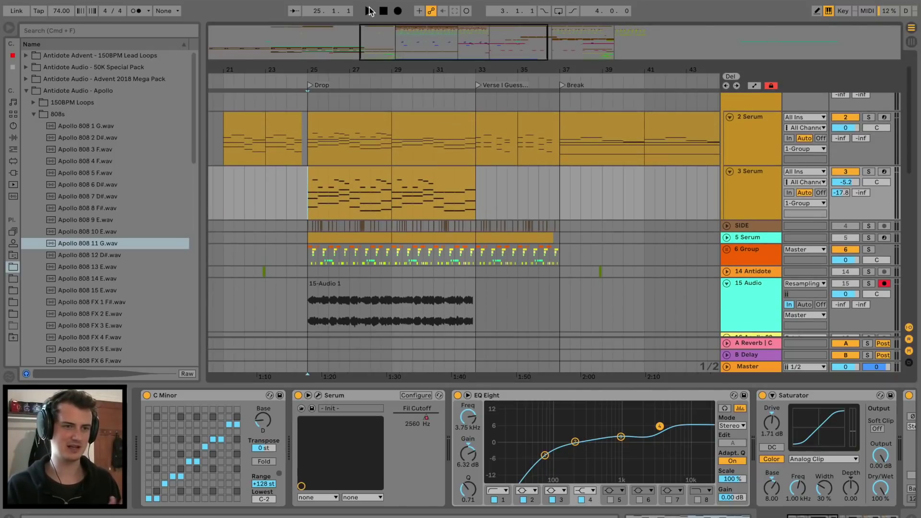
pyautogui.click(398, 11)
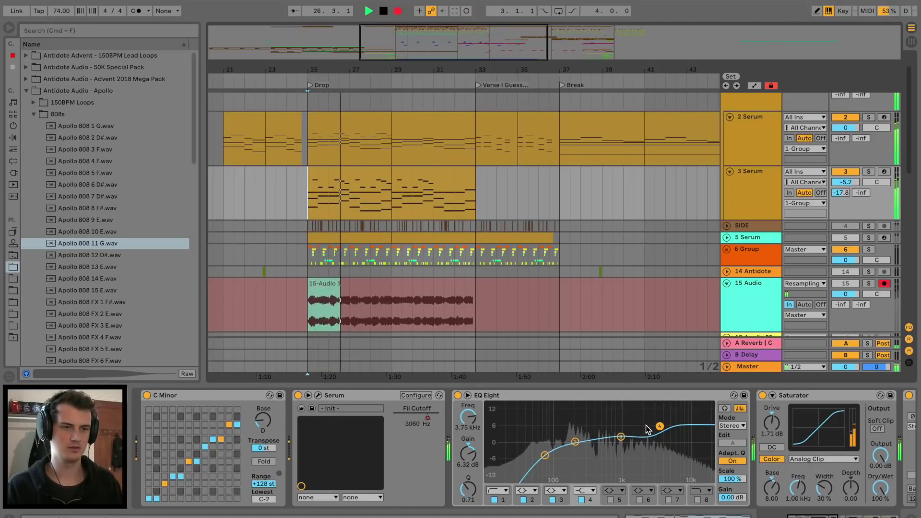
# Copy both 2 Serum clips of the Drop to the 3 Drop at bar 53 and deactivate the copies.
pyautogui.moveTo(340, 70); pyautogui.dragTo(340, 102)
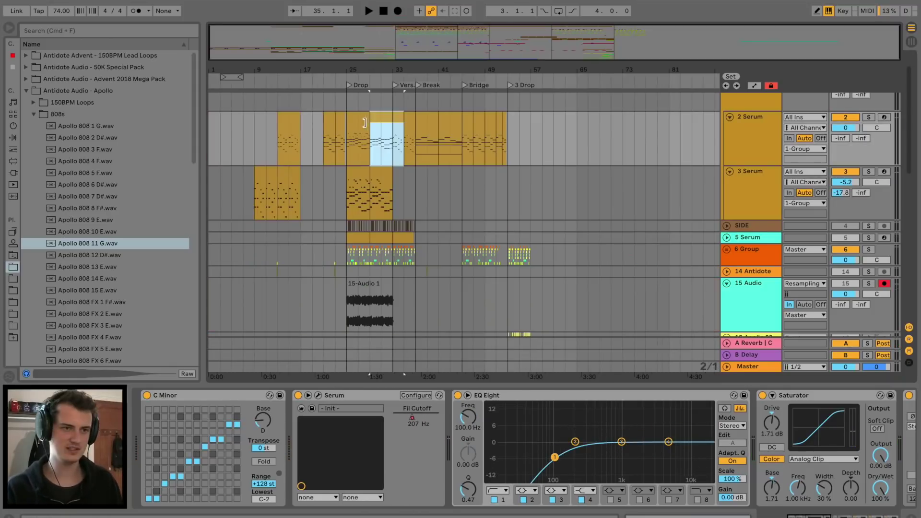
pyautogui.click(357, 123)
pyautogui.click(364, 121)
pyautogui.moveTo(363, 121); pyautogui.dragTo(541, 118)
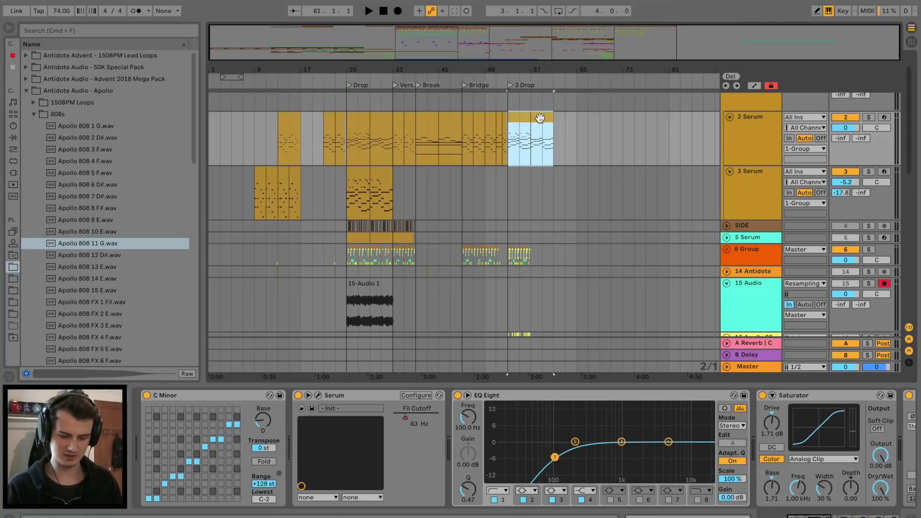
pyautogui.press('0')
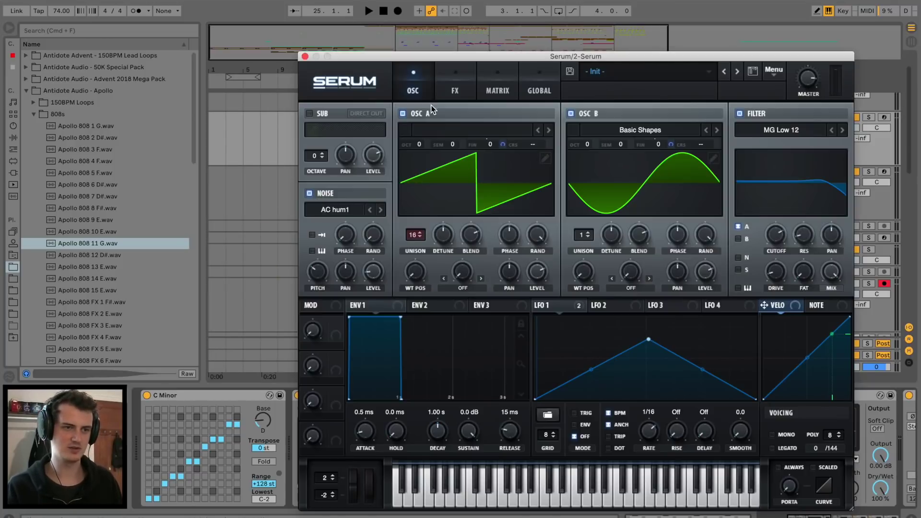
# Switch Distortion back on in the effects of the 2 Serum synth.
pyautogui.click(446, 95)
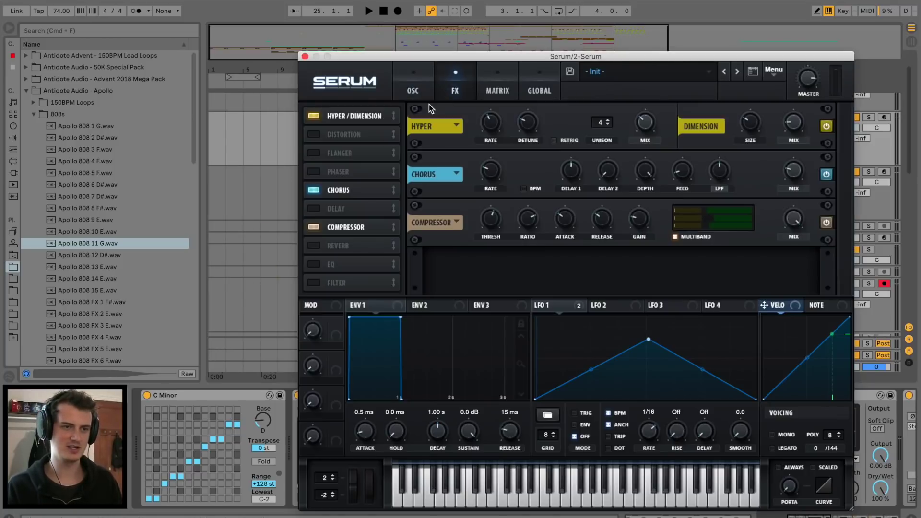
pyautogui.click(314, 134)
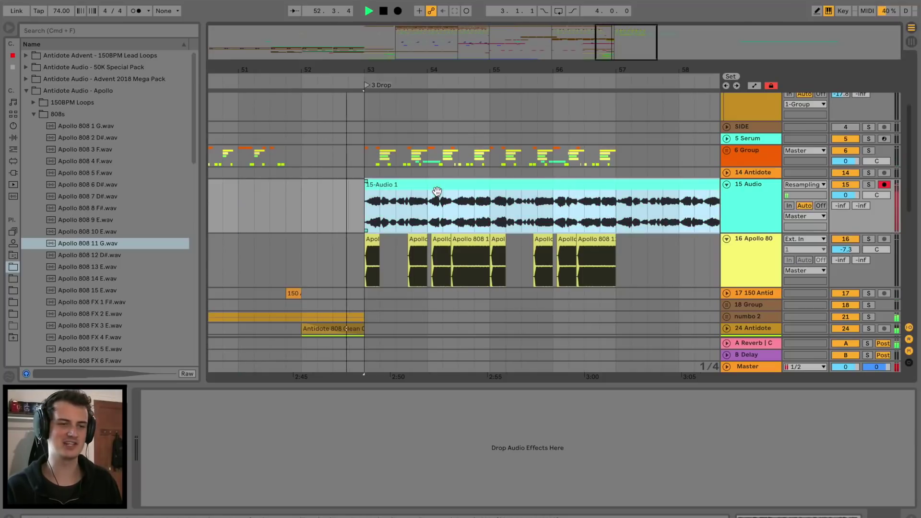
# Transpose the resampled 15-Audio 1 clip of the 3 Drop to 12 st and play it from bar 53.
pyautogui.doubleClick(413, 214)
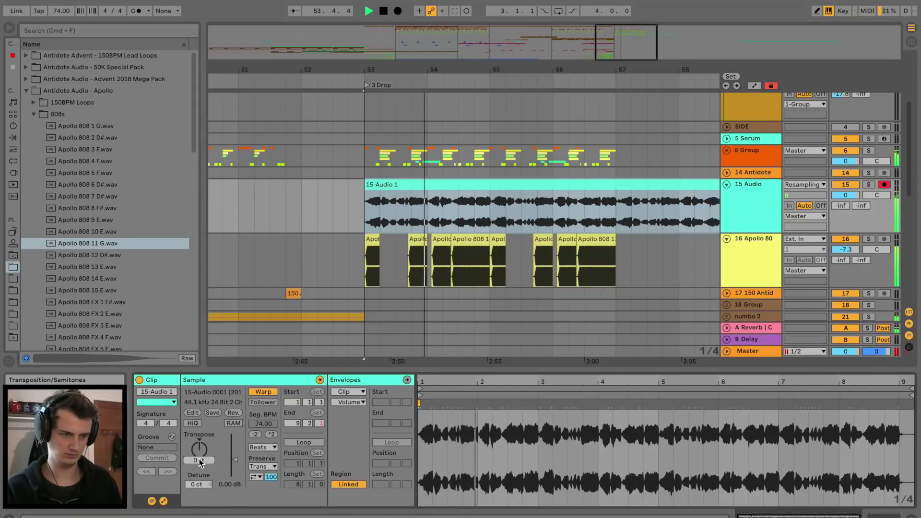
pyautogui.moveTo(200, 462); pyautogui.dragTo(199, 441)
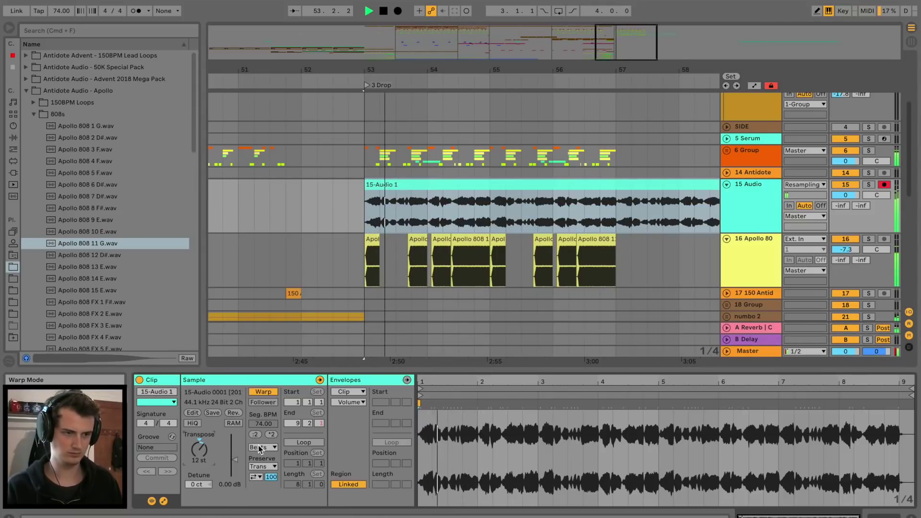
pyautogui.moveTo(439, 64); pyautogui.dragTo(440, 85)
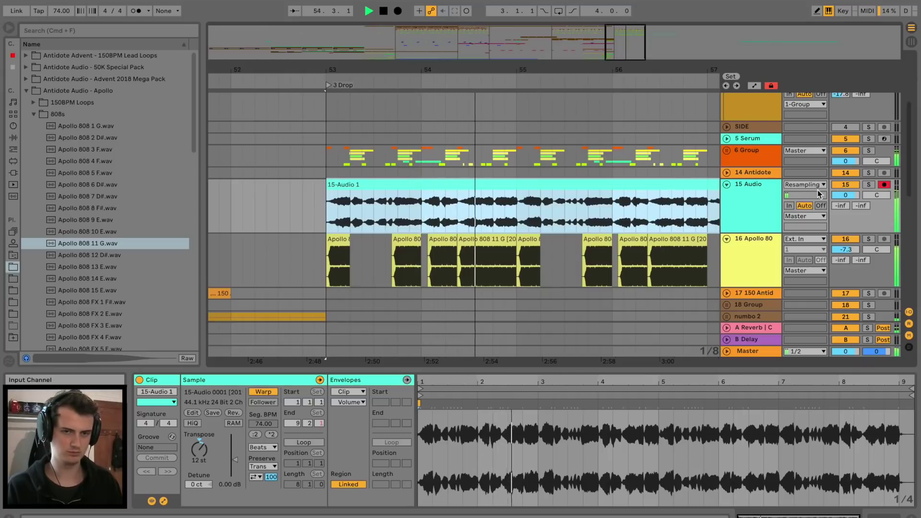
pyautogui.click(869, 185)
pyautogui.click(328, 222)
pyautogui.press('space')
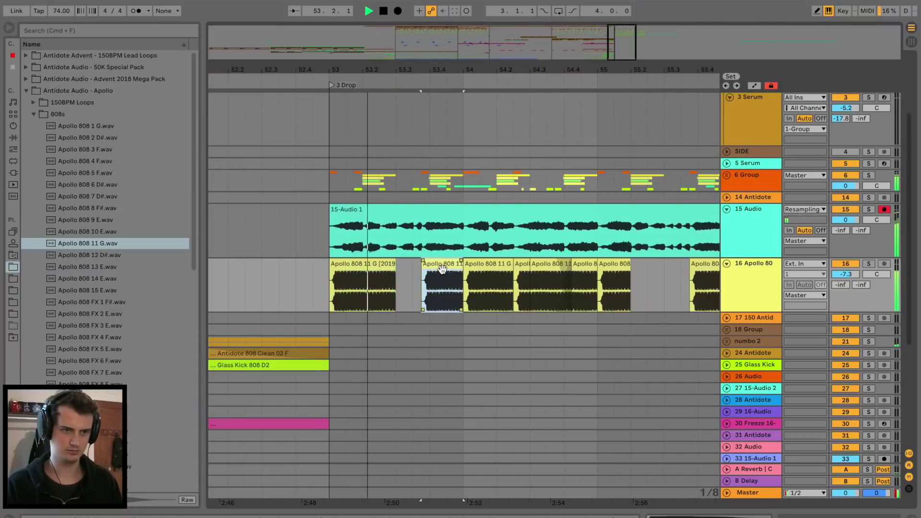
# Shorten the first Apollo 808 clip of the 3 Drop to end at 53.2 and delete the 808 clip just before bar 54.
pyautogui.click(442, 283)
pyautogui.click(393, 264)
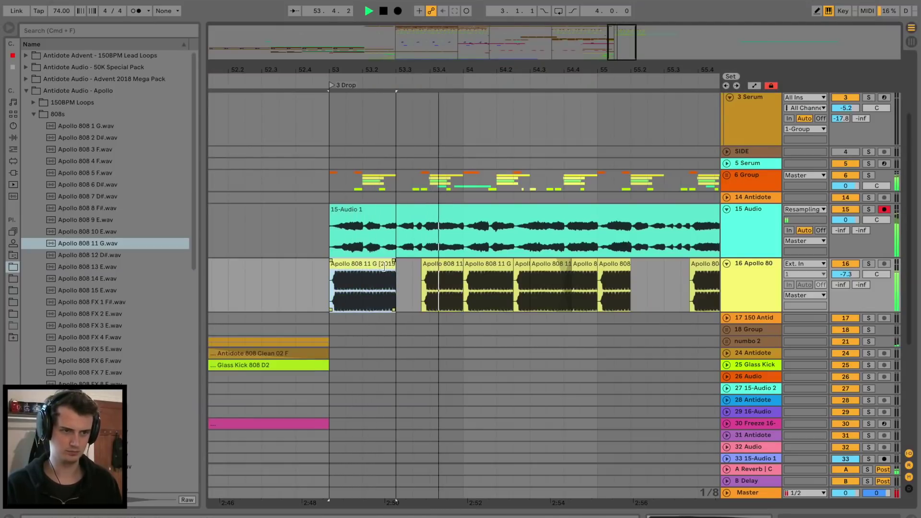
pyautogui.moveTo(387, 264); pyautogui.dragTo(362, 265)
pyautogui.click(442, 268)
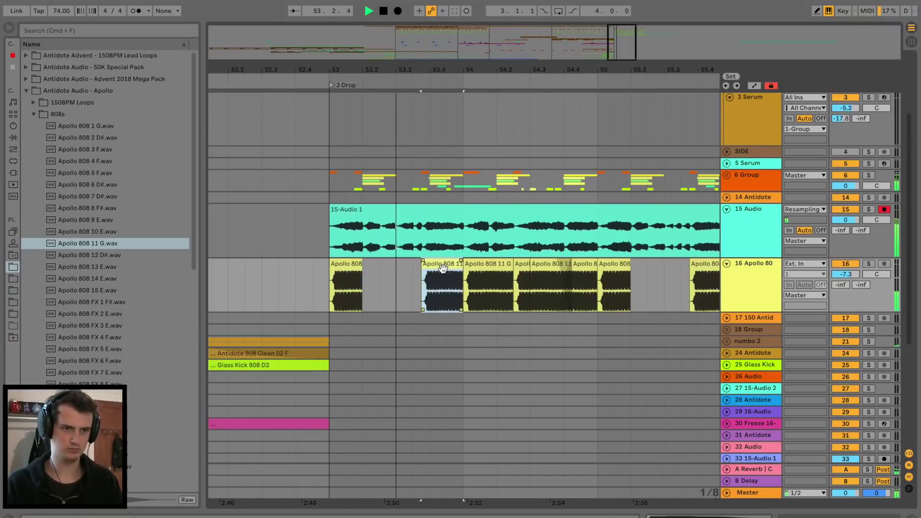
pyautogui.press('Delete')
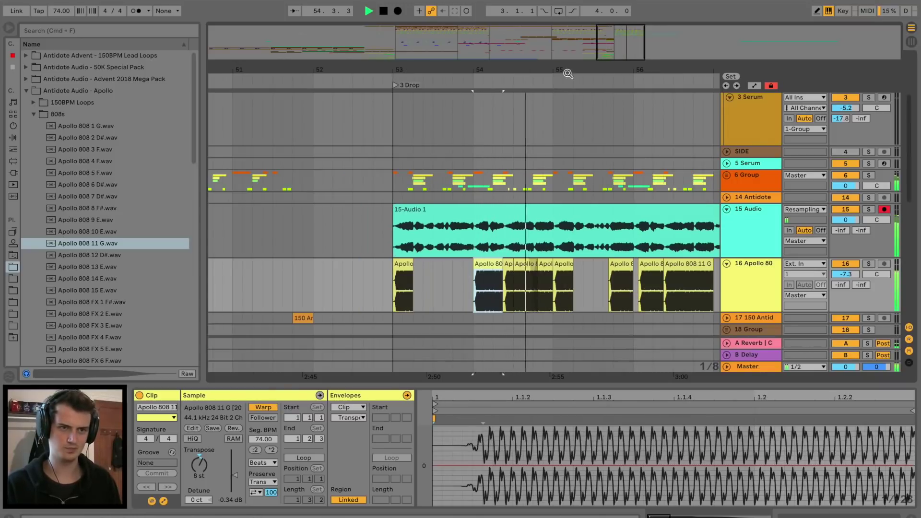
# Split the resampled 15 Audio clip at 54.4 and 55, and cut its opening bar into short slices ending at 53.4.
pyautogui.moveTo(565, 71); pyautogui.dragTo(565, 91)
pyautogui.press('space')
pyautogui.click(525, 247)
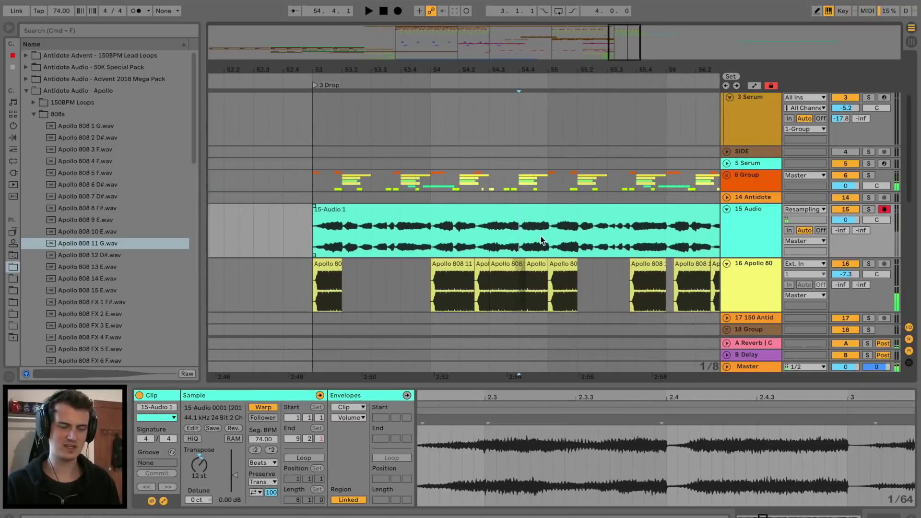
pyautogui.press('super+e')
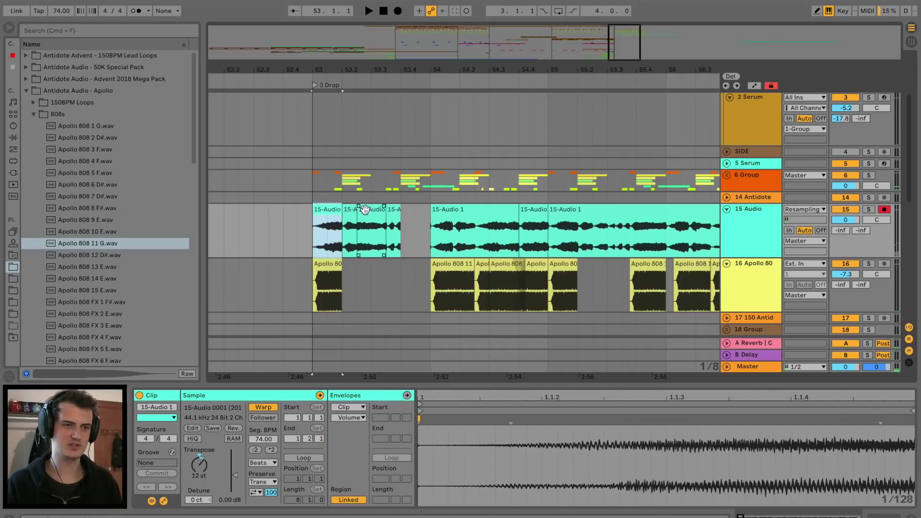
# Replay the sliced opening of the 3 Drop and set the transpose of the short 15 Audio slice at 53.2 to 0 st.
pyautogui.press('space')
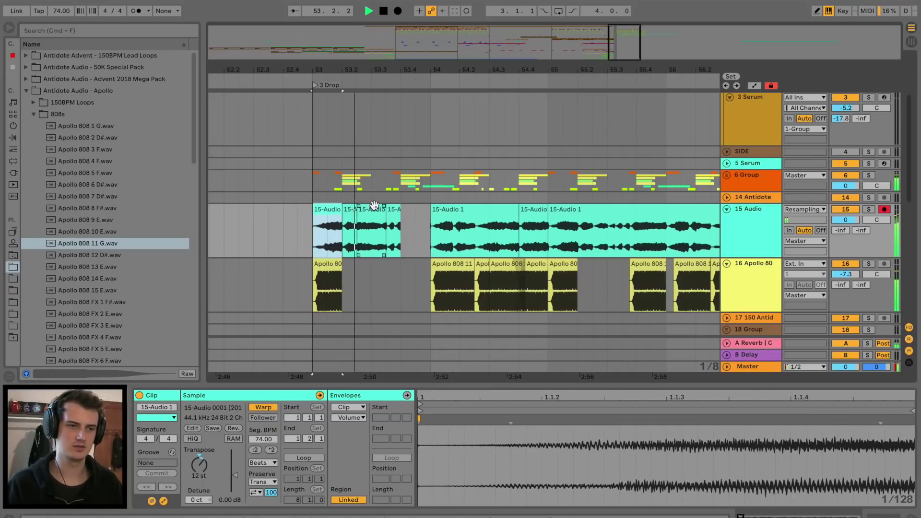
pyautogui.press('space')
pyautogui.press('space')
pyautogui.click(351, 214)
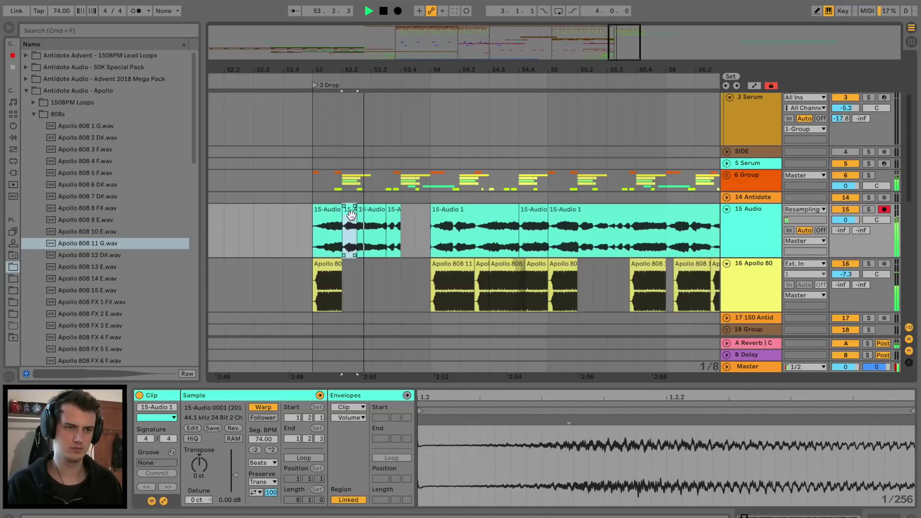
pyautogui.press('space')
pyautogui.press('space')
pyautogui.click(363, 213)
pyautogui.click(392, 213)
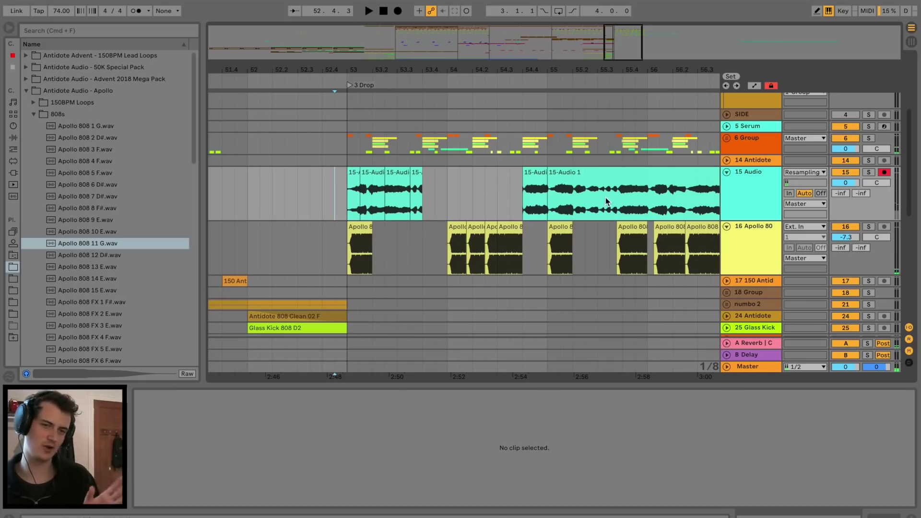
# Play the 3 Drop from bar 53 and delete the drum hits in the 6 Group between 53.2 and 53.3.
pyautogui.click(585, 183)
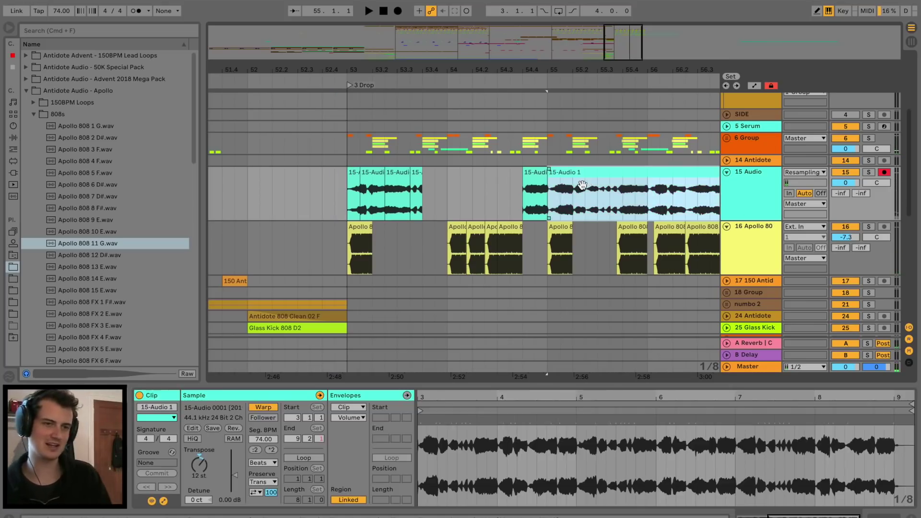
pyautogui.click(349, 207)
pyautogui.press('space')
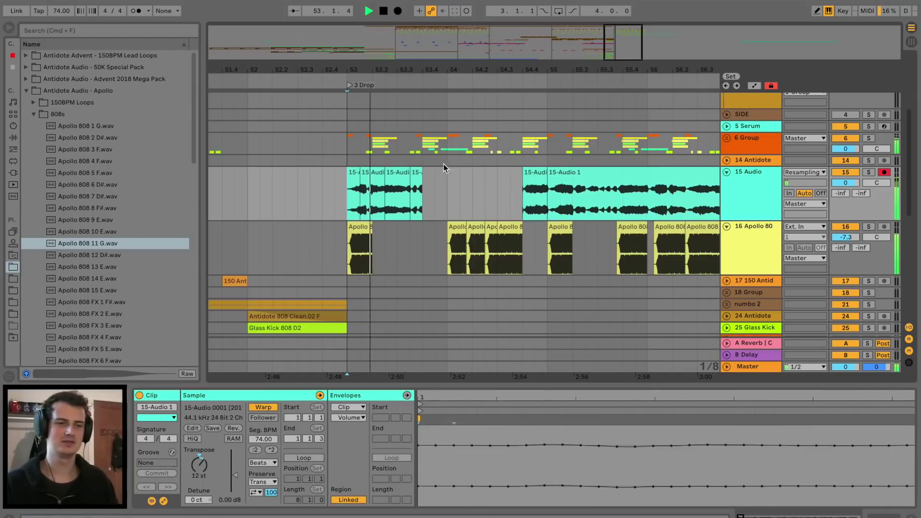
pyautogui.press('+')
pyautogui.click(335, 149)
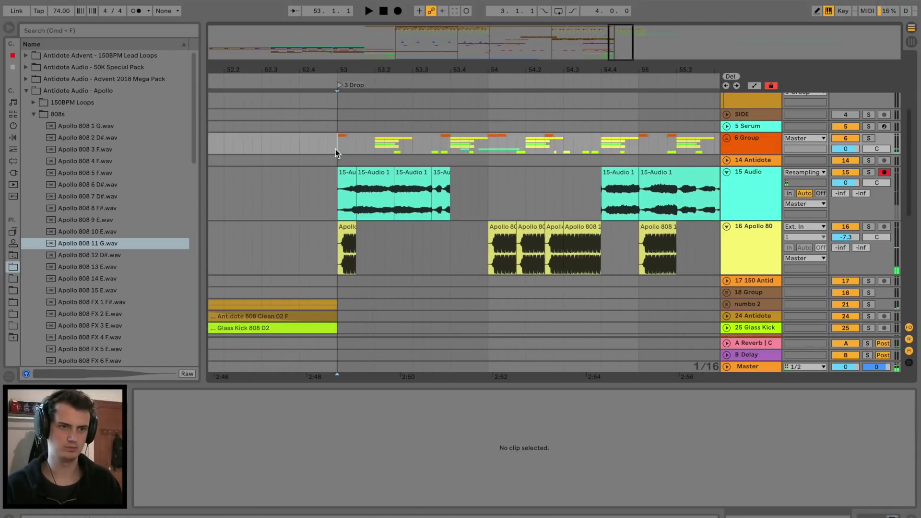
pyautogui.moveTo(375, 145); pyautogui.dragTo(417, 142)
pyautogui.press('space')
pyautogui.press('space')
pyautogui.press('Delete')
pyautogui.click(336, 151)
pyautogui.click(271, 148)
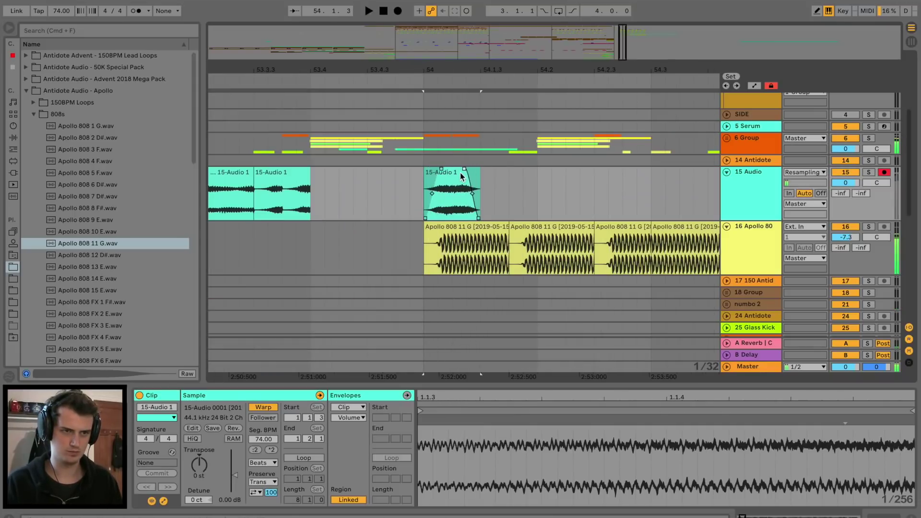
# Fill 15 Audio from bar 54 to 54.4 with duplicates of the short faded slice, transposing the last two slices to 12 st.
pyautogui.press('space')
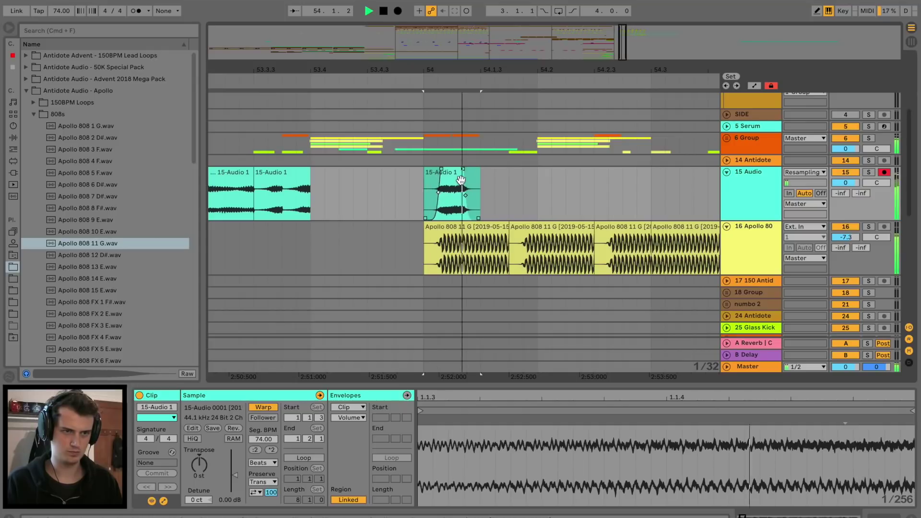
pyautogui.press('super+d')
pyautogui.press('super+d')
pyautogui.press('super+d')
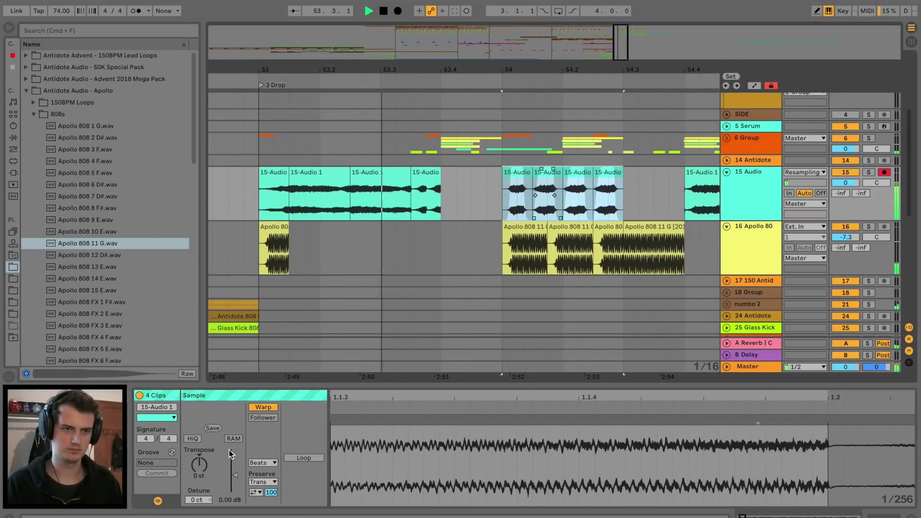
pyautogui.click(198, 466)
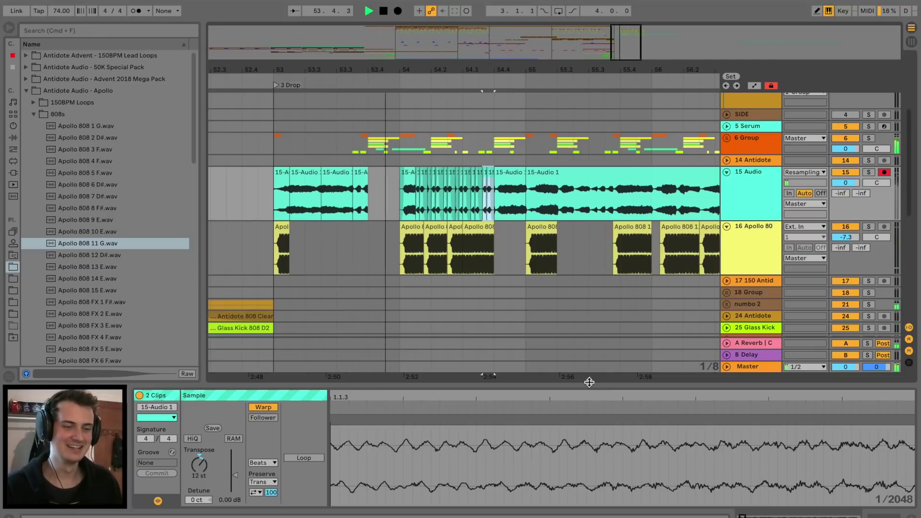
pyautogui.scroll(2, 408, 63)
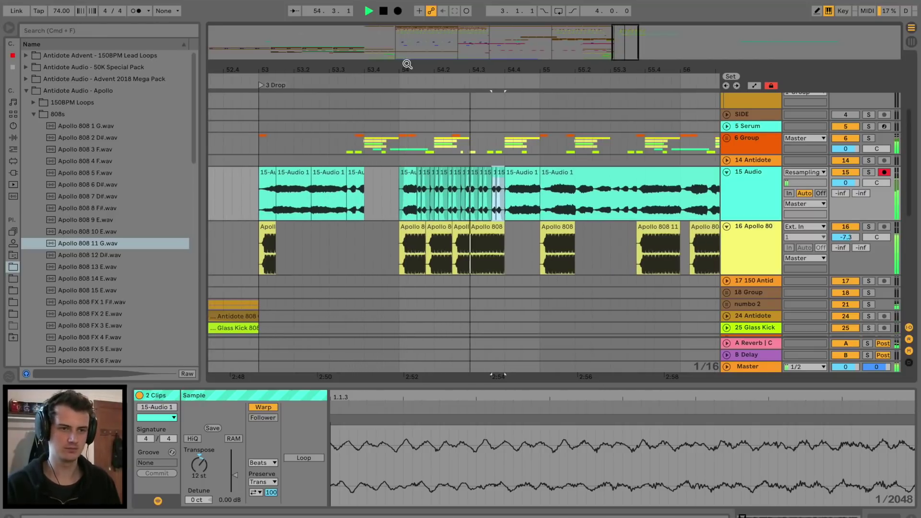
# Replay the stuttered passage from bar 54 and check how the 808 clips sit under it.
pyautogui.hscroll(-3, 392, 139)
pyautogui.press('space')
pyautogui.press('space')
pyautogui.click(547, 226)
pyautogui.click(499, 227)
pyautogui.press('space')
pyautogui.press('space')
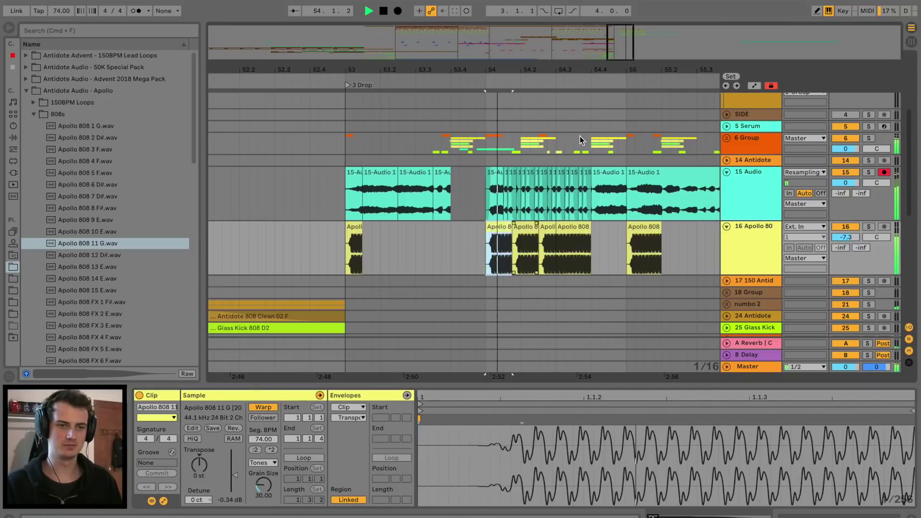
pyautogui.moveTo(563, 70); pyautogui.dragTo(565, 63)
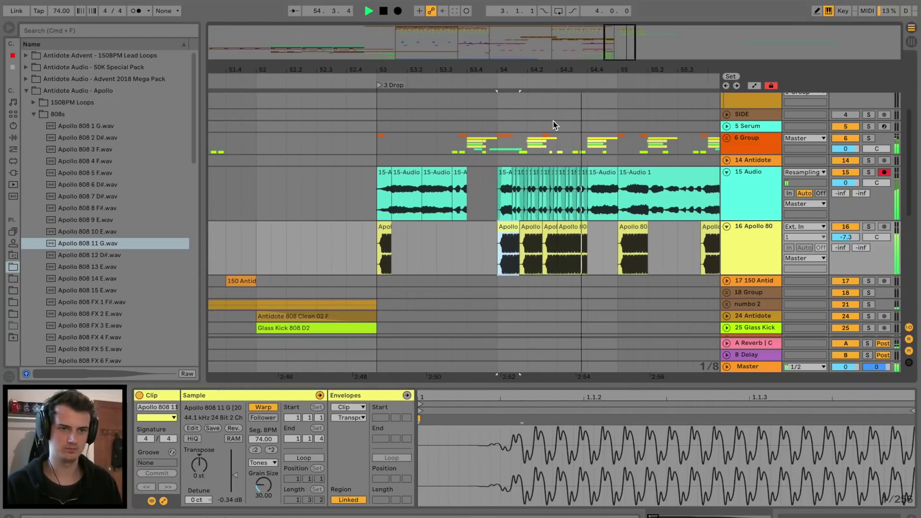
pyautogui.hscroll(3, 553, 123)
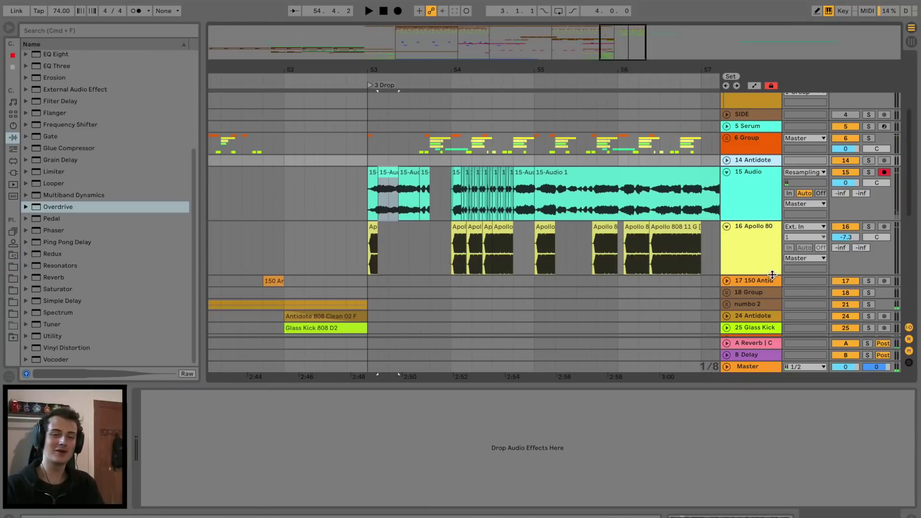
pyautogui.scroll(-5, 750, 282)
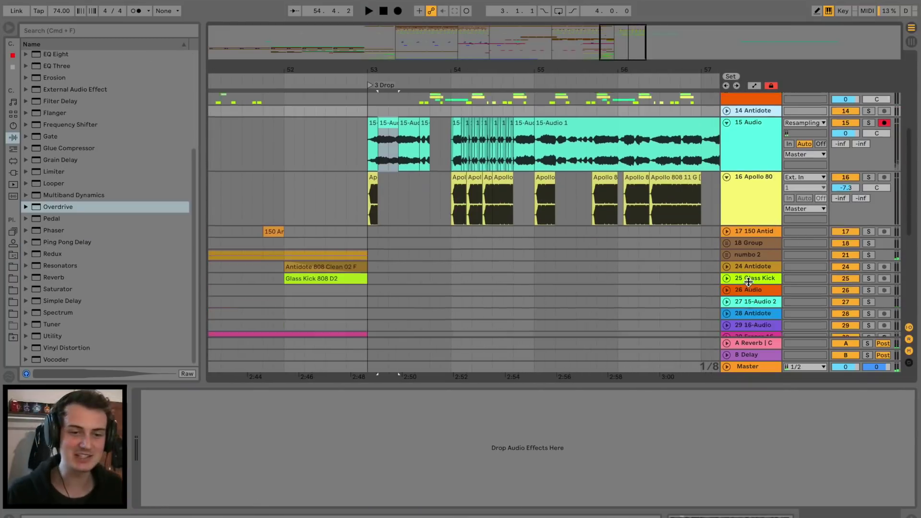
pyautogui.click(758, 240)
pyautogui.click(746, 190)
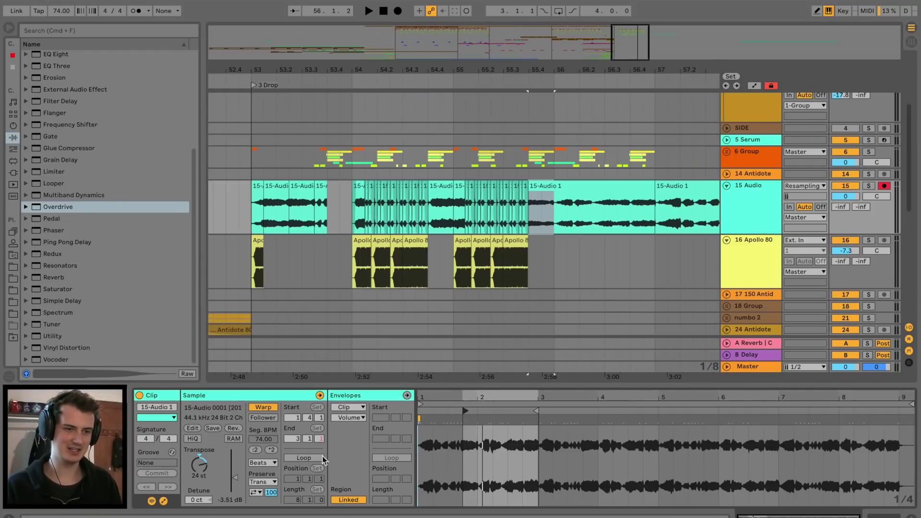
# Turn on looping for the 15 Audio clip at 55.4 and clear the track's audio between 56.2 and 57.
pyautogui.click(322, 457)
pyautogui.press('space')
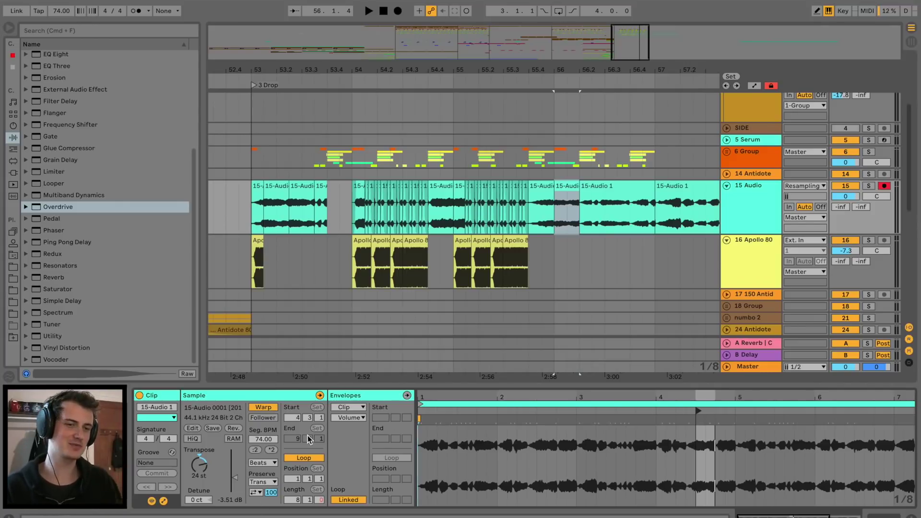
pyautogui.click(567, 192)
pyautogui.press('space')
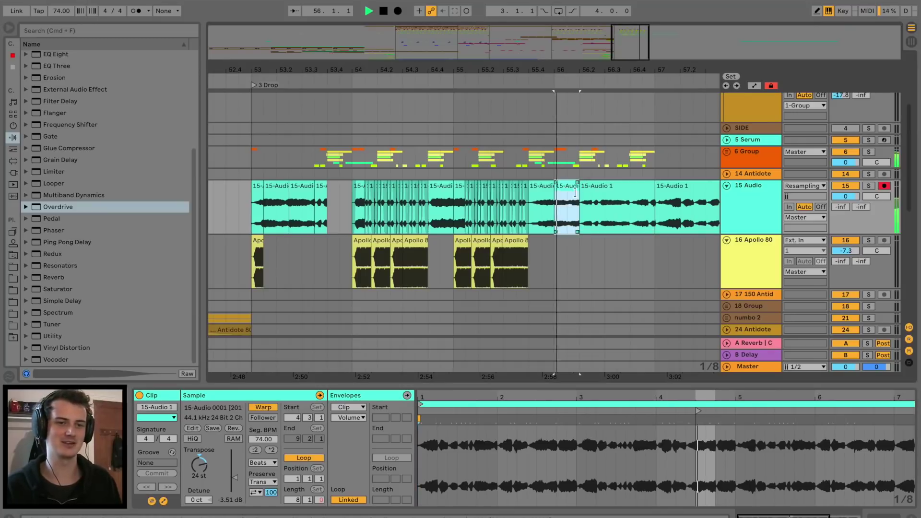
pyautogui.moveTo(580, 191); pyautogui.dragTo(604, 190)
pyautogui.press('super+z')
pyautogui.press('space')
pyautogui.press('space')
pyautogui.click(592, 213)
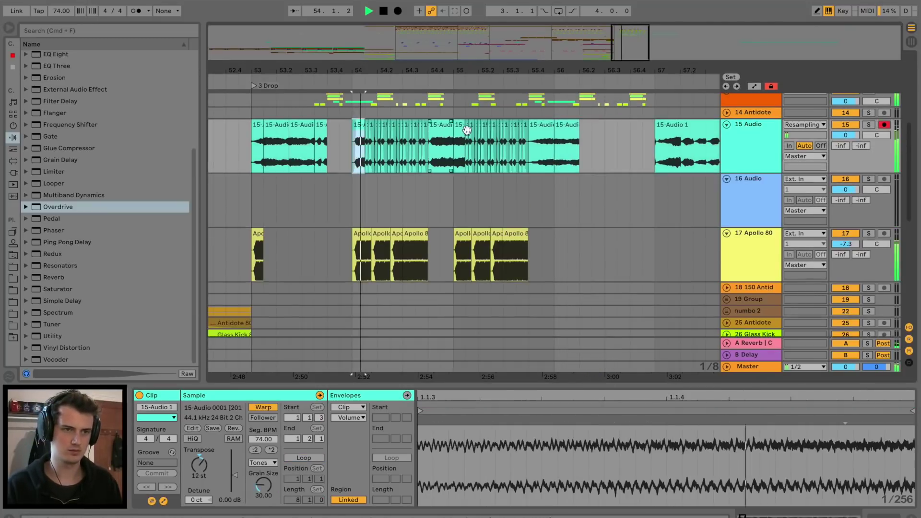
# Move the short stutter slices at 54 to 54.4 and 55 to 55.4 from 15 Audio onto the new audio track 16.
pyautogui.keyDown('shift'); pyautogui.click(543, 142); pyautogui.keyUp('shift')
pyautogui.moveTo(542, 140); pyautogui.dragTo(541, 194)
pyautogui.moveTo(438, 187); pyautogui.dragTo(442, 155)
pyautogui.moveTo(539, 187); pyautogui.dragTo(539, 133)
pyautogui.click(344, 205)
pyautogui.press('space')
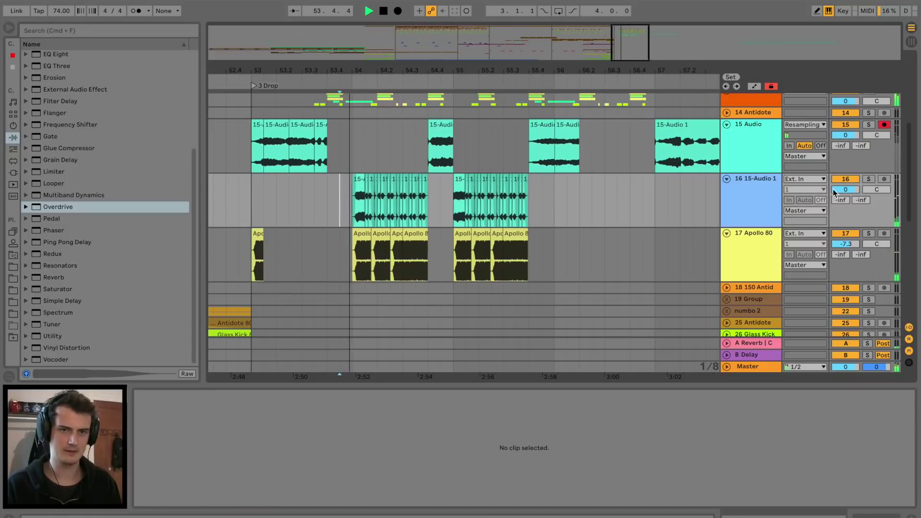
# Solo track 16 15-Audio 1 and copy the two sidechain Compressors from the 37 Serum track onto it.
pyautogui.click(869, 179)
pyautogui.doubleClick(757, 243)
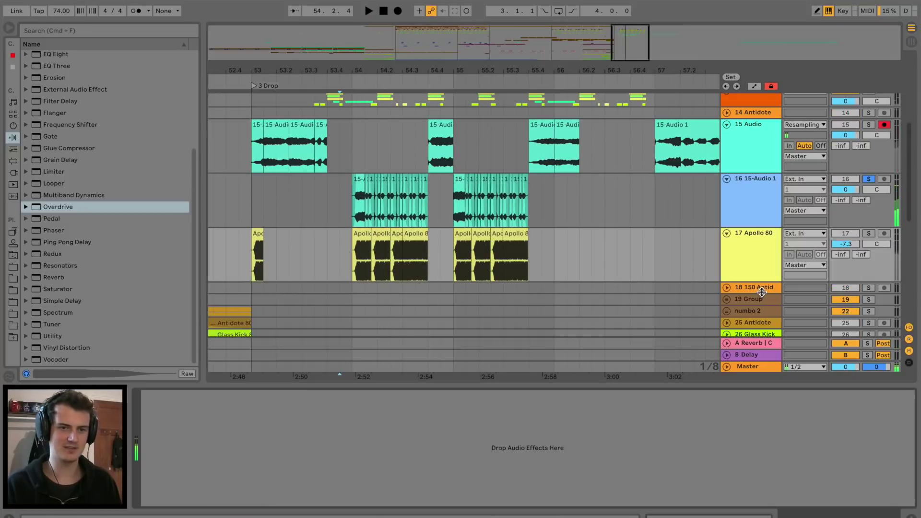
pyautogui.scroll(-5, 763, 287)
pyautogui.click(756, 270)
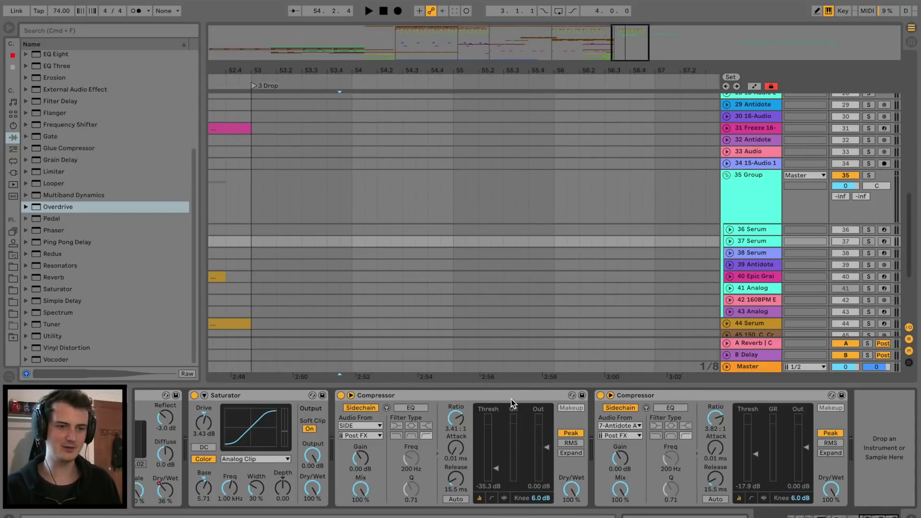
pyautogui.scroll(13, 453, 139)
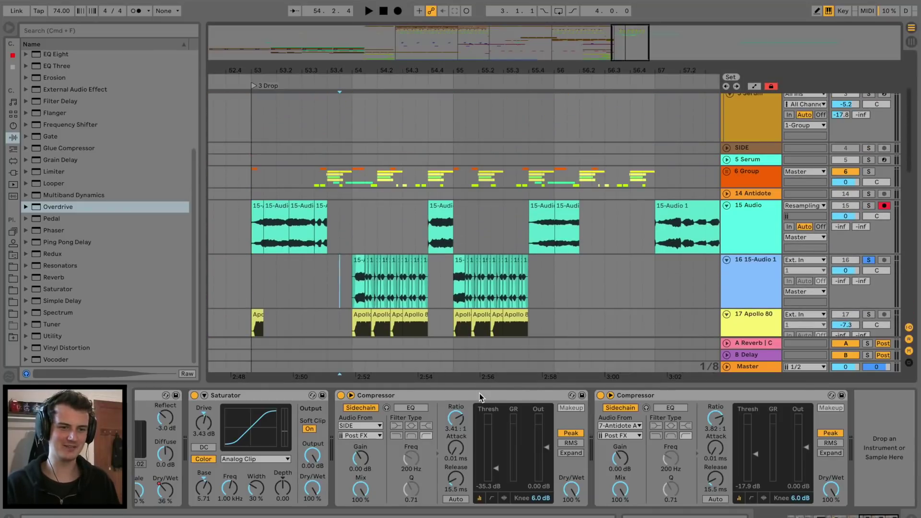
pyautogui.click(479, 392)
pyautogui.keyDown('shift'); pyautogui.click(669, 396); pyautogui.keyUp('shift')
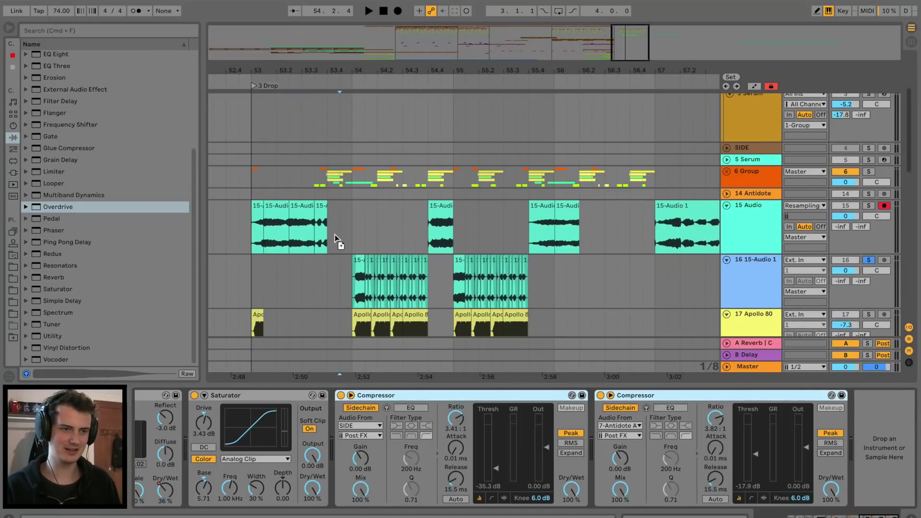
pyautogui.click(249, 225)
pyautogui.press('super+v')
pyautogui.press('space')
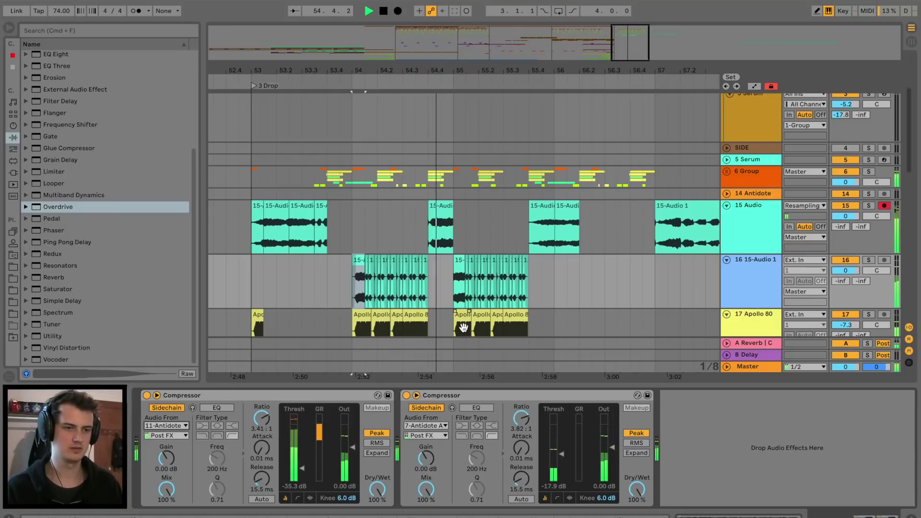
# Add the Flatline preset and an Overdrive with 20 % Dry/Wet ahead of the Compressors on track 16.
pyautogui.click(315, 283)
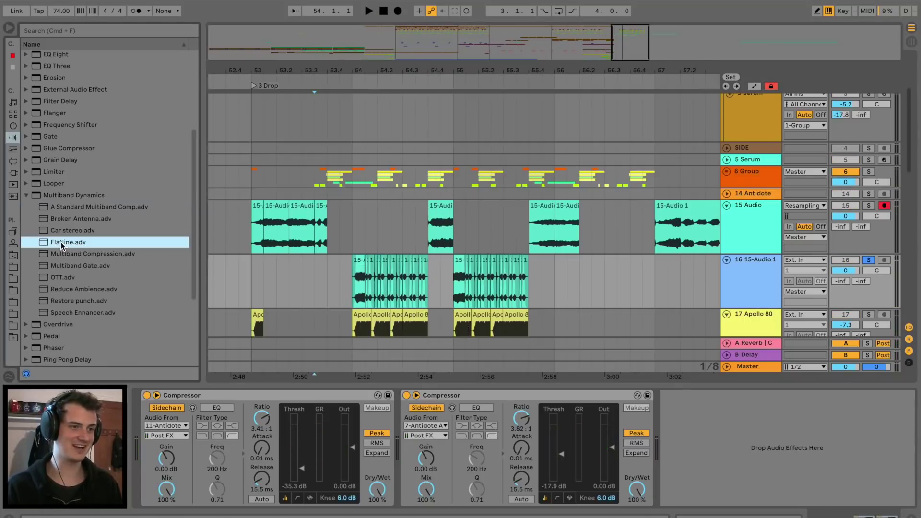
pyautogui.moveTo(62, 246); pyautogui.dragTo(155, 457)
pyautogui.press('space')
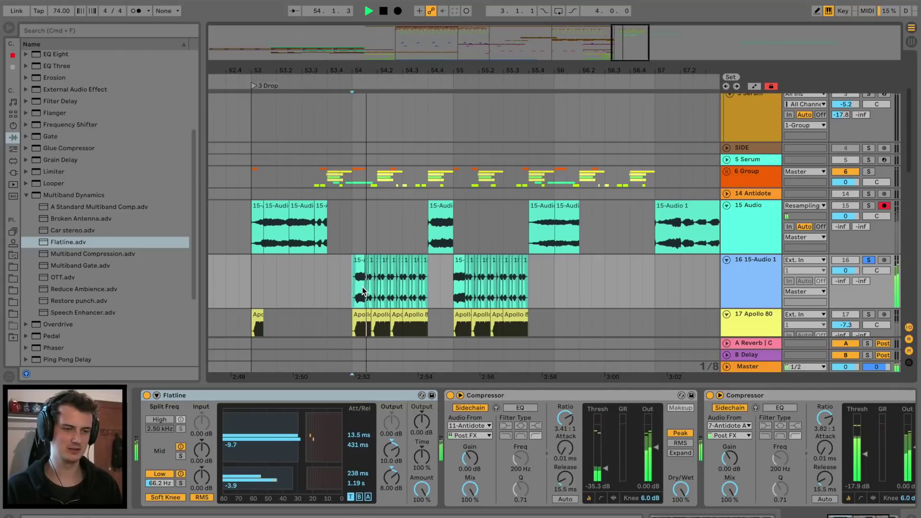
pyautogui.click(27, 196)
pyautogui.moveTo(58, 207); pyautogui.dragTo(176, 433)
pyautogui.press('space')
pyautogui.press('space')
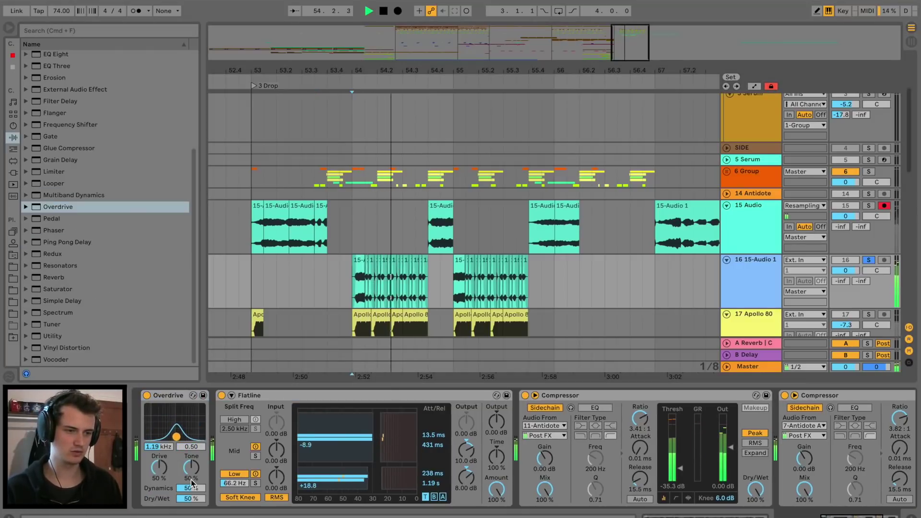
# Insert a Reverb with 25 % Dry/Wet after the Overdrive and add the OTT preset before Flatline.
pyautogui.moveTo(64, 279); pyautogui.dragTo(230, 422)
pyautogui.moveTo(509, 491); pyautogui.dragTo(492, 490)
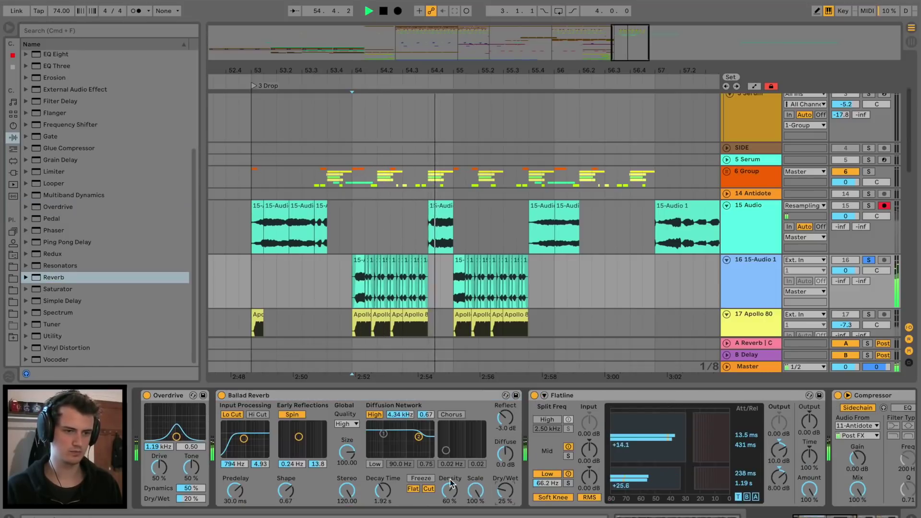
pyautogui.click(33, 197)
pyautogui.moveTo(60, 273); pyautogui.dragTo(525, 423)
pyautogui.press('space')
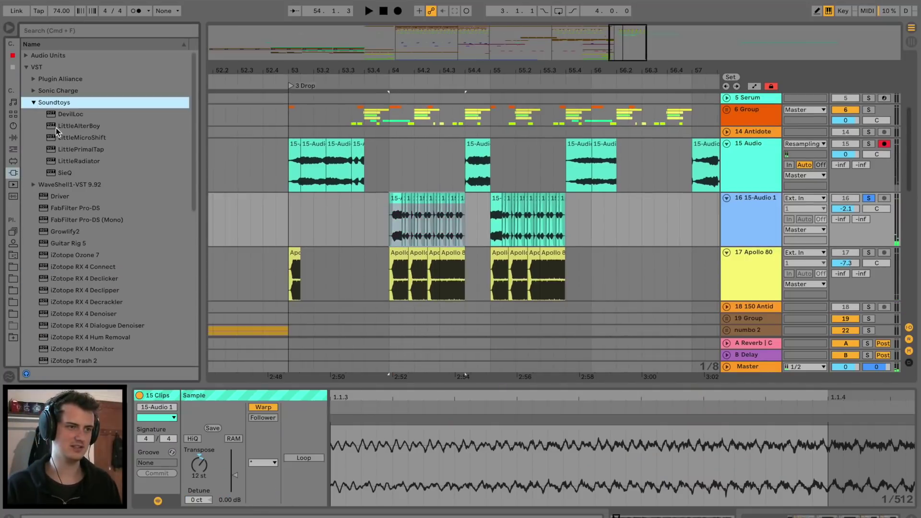
# Load LittleAlterBoy on track 16, adjust its Mix and place it before the two Compressors, then unsolo the track.
pyautogui.press('Down')
pyautogui.press('Down')
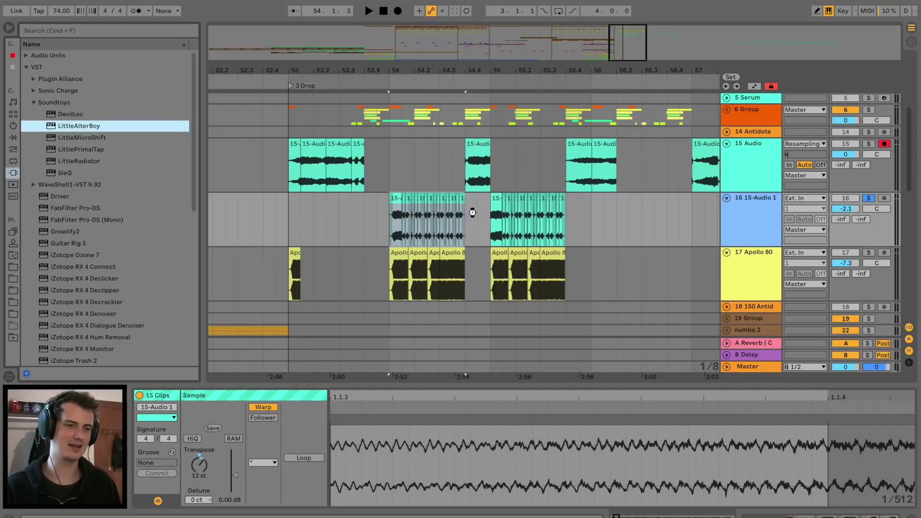
pyautogui.press('Return')
pyautogui.press('space')
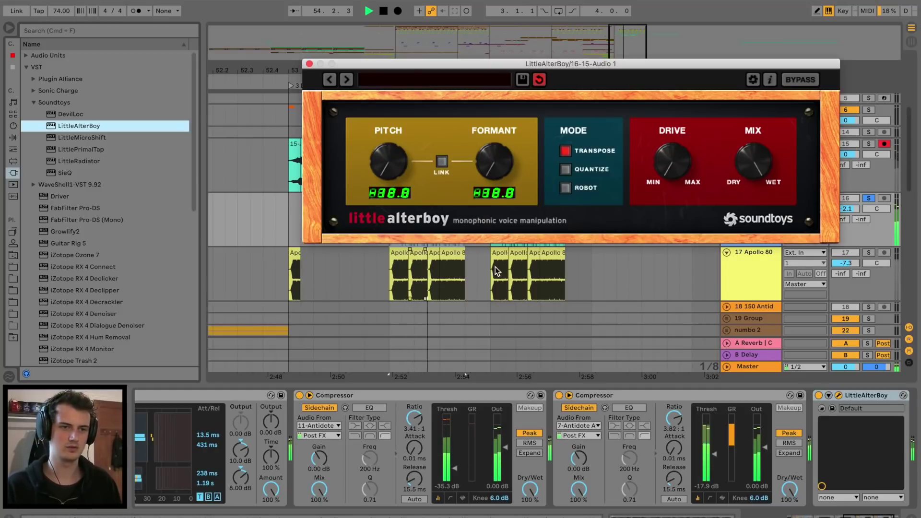
pyautogui.moveTo(742, 205); pyautogui.dragTo(745, 244)
pyautogui.moveTo(862, 395); pyautogui.dragTo(375, 425)
pyautogui.click(869, 198)
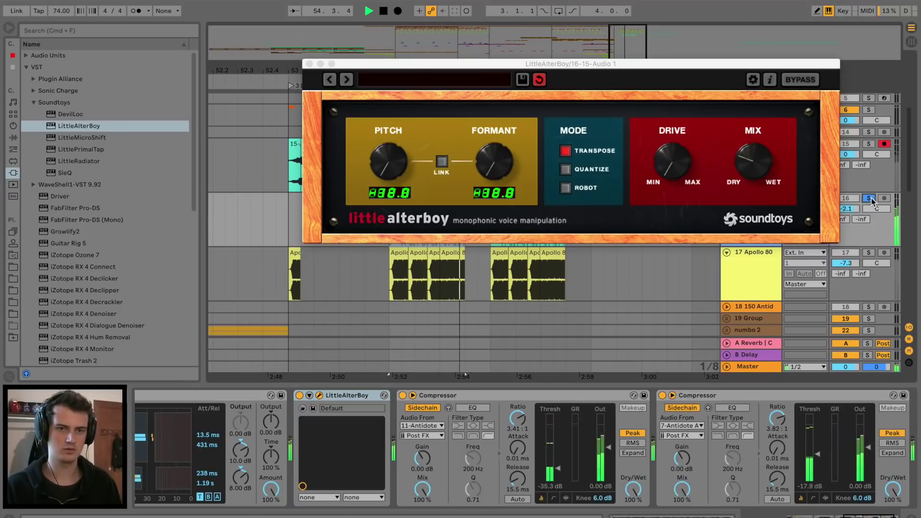
pyautogui.click(769, 156)
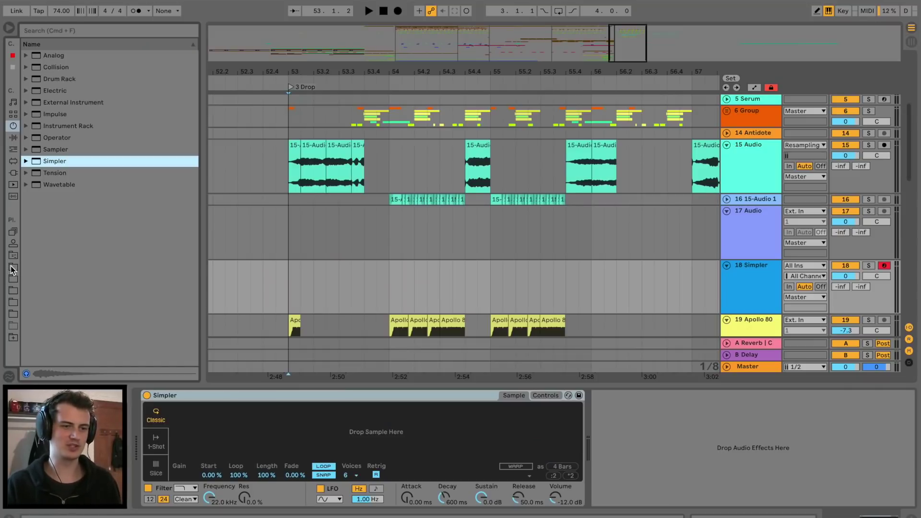
# Load Apollo Hihat Closed 3.wav into the Simpler on track 18.
pyautogui.click(13, 269)
pyautogui.click(123, 235)
pyautogui.moveTo(328, 431); pyautogui.dragTo(328, 431)
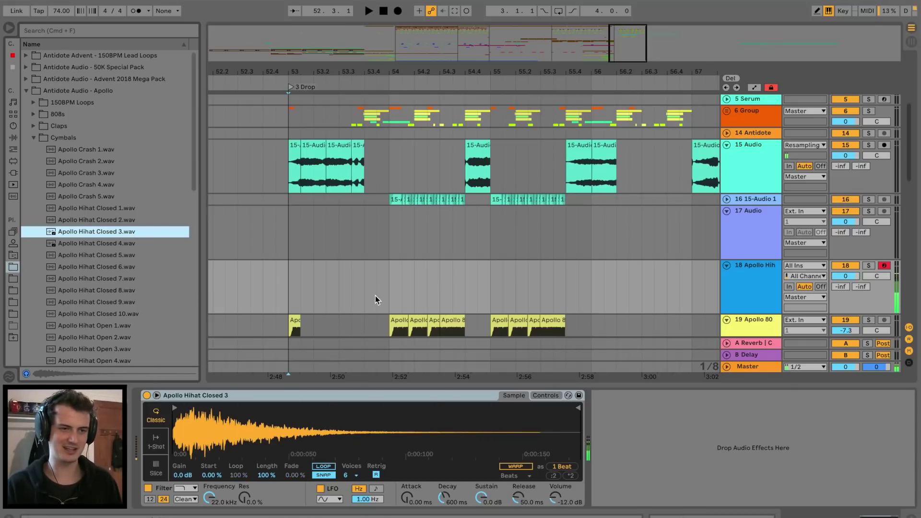
# Record a hi-hat part on track 18 from 52.3 into the fourth beat of bar 54.
pyautogui.click(389, 284)
pyautogui.press('+')
pyautogui.press('+')
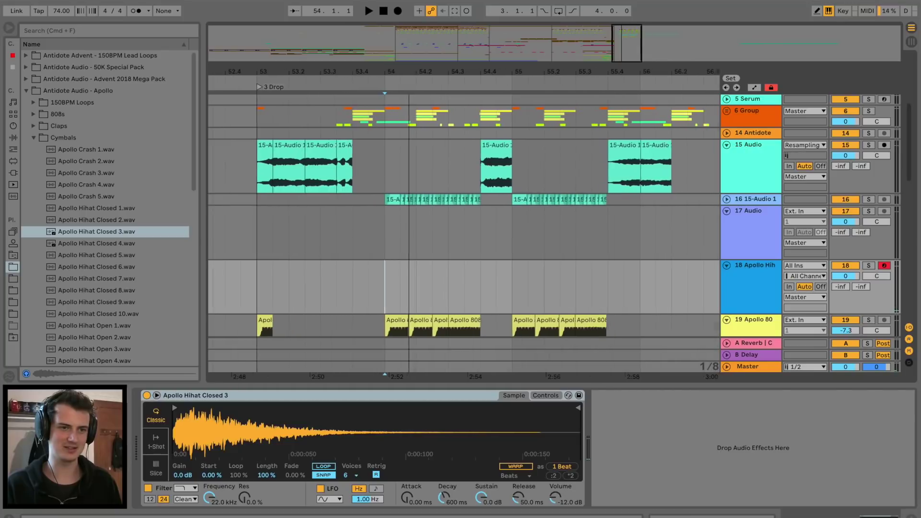
pyautogui.click(246, 269)
pyautogui.press('space')
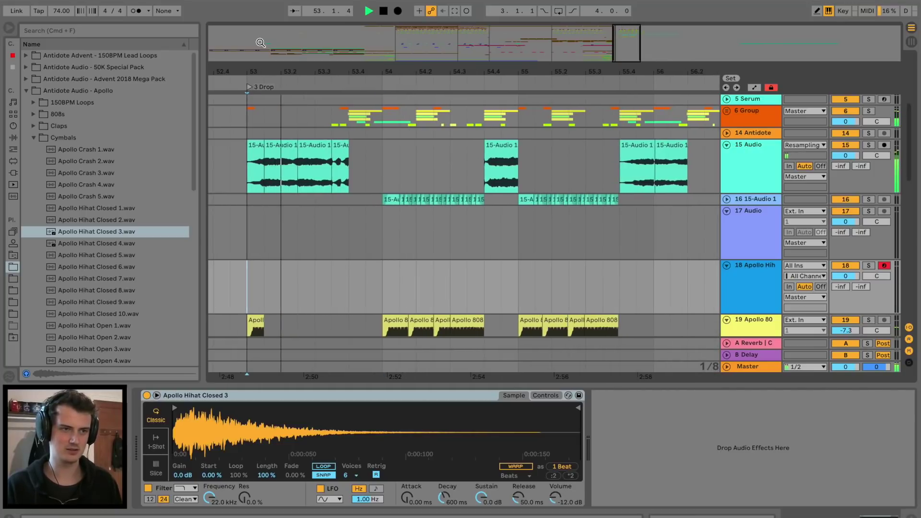
pyautogui.click(231, 267)
pyautogui.press('space')
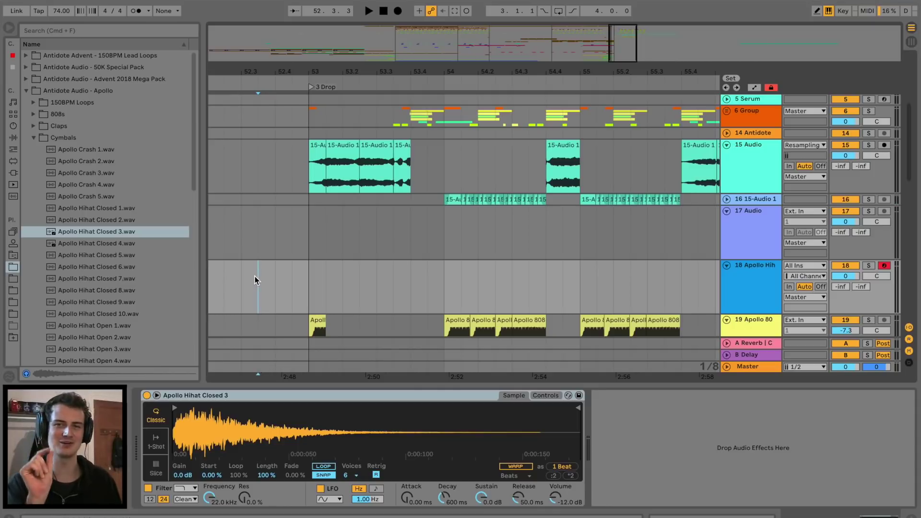
pyautogui.click(397, 12)
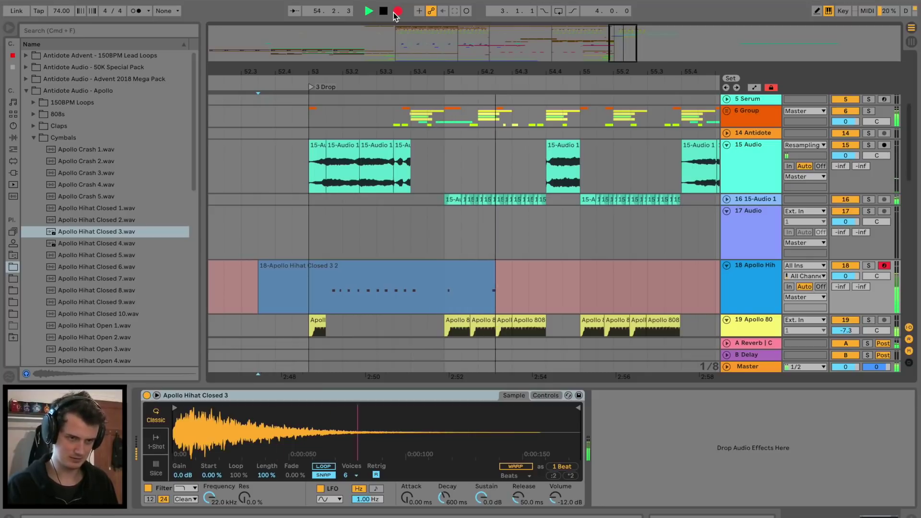
pyautogui.press('space')
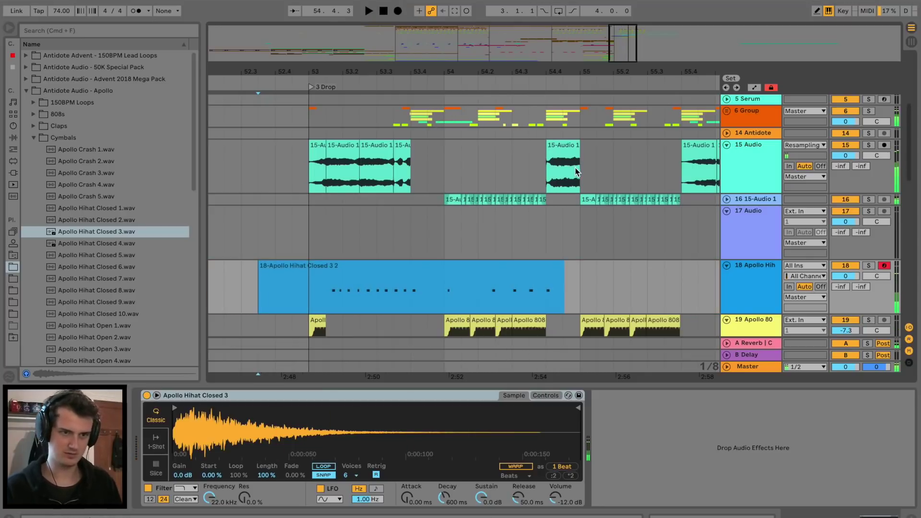
# Duplicate the first beat of the bar 54 hi-hats three times to fill the bar.
pyautogui.moveTo(508, 295); pyautogui.dragTo(463, 273)
pyautogui.press('super+d')
pyautogui.press('super+d')
pyautogui.press('super+d')
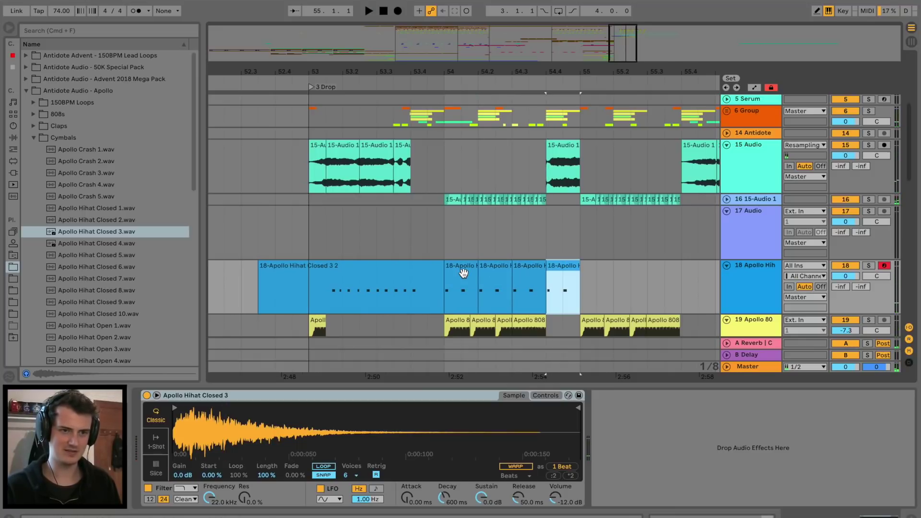
# Rearrange the recorded hi-hat notes of bar 53 into groups of three evenly spaced sixteenth notes.
pyautogui.doubleClick(330, 290)
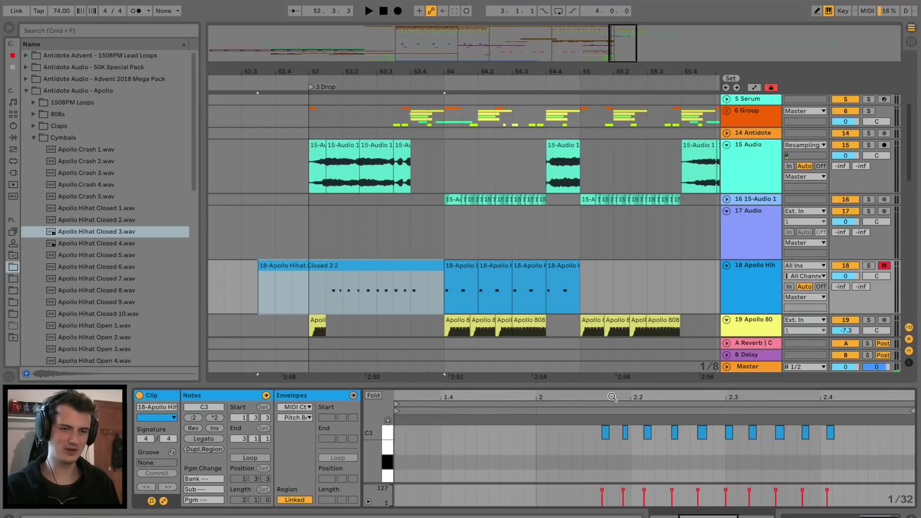
pyautogui.moveTo(657, 386); pyautogui.dragTo(656, 298)
pyautogui.hscroll(2, 664, 403)
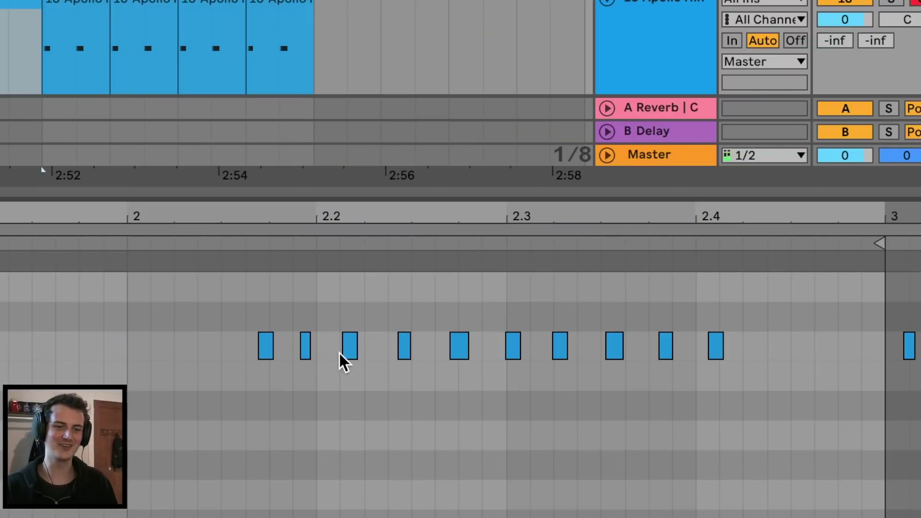
pyautogui.moveTo(318, 324); pyautogui.dragTo(261, 362)
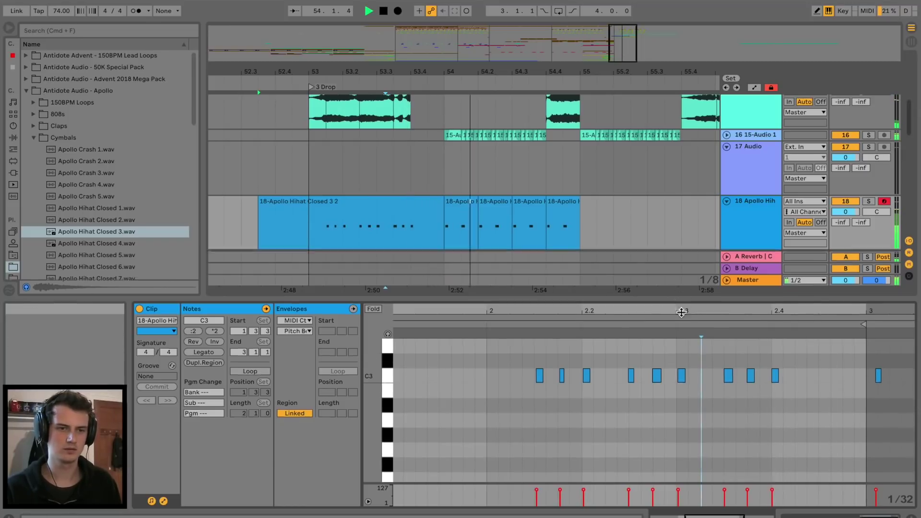
pyautogui.moveTo(682, 300); pyautogui.dragTo(683, 388)
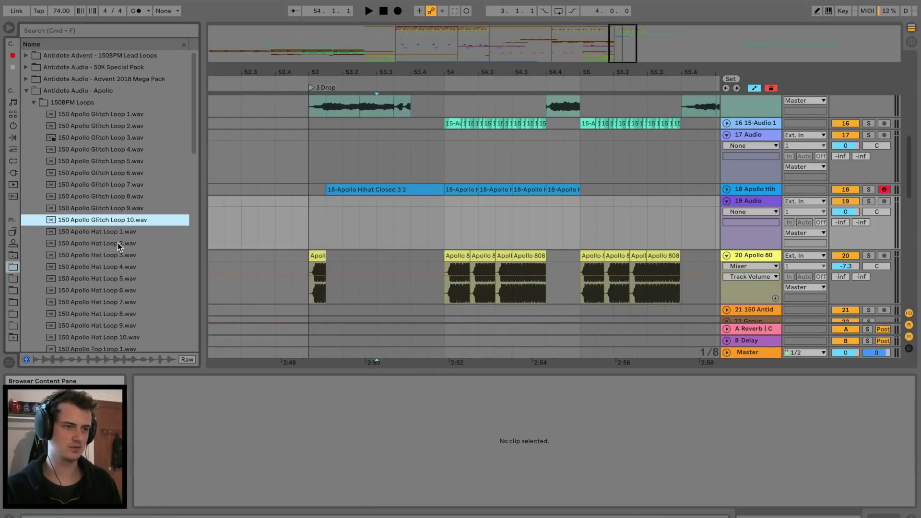
# Audition the Apollo glitch loops and place 150 Apollo Glitch Loop 8.wav at bar 53 on track 19.
pyautogui.click(118, 244)
pyautogui.click(130, 209)
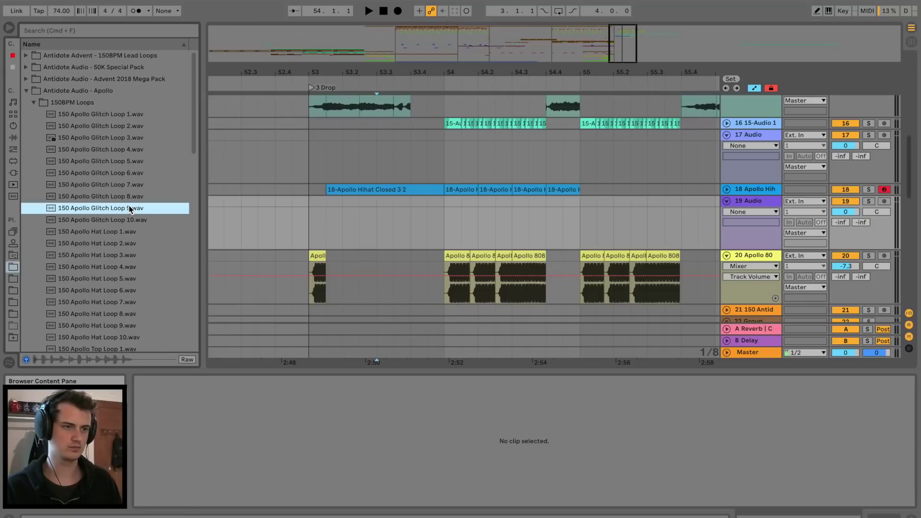
pyautogui.click(118, 197)
pyautogui.moveTo(118, 198); pyautogui.dragTo(317, 211)
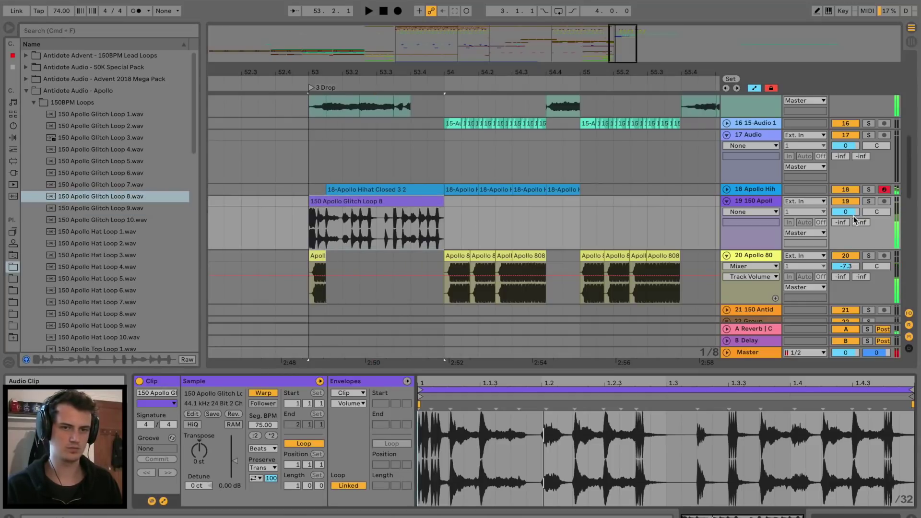
# Lower track 19's volume to -11.9 dB and transpose the glitch loop to -9 semitones.
pyautogui.moveTo(855, 217); pyautogui.dragTo(855, 230)
pyautogui.moveTo(199, 453); pyautogui.dragTo(199, 473)
pyautogui.press('space')
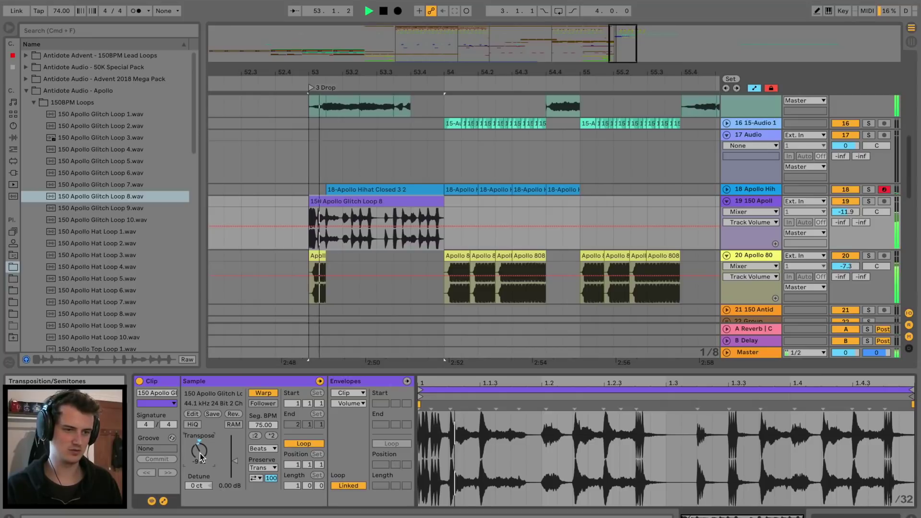
# Trim the glitch loop to the last beat of bar 53 and set track 19's volume to -12.1 dB.
pyautogui.moveTo(310, 201); pyautogui.dragTo(410, 203)
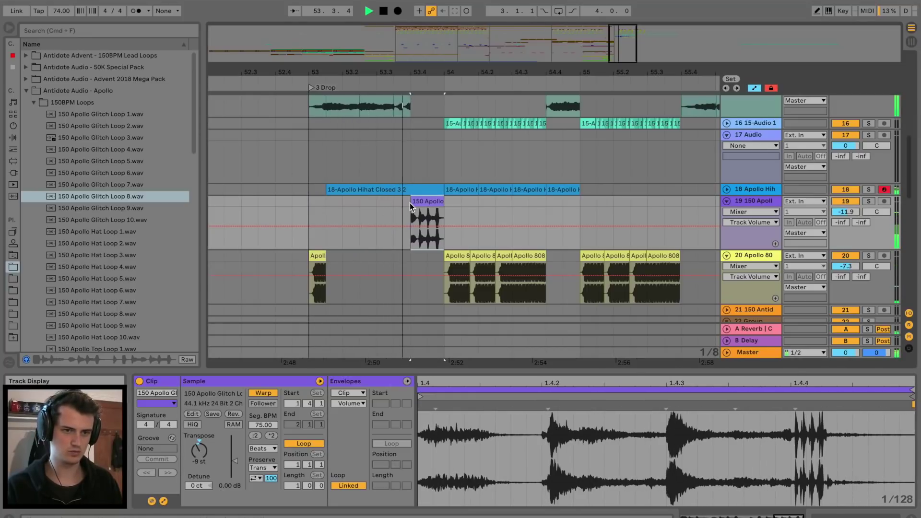
pyautogui.moveTo(846, 214); pyautogui.dragTo(845, 216)
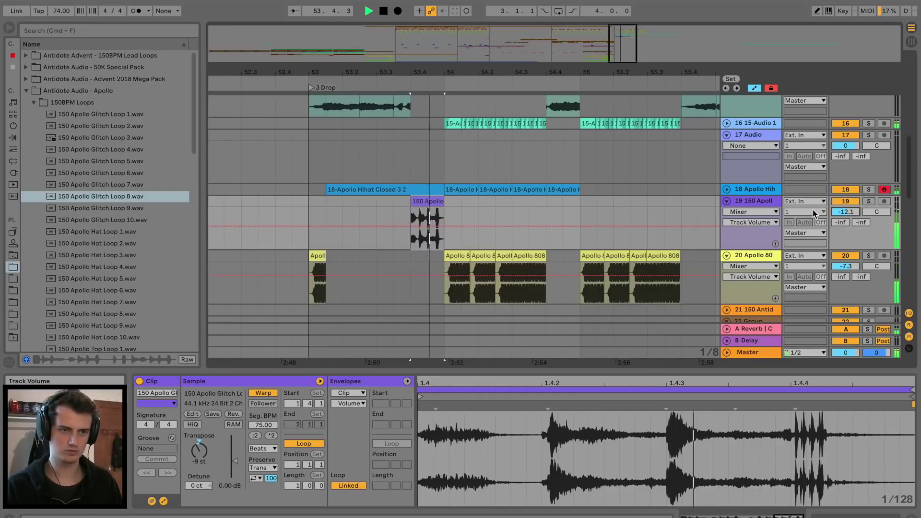
# Unfold the hi-hat track, remove its first half beat in bar 54 and play the change back.
pyautogui.click(453, 189)
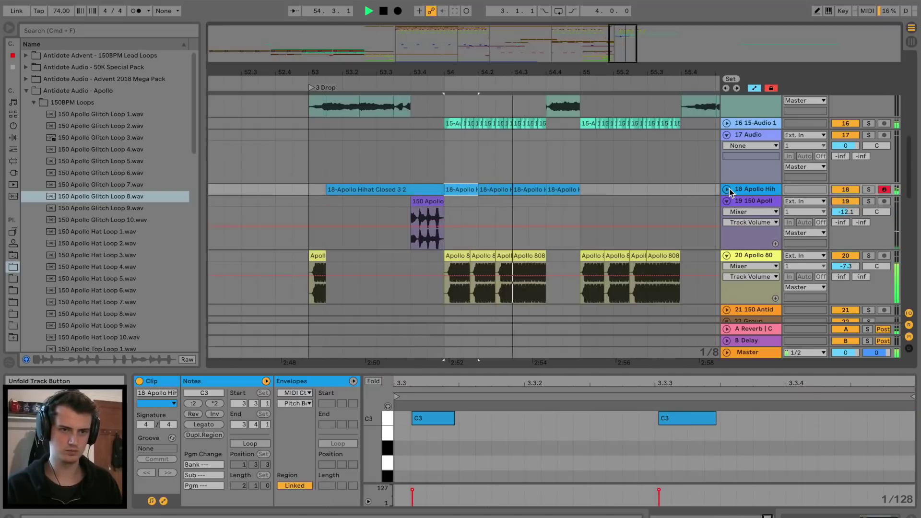
pyautogui.click(728, 189)
pyautogui.press('space')
pyautogui.press('space')
pyautogui.moveTo(445, 191); pyautogui.dragTo(457, 193)
pyautogui.click(448, 193)
pyautogui.press('space')
pyautogui.press('space')
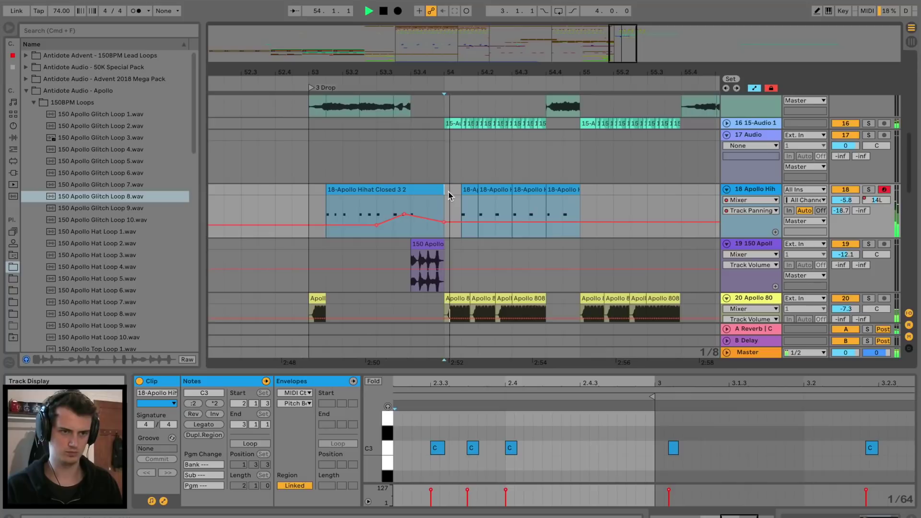
pyautogui.click(571, 190)
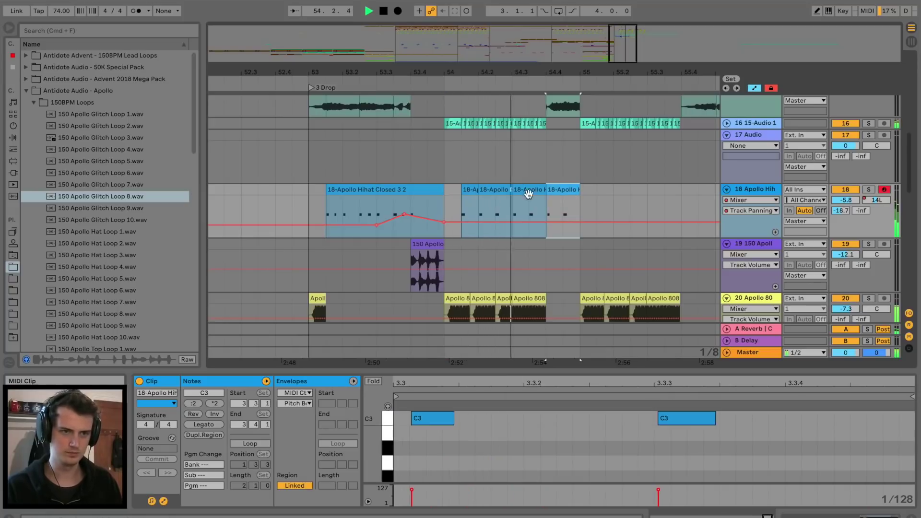
pyautogui.click(448, 195)
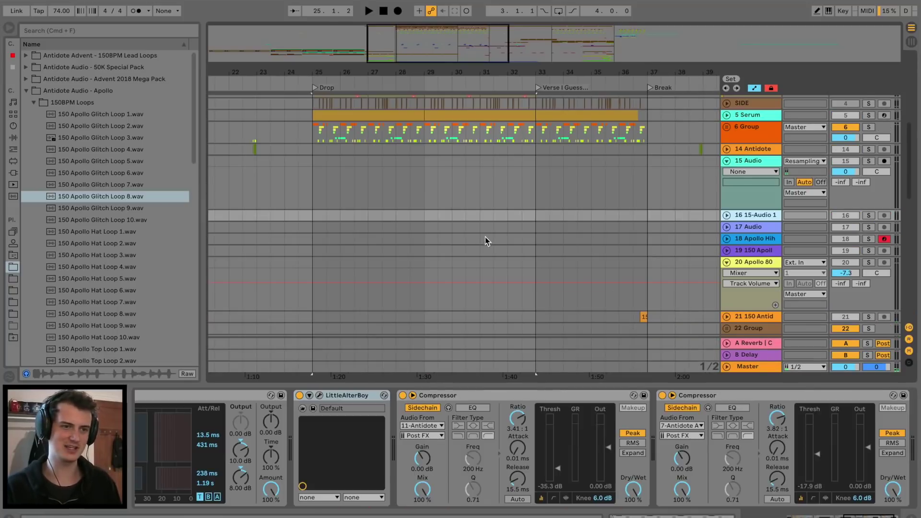
# Insert a new audio track below track 16 and set its input to Resampling.
pyautogui.click(486, 237)
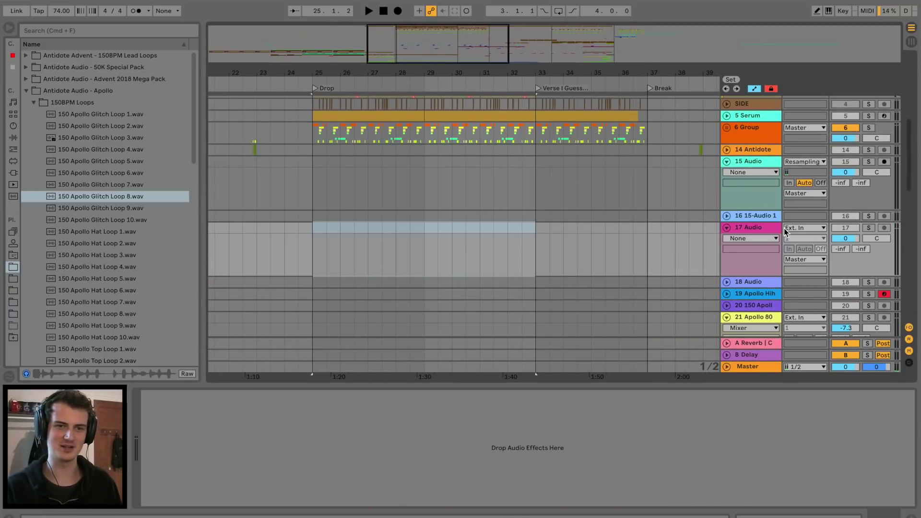
pyautogui.click(800, 229)
pyautogui.click(815, 269)
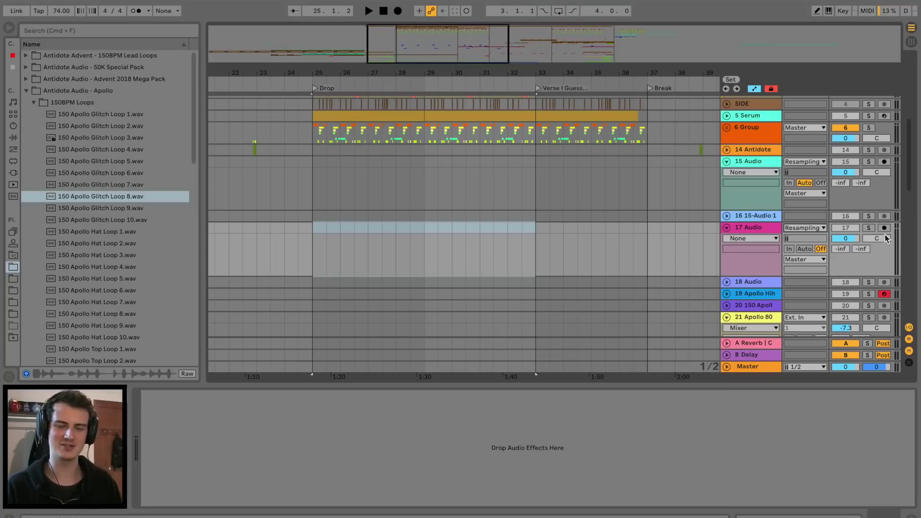
# Arm track 17 and record about three beats of resampled audio from the Drop at bar 25.
pyautogui.scroll(5, 314, 229)
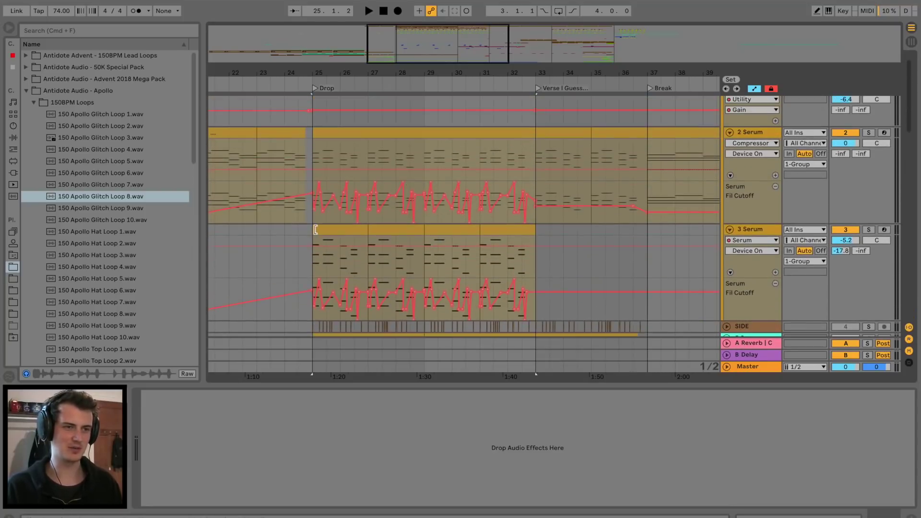
pyautogui.scroll(-5, 315, 230)
pyautogui.click(319, 182)
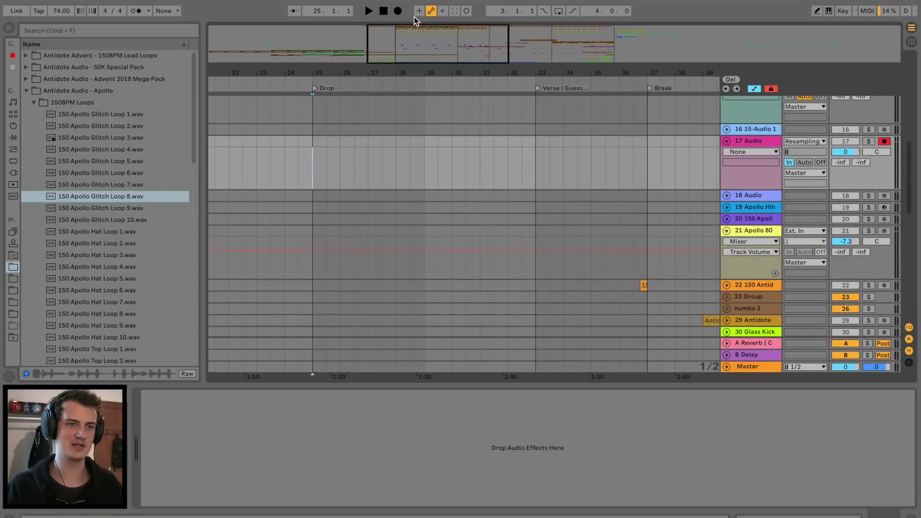
pyautogui.click(397, 12)
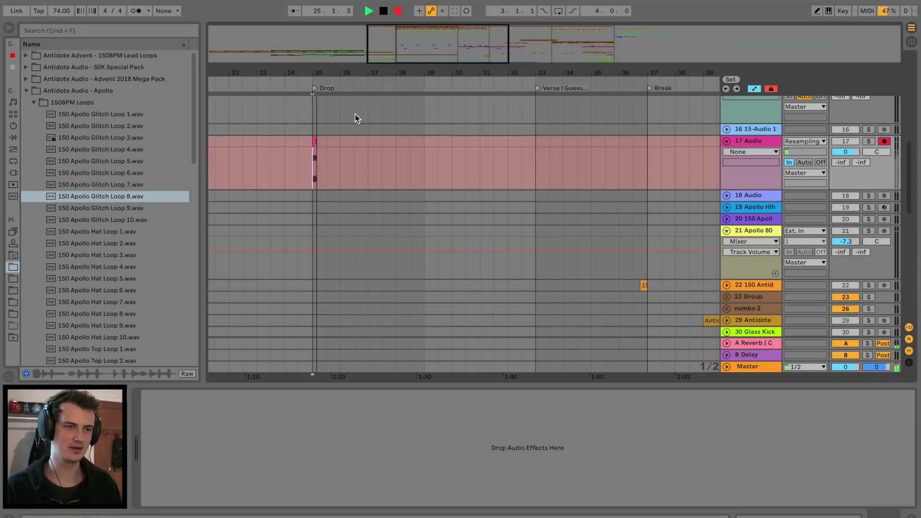
pyautogui.scroll(5, 325, 165)
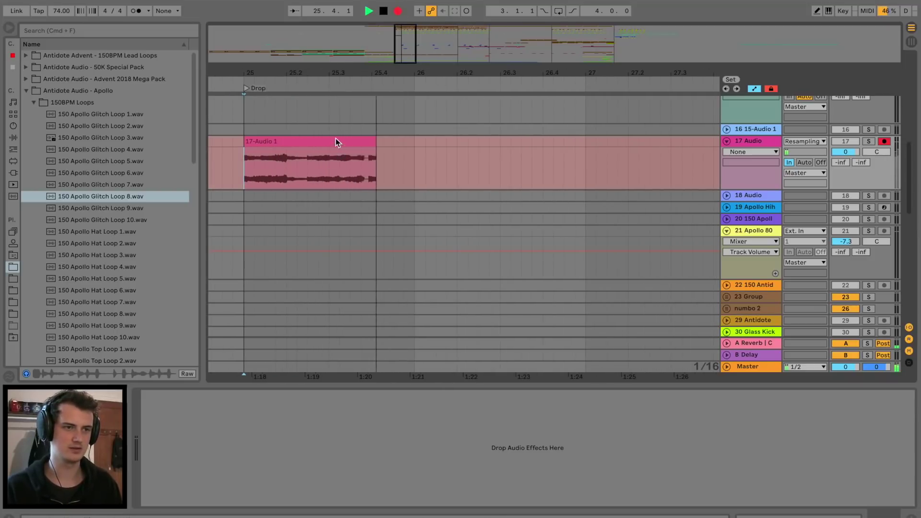
pyautogui.press('space')
pyautogui.scroll(10, 333, 136)
pyautogui.click(758, 157)
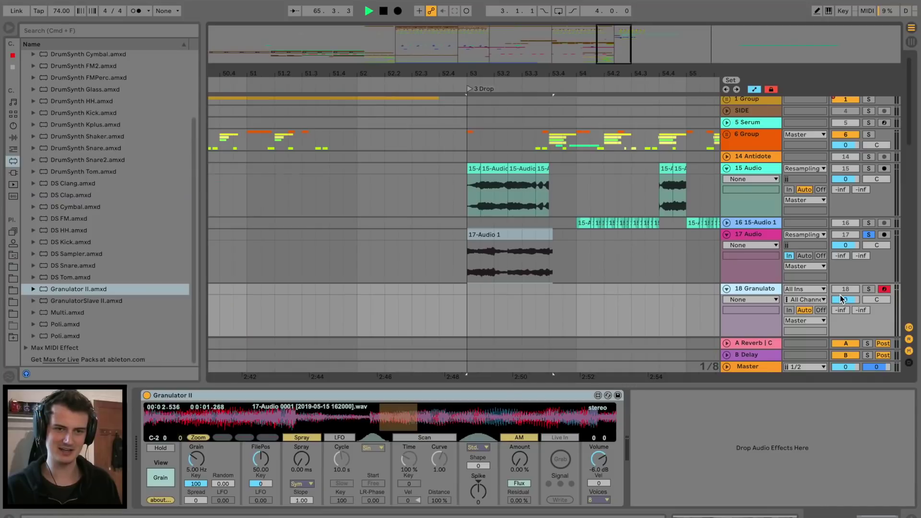
# Solo the Granulator II track and move the file position in the 17-Audio sample to 21.17.
pyautogui.click(869, 289)
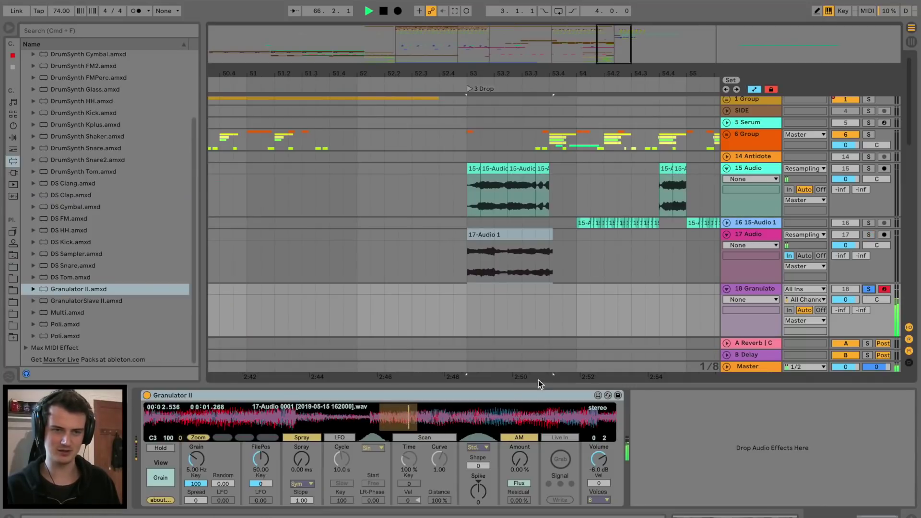
pyautogui.moveTo(339, 421); pyautogui.dragTo(146, 413)
pyautogui.click(468, 293)
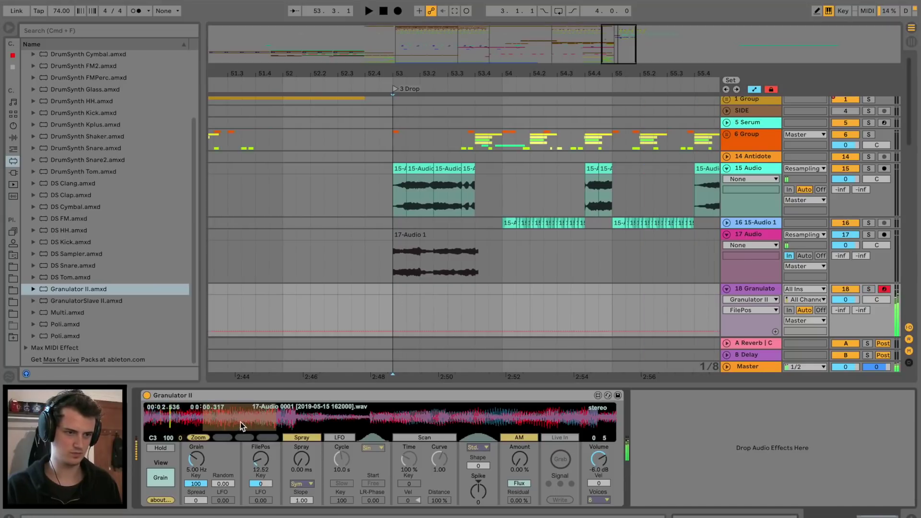
pyautogui.moveTo(241, 424)
pyautogui.mouseDown()
pyautogui.moveTo(479, 416)
pyautogui.moveTo(290, 414)
pyautogui.mouseUp()
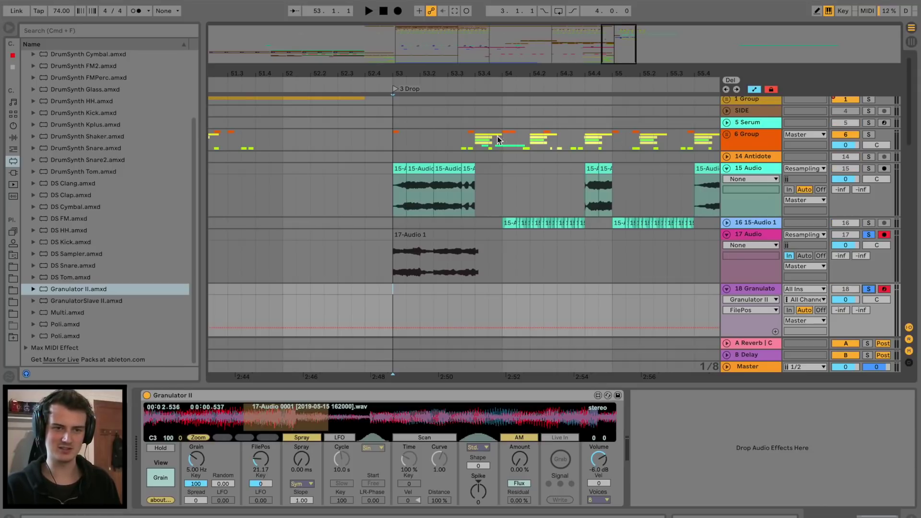
# Record Granulator II onto track 17 from bar 53 while playing notes and moving through its waveform.
pyautogui.click(399, 12)
pyautogui.moveTo(262, 416)
pyautogui.mouseDown()
pyautogui.moveTo(173, 415)
pyautogui.moveTo(317, 421)
pyautogui.moveTo(201, 462)
pyautogui.moveTo(202, 477)
pyautogui.moveTo(202, 435)
pyautogui.moveTo(201, 481)
pyautogui.moveTo(202, 460)
pyautogui.mouseUp()
pyautogui.press('a')
pyautogui.press('a')
pyautogui.press('a')
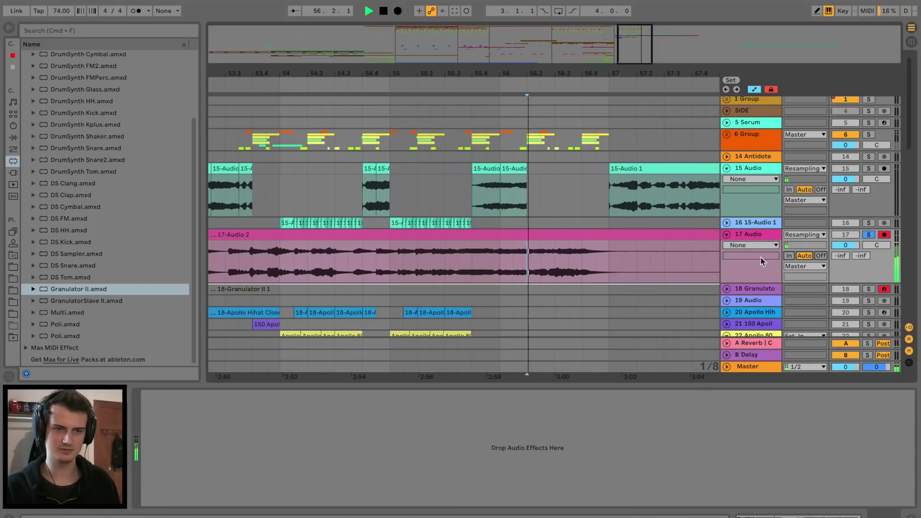
# Cut the granular recording on track 17 down to a short clip and place a half-beat slice at bar 53 on track 15.
pyautogui.moveTo(527, 259)
pyautogui.mouseDown()
pyautogui.moveTo(559, 255)
pyautogui.moveTo(582, 230)
pyautogui.moveTo(222, 254)
pyautogui.mouseUp()
pyautogui.hscroll(-3, 575, 237)
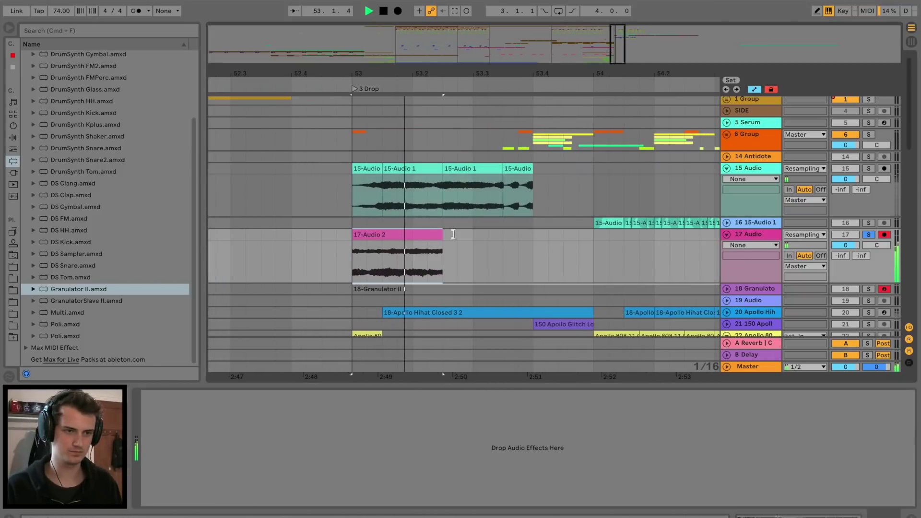
pyautogui.moveTo(442, 235); pyautogui.dragTo(474, 234)
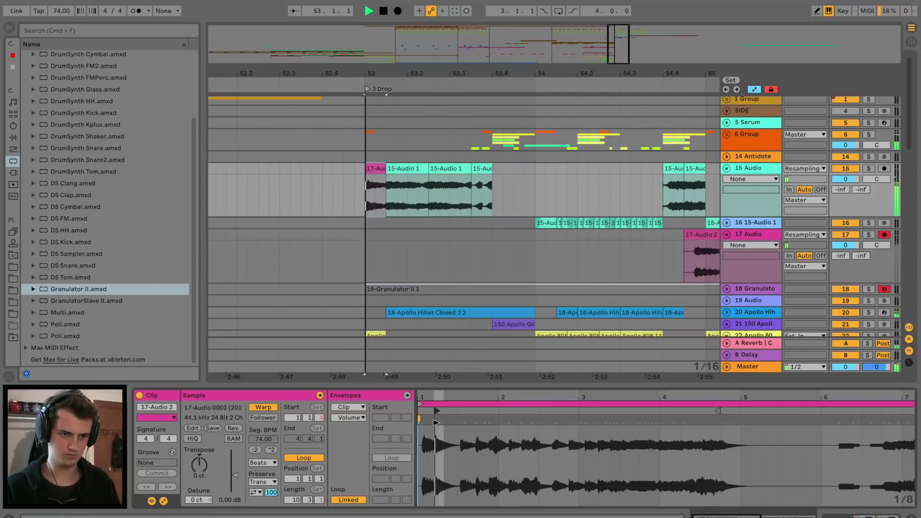
# Shift the sample start of the granular slice at bar 53 to 1.4.2 and play it in context.
pyautogui.moveTo(436, 423)
pyautogui.mouseDown()
pyautogui.moveTo(497, 424)
pyautogui.moveTo(484, 425)
pyautogui.mouseUp()
pyautogui.press('space')
pyautogui.press('space')
pyautogui.press('space')
pyautogui.press('space')
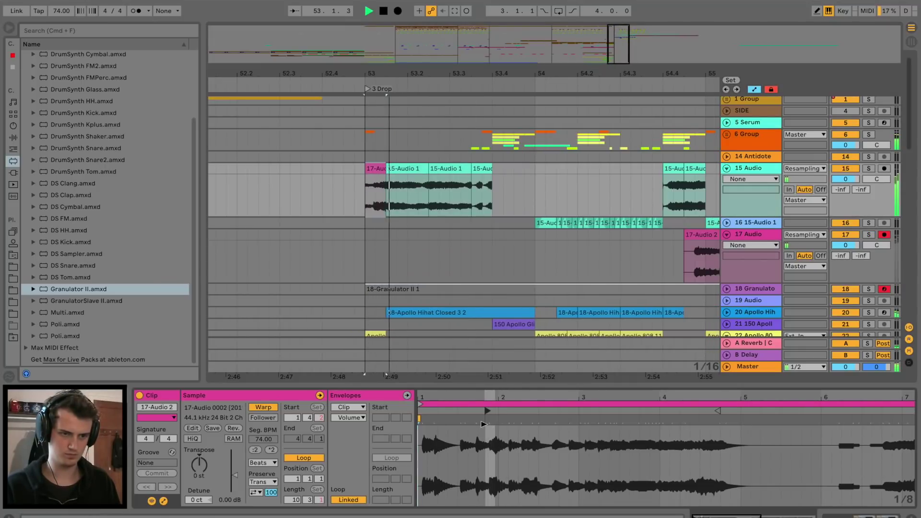
pyautogui.click(315, 186)
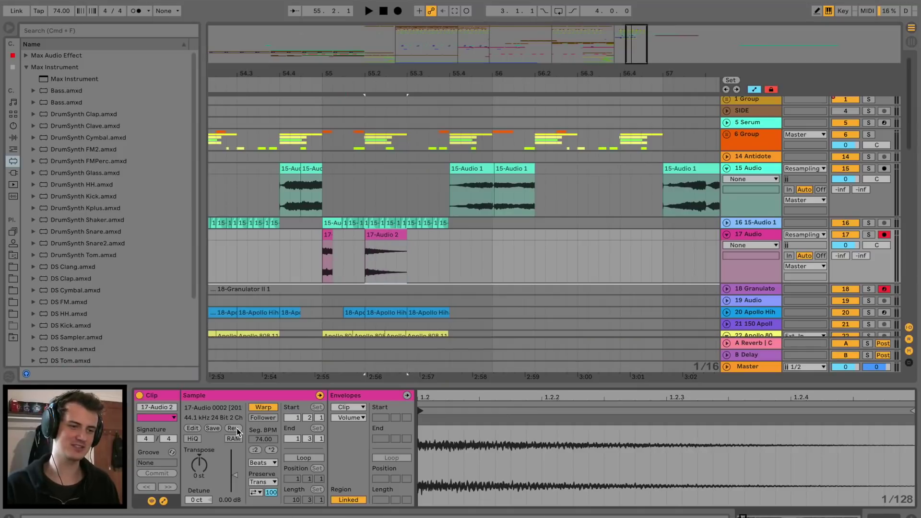
# Reverse the one-beat granular clip at 55.2 on track 17 and move it to 55.4.
pyautogui.click(237, 428)
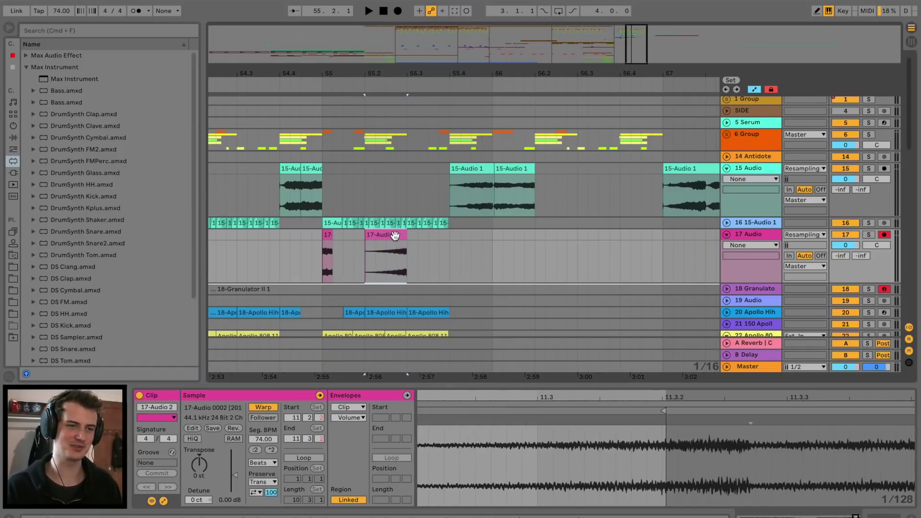
pyautogui.press('space')
pyautogui.moveTo(395, 235); pyautogui.dragTo(467, 235)
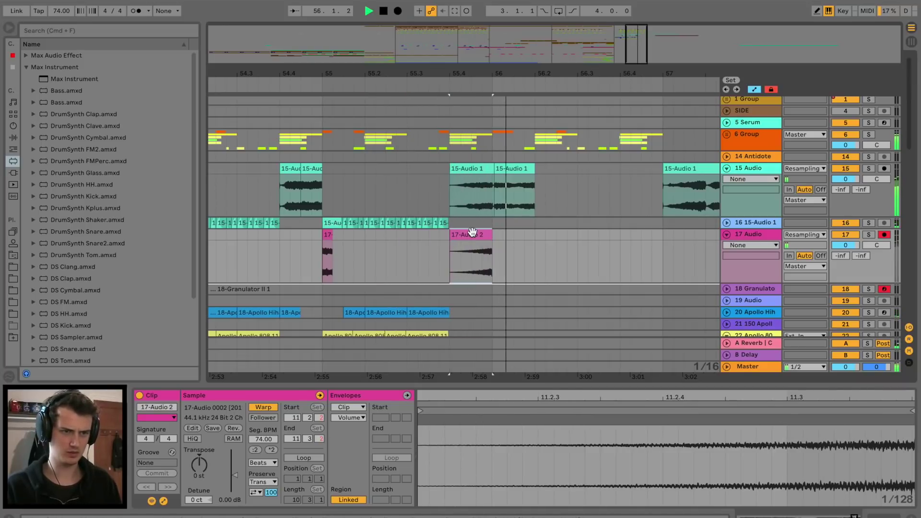
# Copy the 15-Audio 1 clip at bar 56 as short slices to 56.2.3 and 56.3, transposing the 56.3 slice to 22 semitones.
pyautogui.click(382, 168)
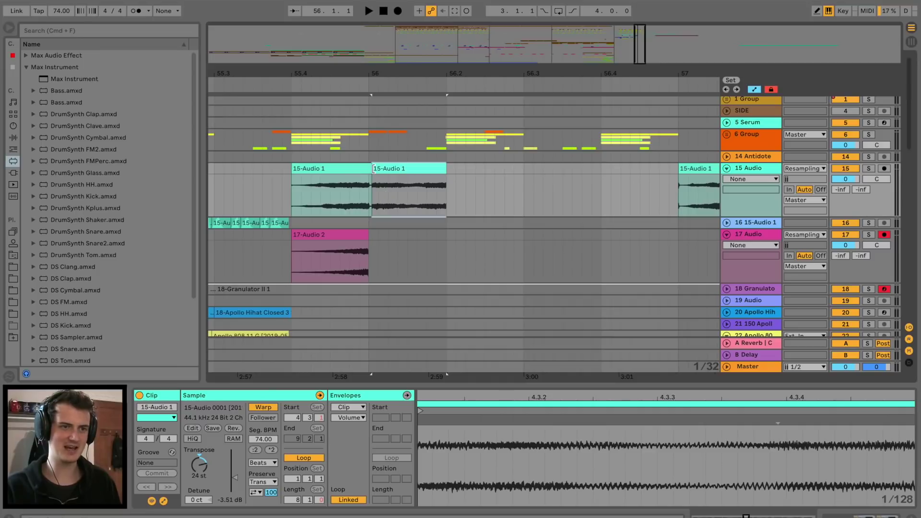
pyautogui.moveTo(391, 190); pyautogui.dragTo(411, 172)
pyautogui.click(370, 191)
pyautogui.press('space')
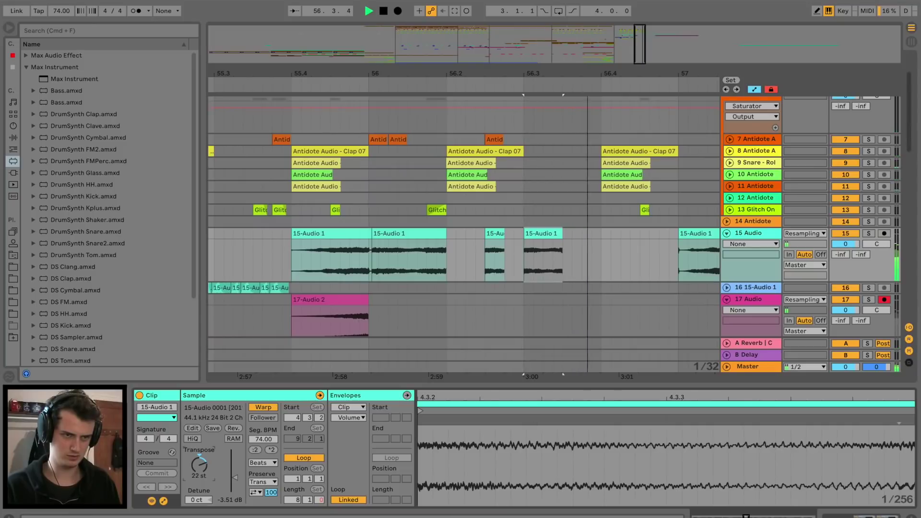
# Shorten the 15-Audio 1 slice at 56.3 slightly and undo the lengthening of the slice before it.
pyautogui.click(444, 259)
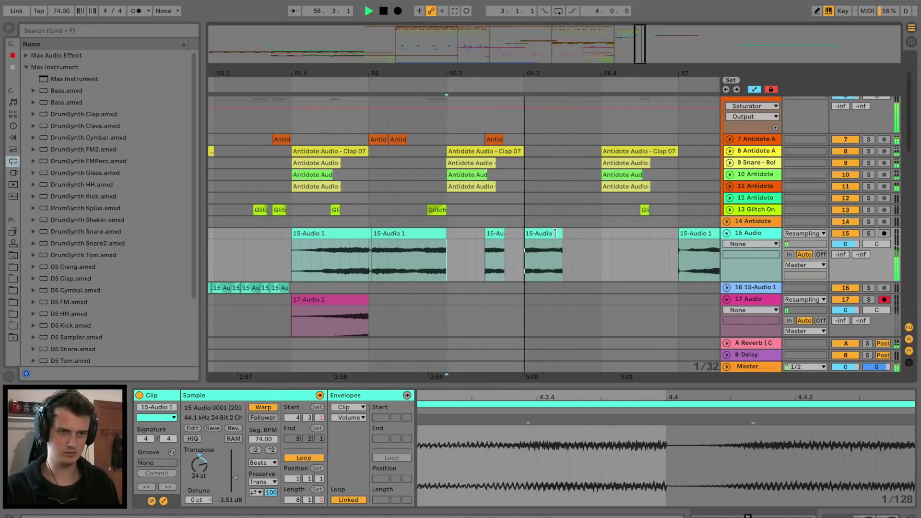
pyautogui.moveTo(555, 234); pyautogui.dragTo(520, 233)
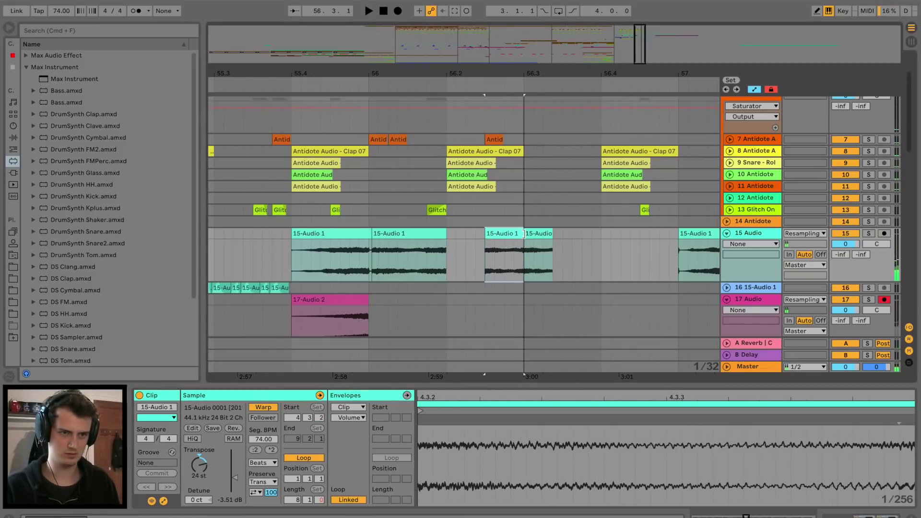
pyautogui.press('space')
pyautogui.press('super+z')
pyautogui.press('space')
pyautogui.press('space')
pyautogui.click(430, 234)
pyautogui.press('space')
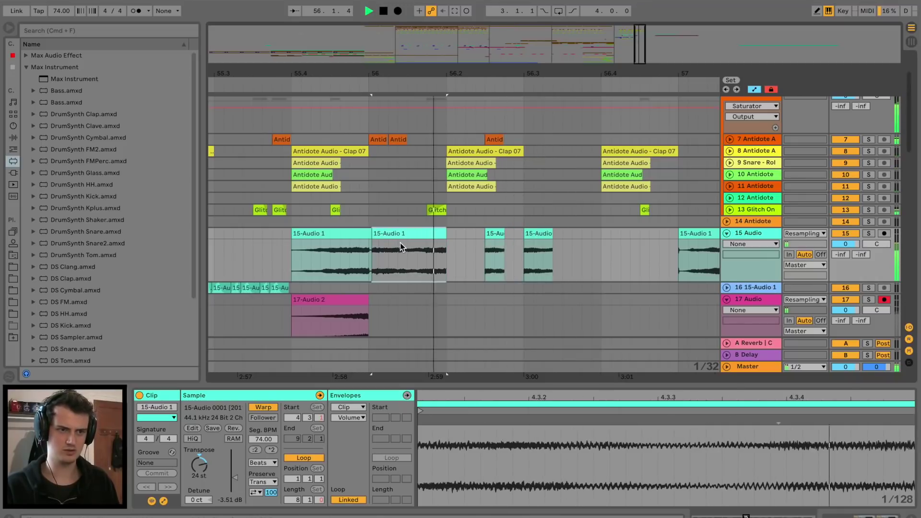
# Add a 15-Audio 1 slice transposed to 21 semitones at 56.4 and extend the 56.3 slice up to it.
pyautogui.moveTo(536, 76); pyautogui.dragTo(536, 63)
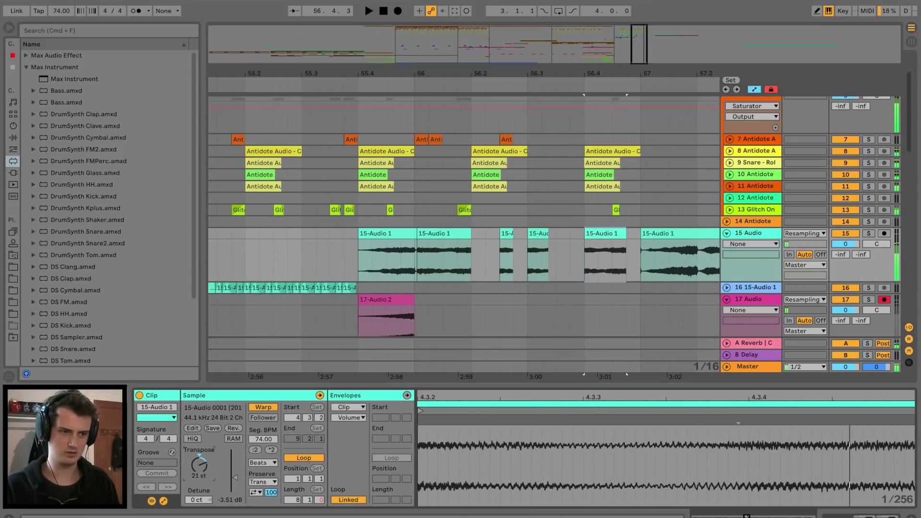
pyautogui.click(447, 234)
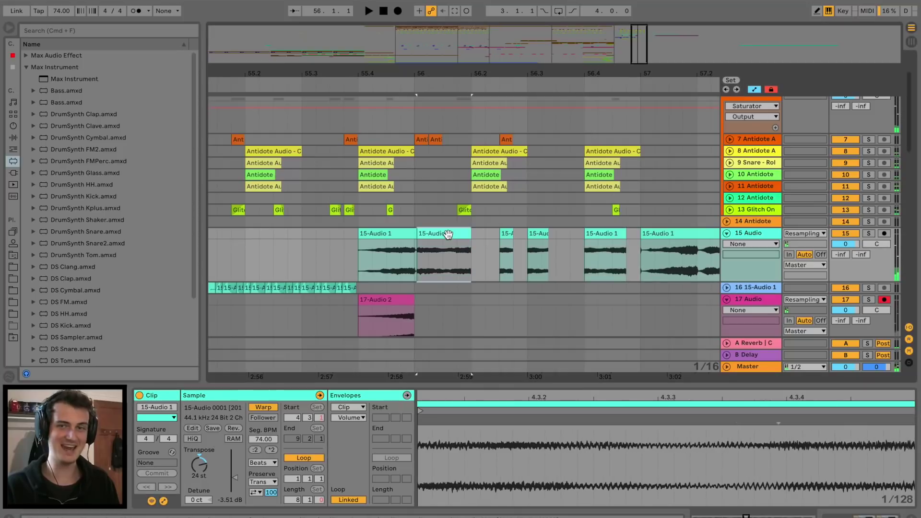
pyautogui.press('space')
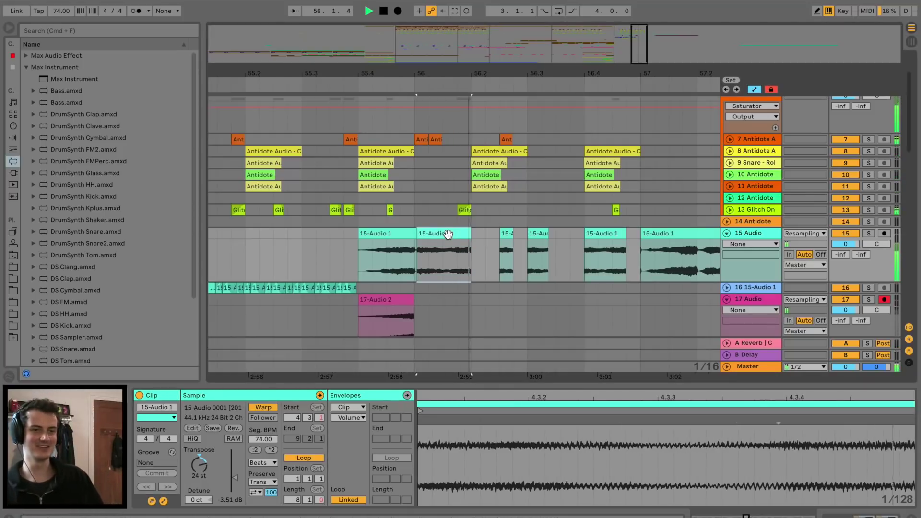
pyautogui.moveTo(549, 234); pyautogui.dragTo(584, 234)
pyautogui.press('space')
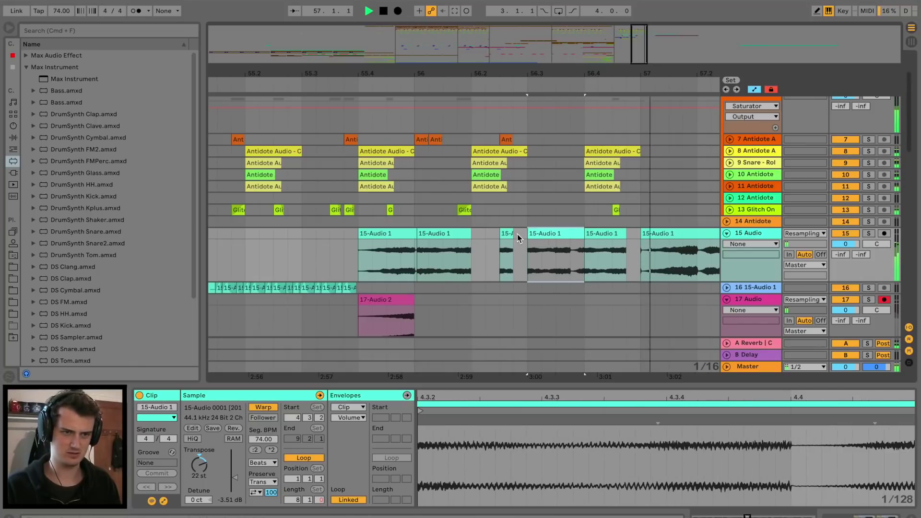
# Extend the 15-Audio 1 slice at 56.2.3 up to 56.3 and play back the drop from 55.3.3.
pyautogui.moveTo(510, 234); pyautogui.dragTo(521, 235)
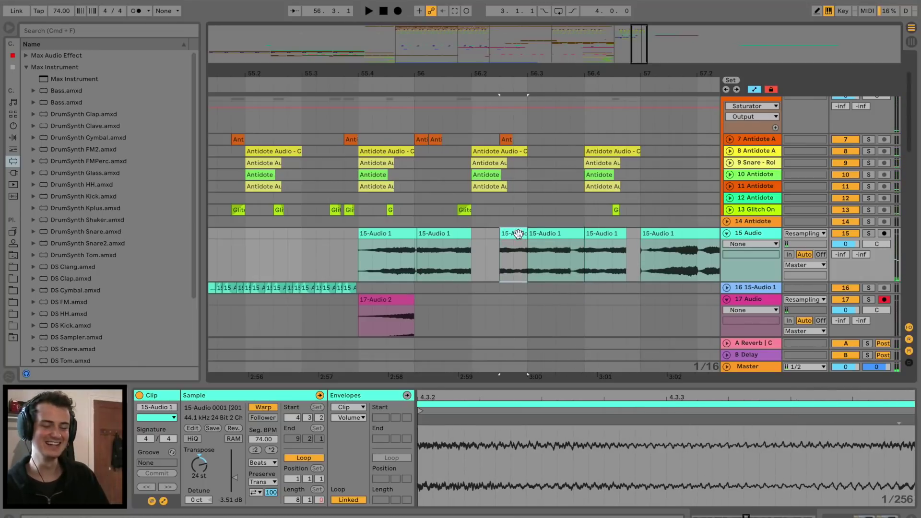
pyautogui.click(330, 264)
pyautogui.press('space')
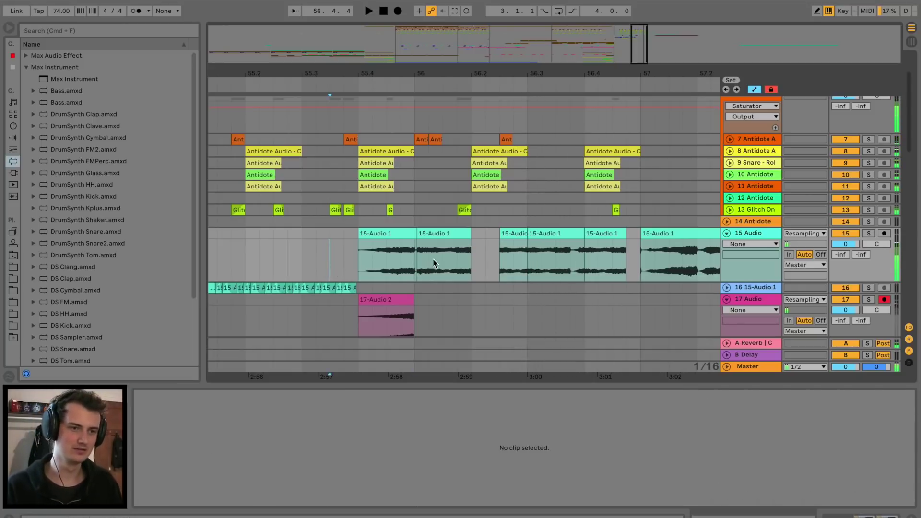
pyautogui.moveTo(550, 385); pyautogui.dragTo(497, 416)
pyautogui.scroll(-4, 497, 416)
pyautogui.hscroll(-4, 497, 416)
pyautogui.scroll(8, 497, 416)
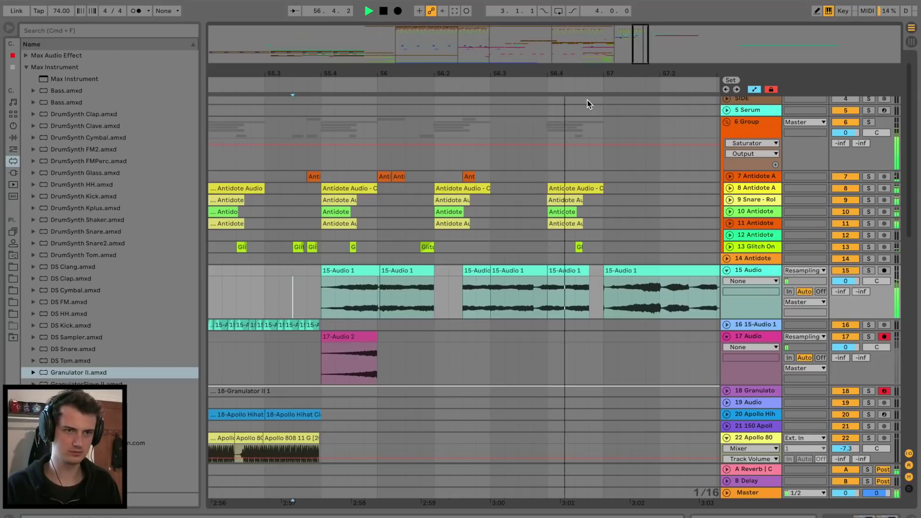
pyautogui.moveTo(591, 75); pyautogui.dragTo(591, 43)
pyautogui.press('space')
# Copy hi-hat clips on track 20 into bar 56, filling from 56.2.3 to 57, and play back the drop.
pyautogui.scroll(-4, 504, 302)
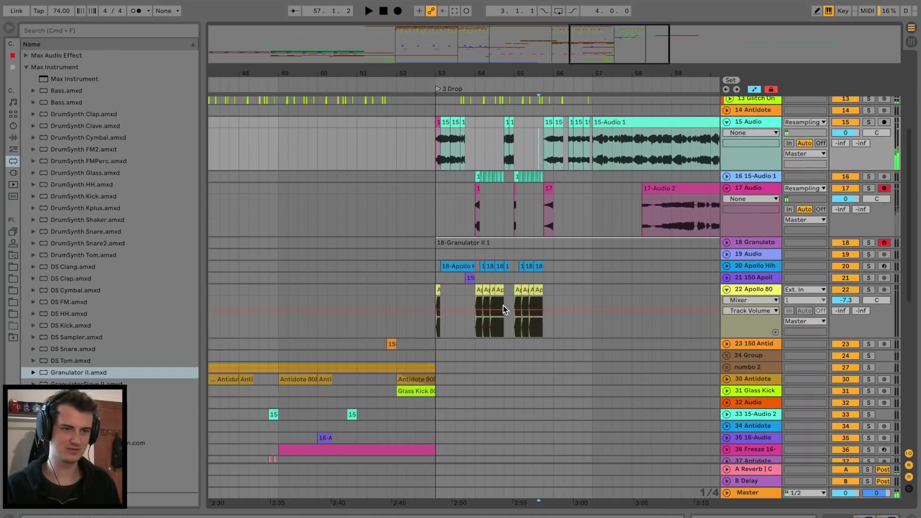
pyautogui.click(455, 266)
pyautogui.click(552, 265)
pyautogui.press('super+v')
pyautogui.press('space')
pyautogui.moveTo(591, 75); pyautogui.dragTo(586, 126)
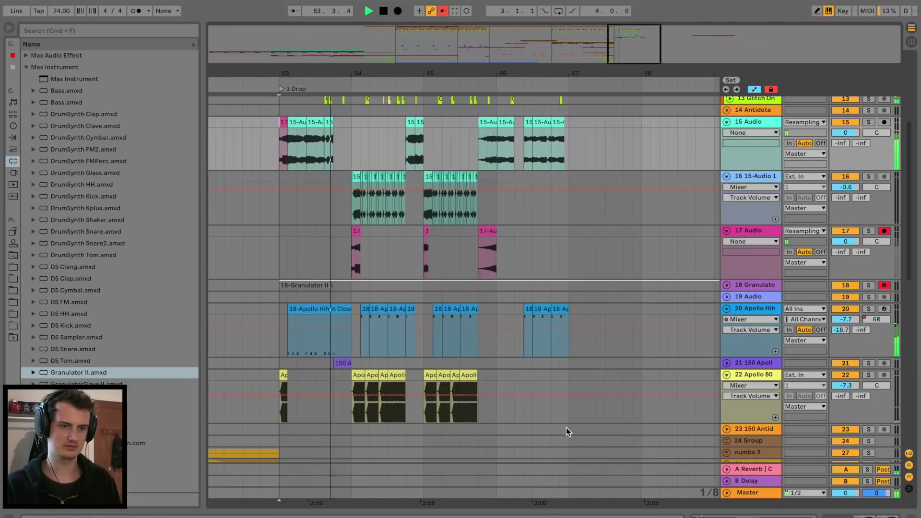
# Duplicate bars 54 to 57 of the tracks from 16 through the 808 and of the drum group tracks to bar 57.
pyautogui.moveTo(567, 430); pyautogui.dragTo(353, 173)
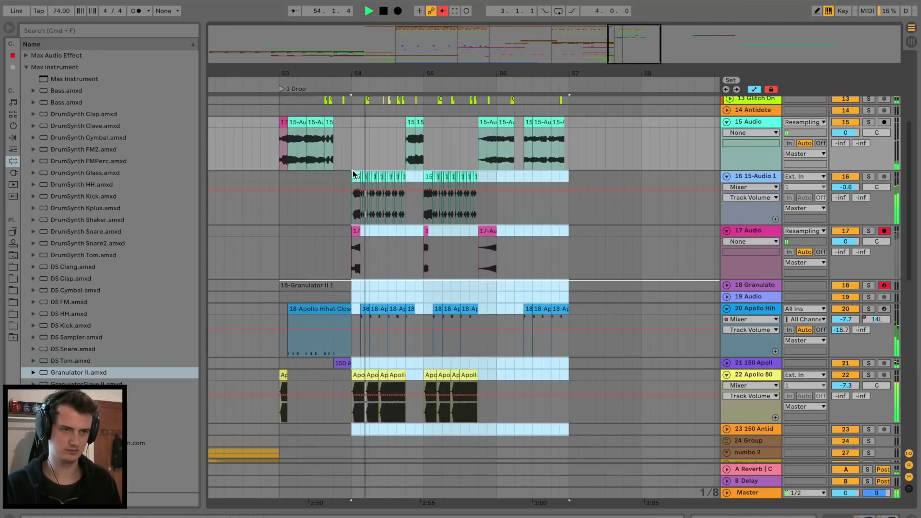
pyautogui.press('super+d')
pyautogui.scroll(5, 571, 273)
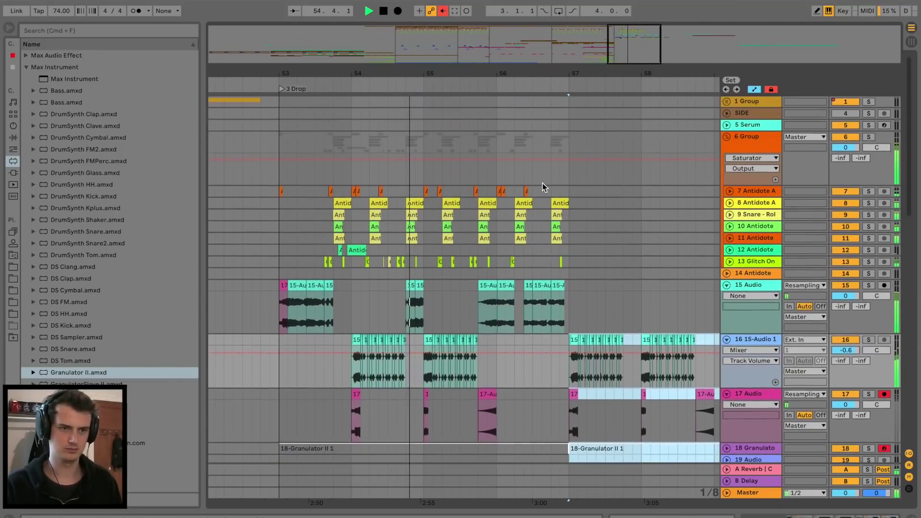
pyautogui.moveTo(571, 274); pyautogui.dragTo(353, 188)
pyautogui.press('super+d')
# Copy bars 49 to 51 of the numbo 2 group to bar 57 and listen to it.
pyautogui.scroll(-5, 420, 212)
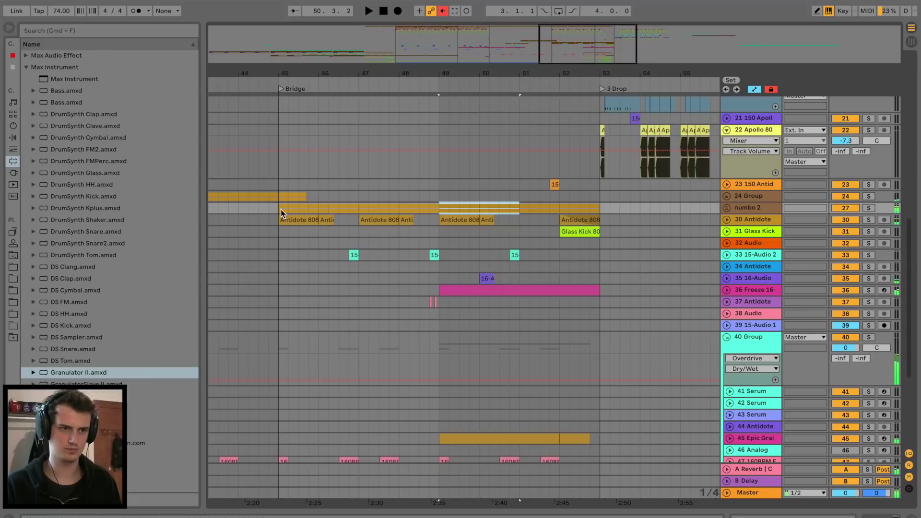
pyautogui.hscroll(10, 358, 210)
pyautogui.hscroll(-2, 358, 210)
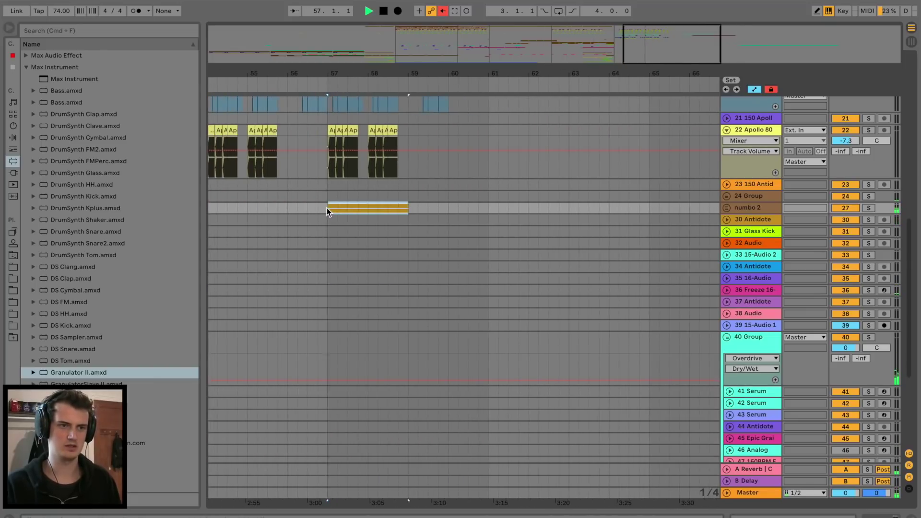
pyautogui.scroll(8, 326, 208)
pyautogui.press('space')
# Audition the Apollo hat loops and place 150 Apollo Hat Loop 7 at bar 56 on the empty audio track 16.
pyautogui.hscroll(-3, 327, 209)
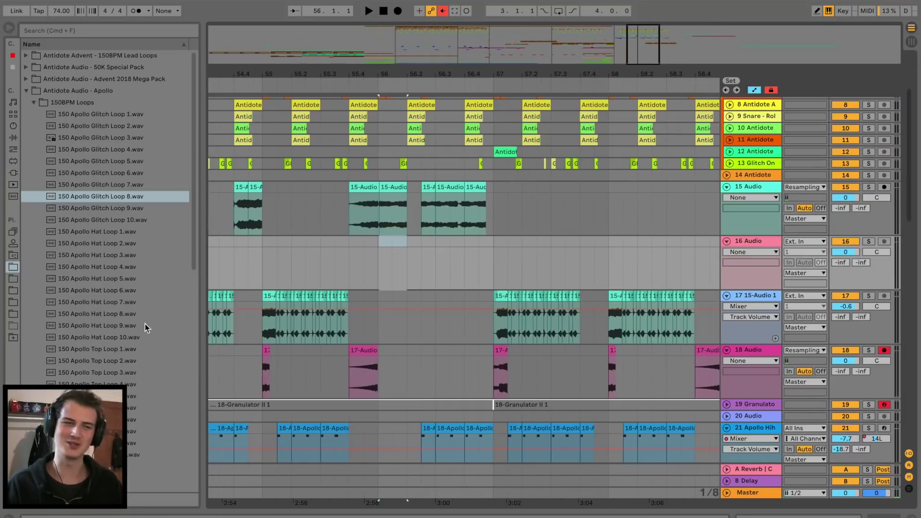
pyautogui.click(101, 289)
pyautogui.click(113, 256)
pyautogui.click(101, 302)
pyautogui.moveTo(103, 302); pyautogui.dragTo(374, 255)
# Transpose the hat loop clip to -21 semitones and trim it to the last beat before bar 57.
pyautogui.press('space')
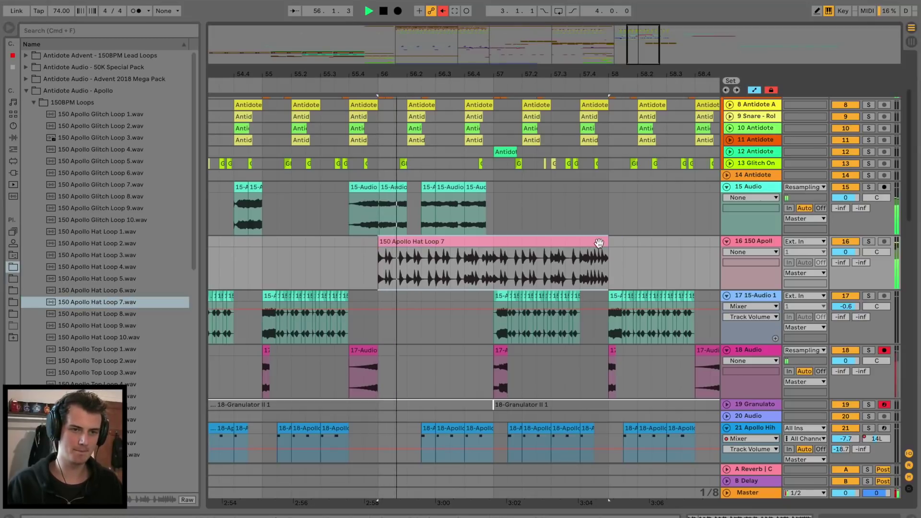
pyautogui.moveTo(608, 254); pyautogui.dragTo(496, 253)
pyautogui.doubleClick(462, 241)
pyautogui.press('space')
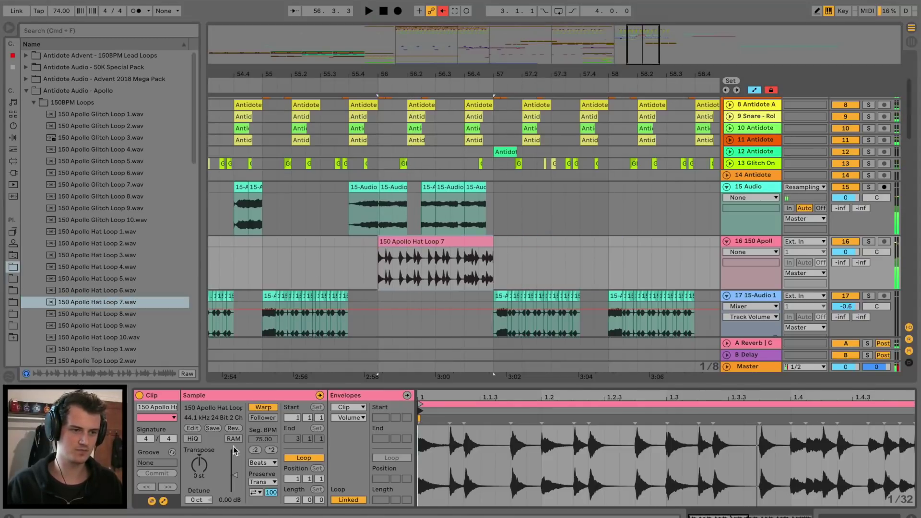
pyautogui.moveTo(200, 464); pyautogui.dragTo(200, 473)
pyautogui.press('space')
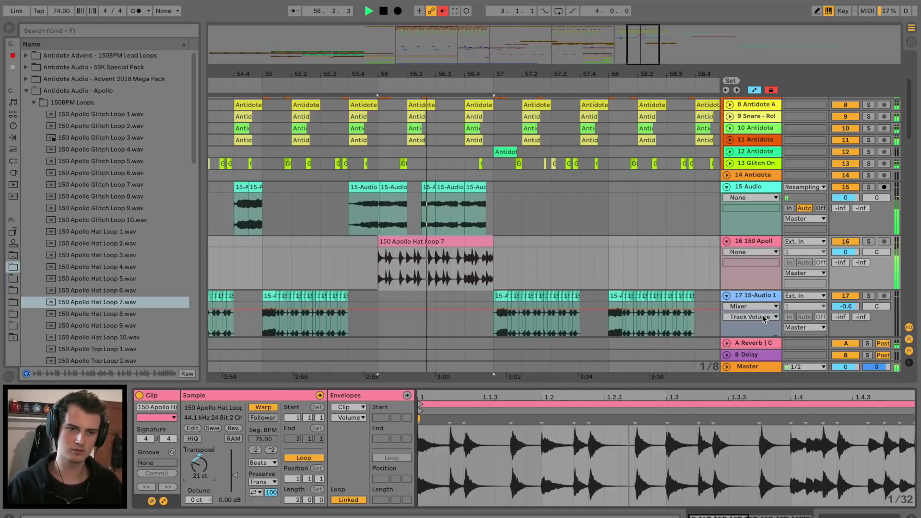
pyautogui.moveTo(379, 242); pyautogui.dragTo(464, 242)
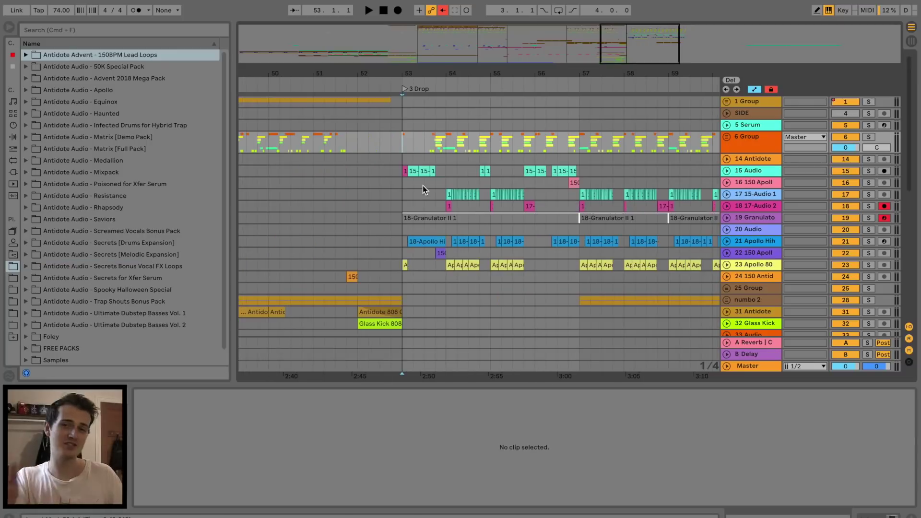
# Inspect the first slices of the third drop on track 15 and play back bars 53 and 54.
pyautogui.click(404, 170)
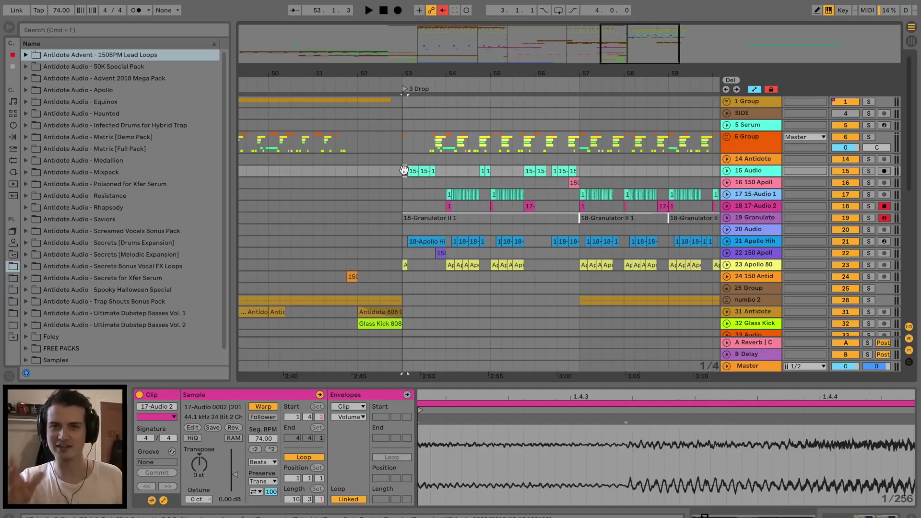
pyautogui.click(412, 171)
pyautogui.press('space')
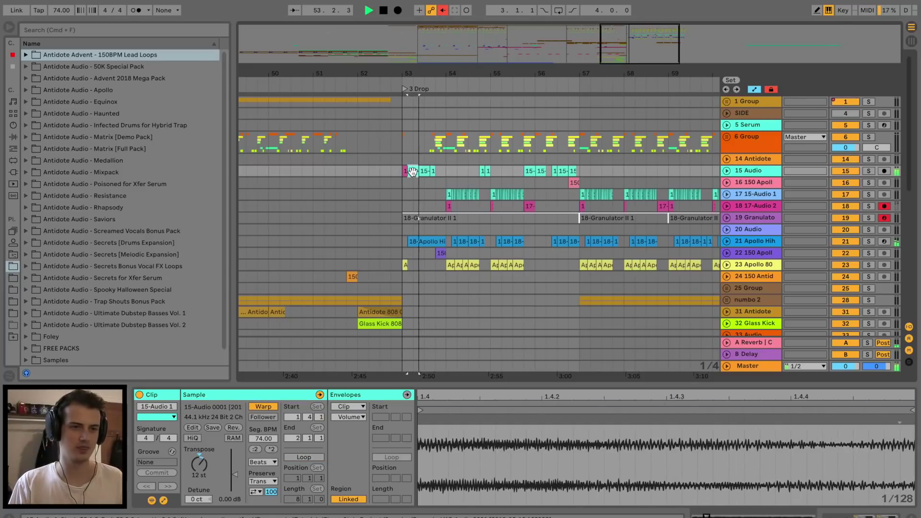
pyautogui.scroll(3, 420, 179)
pyautogui.click(437, 178)
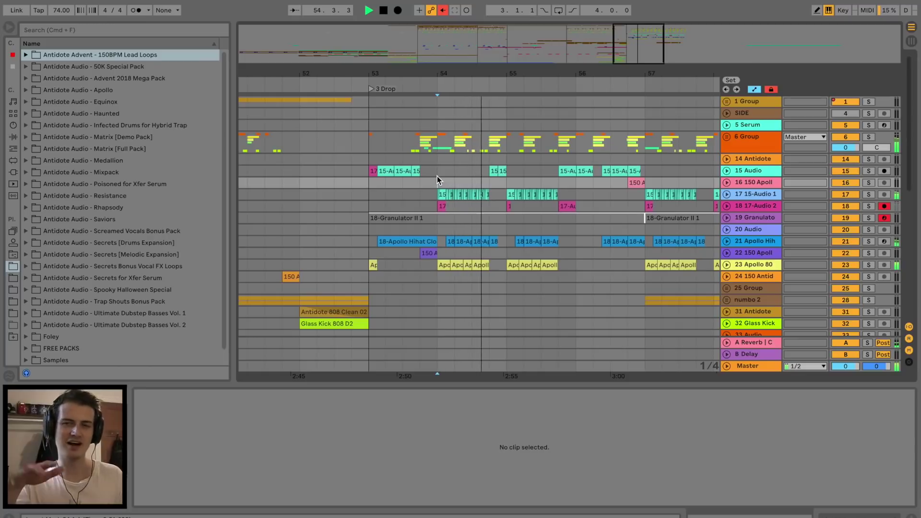
pyautogui.press('space')
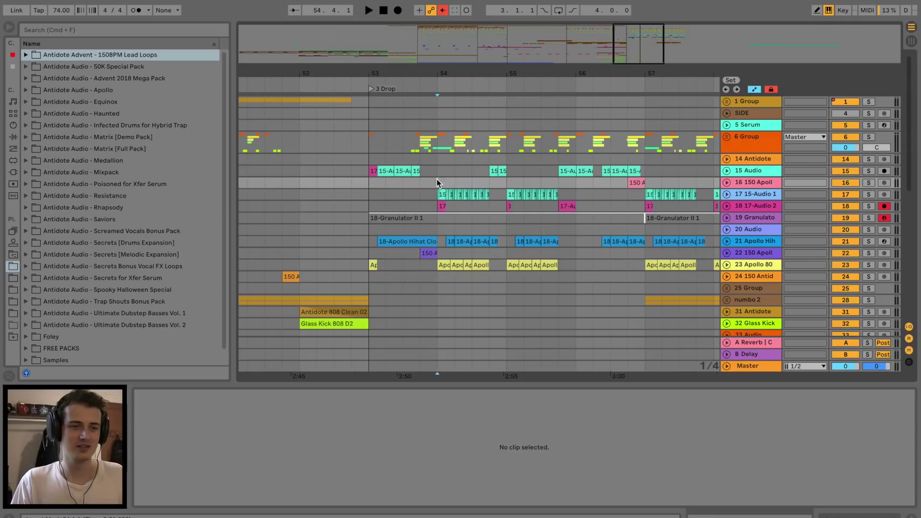
# Try deleting the 15-Audio 1 slices in bar 54 on track 17 and play back the drop without them.
pyautogui.click(489, 195)
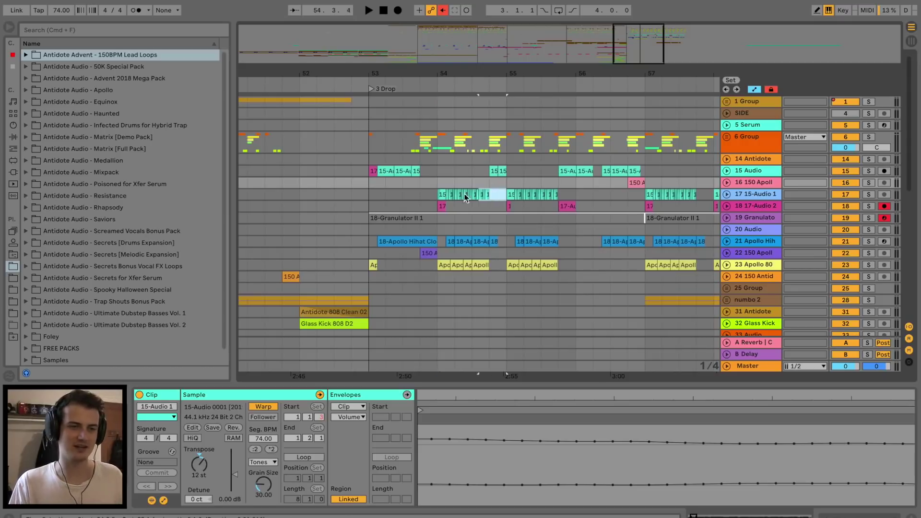
pyautogui.press('Delete')
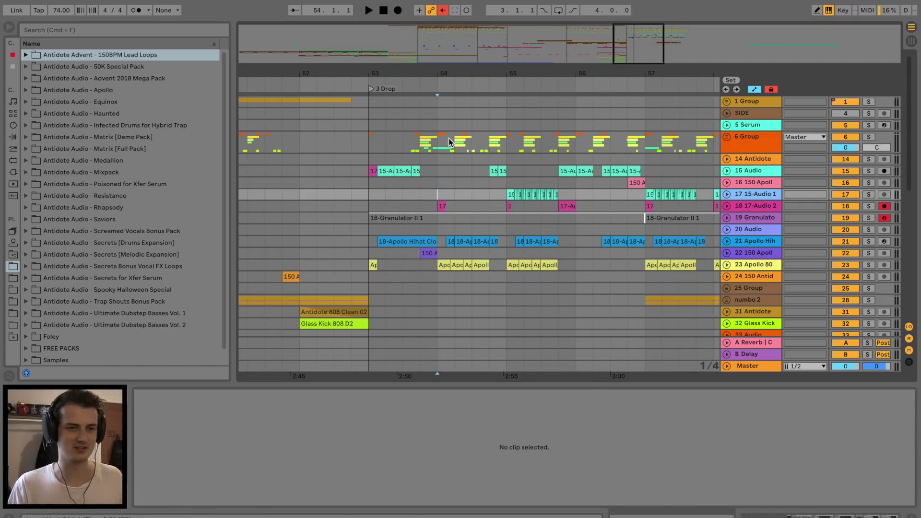
pyautogui.click(510, 195)
pyautogui.press('space')
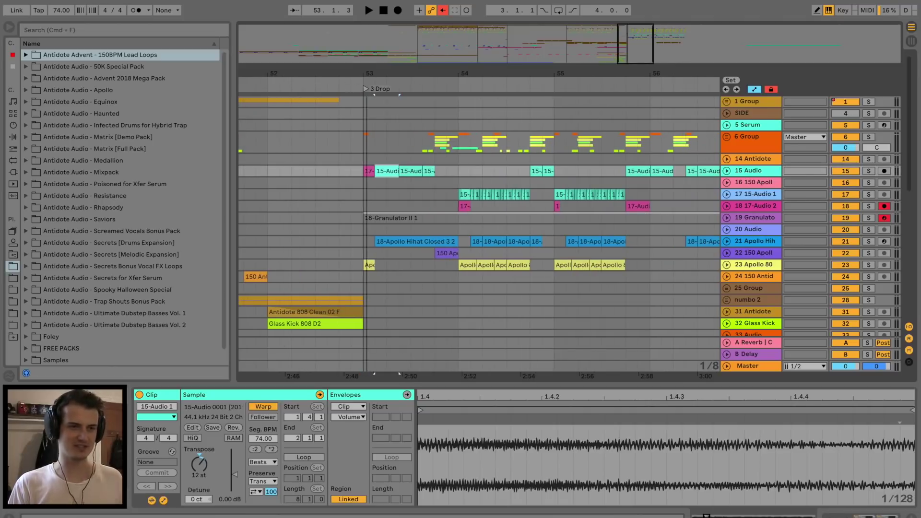
# Solo track 15 and play its slices from the start of the third drop.
pyautogui.moveTo(367, 75); pyautogui.dragTo(367, 62)
pyautogui.press('space')
pyautogui.click(869, 170)
pyautogui.press('space')
pyautogui.press('space')
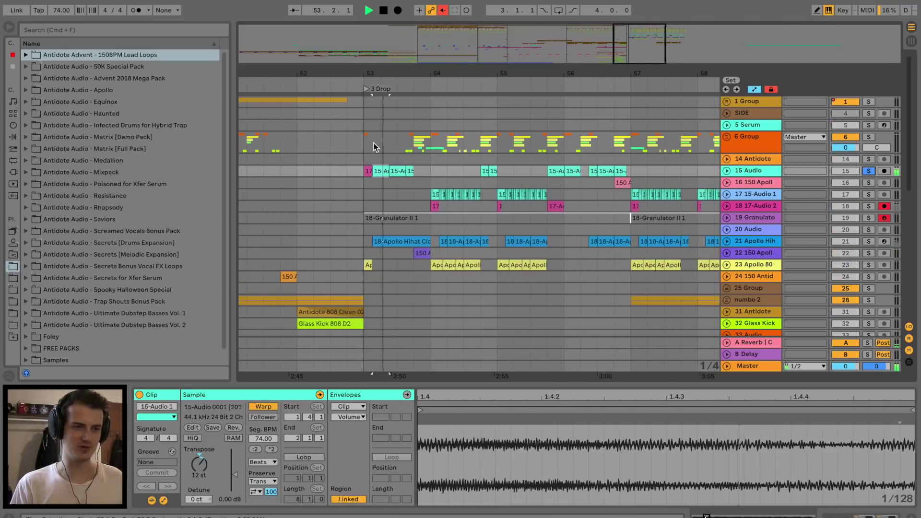
pyautogui.click(369, 171)
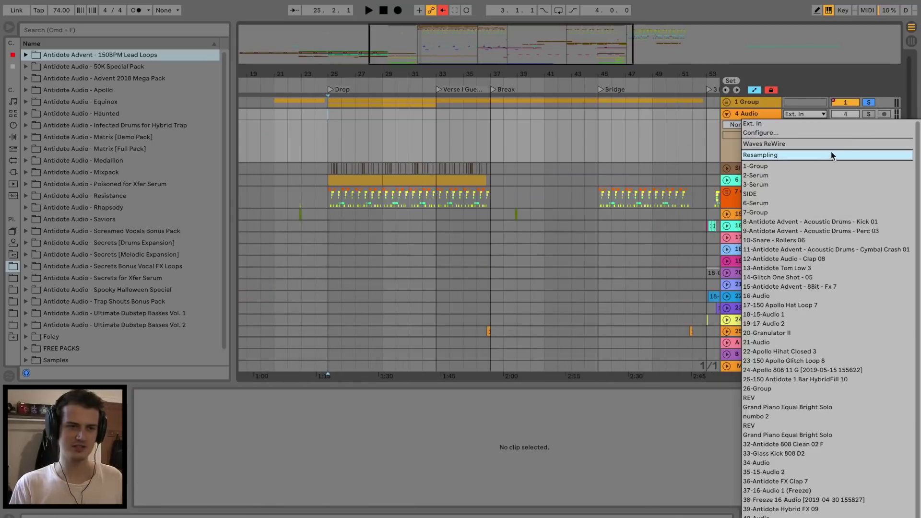
# Record the soloed 1 Group from around bar 25 onto audio track 4 with its input set to Resampling.
pyautogui.click(888, 115)
pyautogui.click(396, 11)
pyautogui.press('space')
pyautogui.press('space')
pyautogui.moveTo(331, 71); pyautogui.dragTo(327, 94)
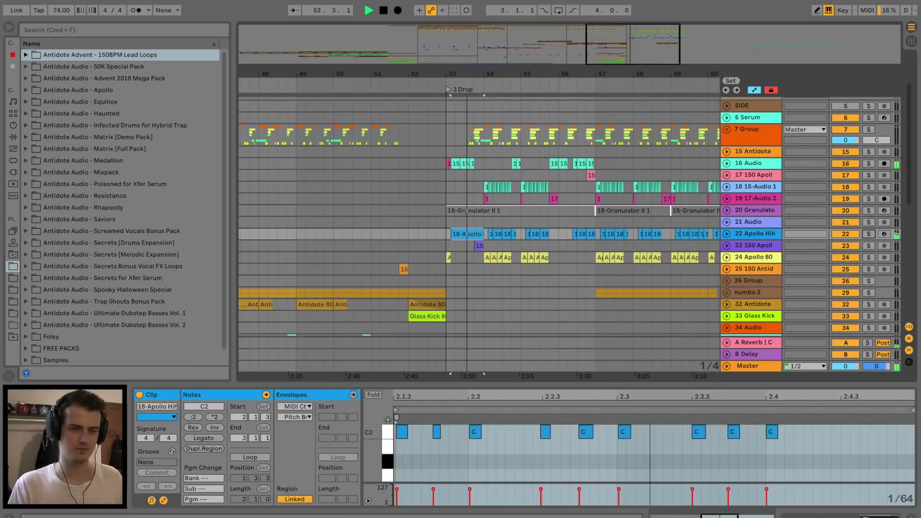
# Paste the 4-Audio 1 recording onto track 16 at 53.1.3, play it back and unfold the track.
pyautogui.moveTo(465, 73); pyautogui.dragTo(466, 96)
pyautogui.press('space')
pyautogui.click(431, 164)
pyautogui.press('super+v')
pyautogui.click(397, 165)
pyautogui.press('space')
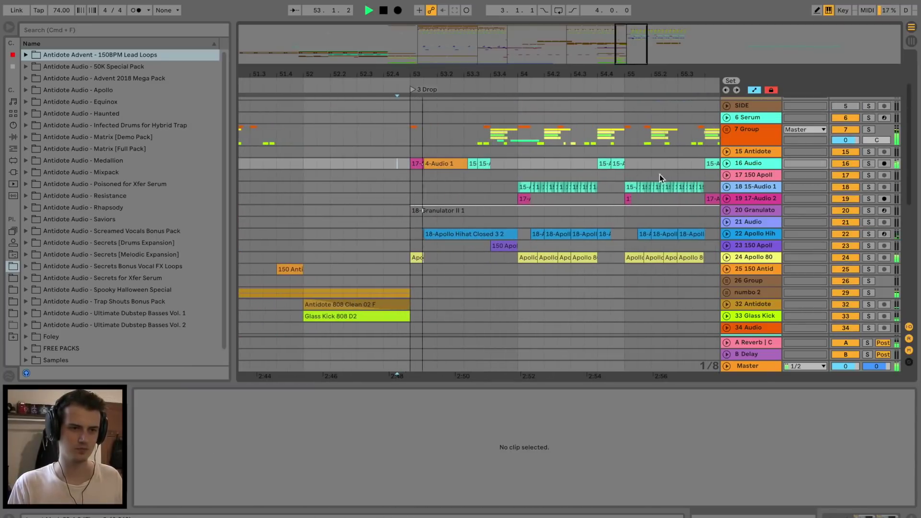
pyautogui.click(727, 164)
pyautogui.press('space')
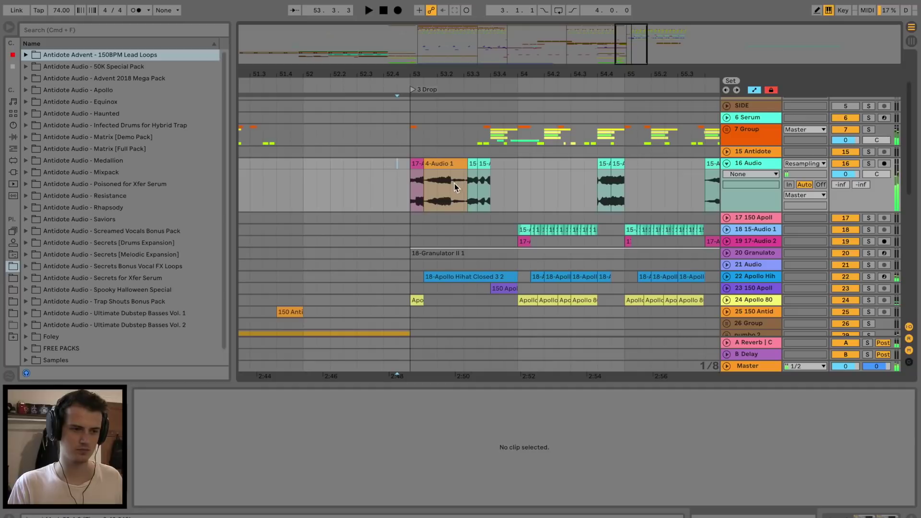
# Split the 4-Audio 1 clip at 53.2.3, duplicate its first part up to 53.3.3 and play from bar 53.
pyautogui.click(447, 173)
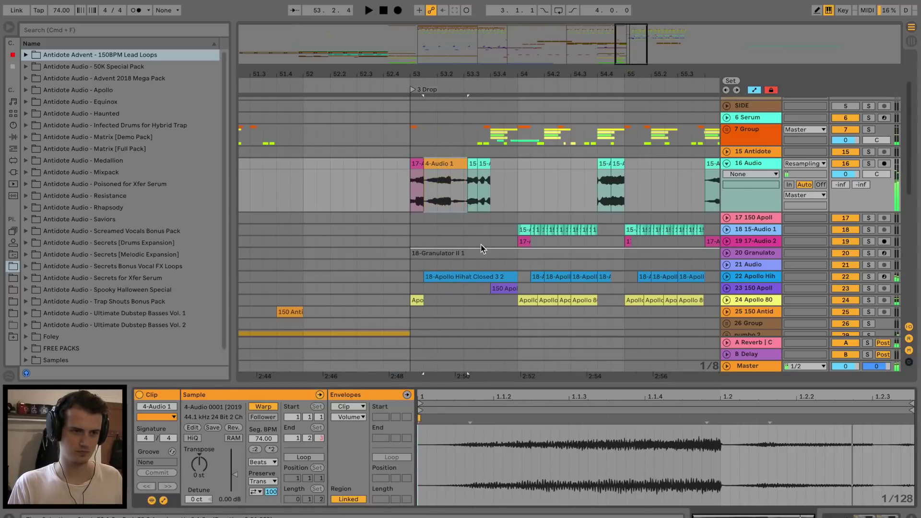
pyautogui.click(450, 191)
pyautogui.press('super+e')
pyautogui.click(425, 167)
pyautogui.press('super+d')
pyautogui.scroll(1, 425, 162)
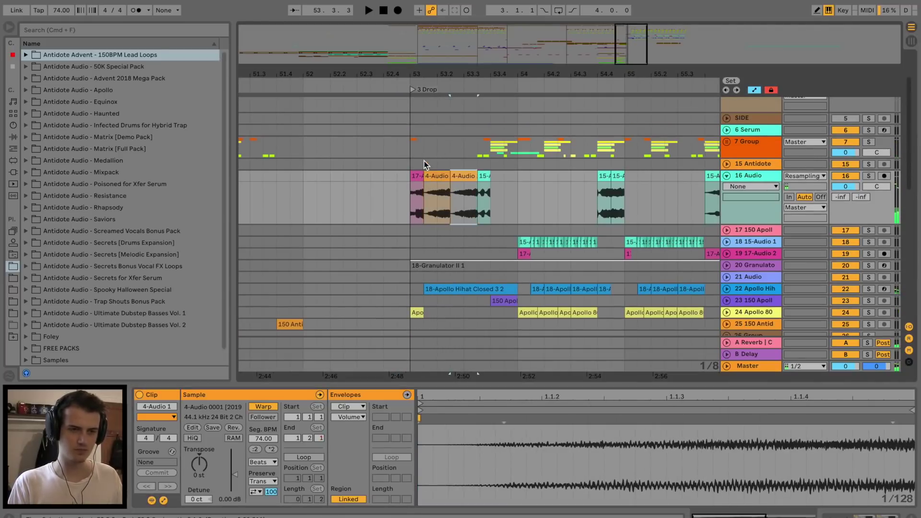
pyautogui.click(412, 164)
pyautogui.press('space')
pyautogui.press('space')
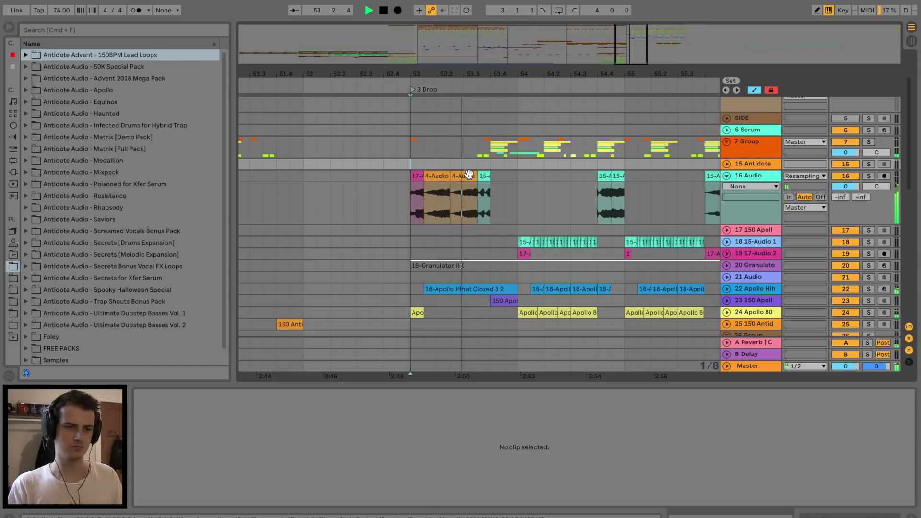
# Replace the 15-Audio 1 slice at 53.3.3 on track 16 with two sixteenth-note 4-Audio 1 slices ending at 53.4.
pyautogui.click(484, 176)
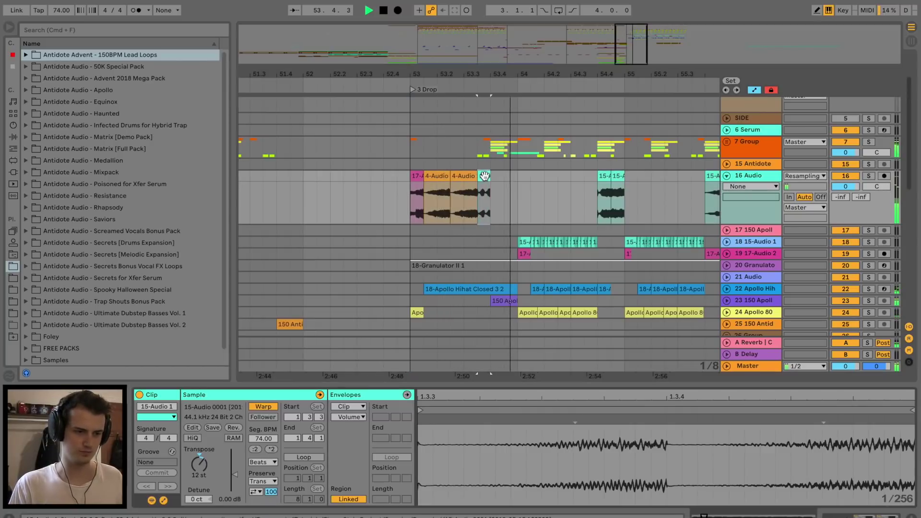
pyautogui.click(487, 78)
pyautogui.moveTo(480, 73); pyautogui.dragTo(509, 182)
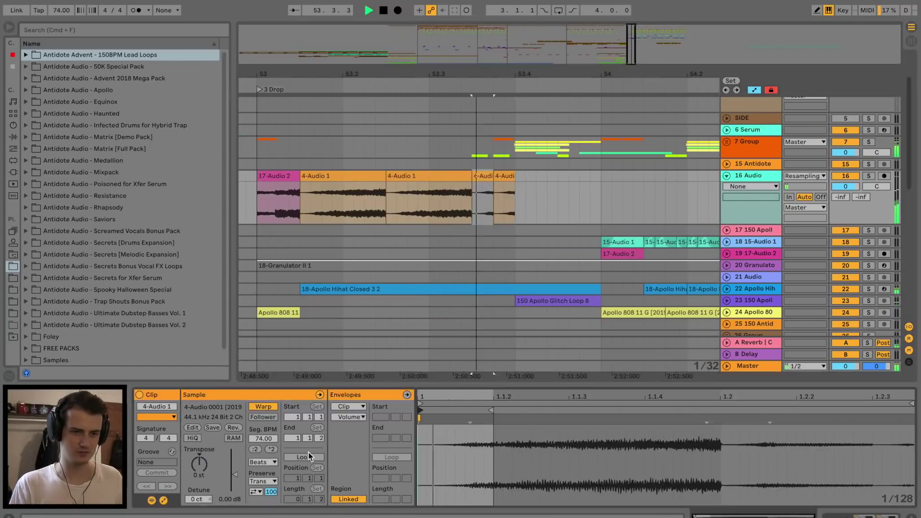
# Toggle looping on the short 4-Audio 1 slice at 53.3.3 and shift its sample region further into the recording while auditioning it.
pyautogui.click(309, 454)
pyautogui.press('space')
pyautogui.press('space')
pyautogui.press('space')
pyautogui.press('space')
pyautogui.moveTo(422, 411)
pyautogui.mouseDown()
pyautogui.moveTo(650, 411)
pyautogui.moveTo(583, 411)
pyautogui.mouseUp()
pyautogui.press('space')
pyautogui.press('space')
pyautogui.press('space')
pyautogui.press('space')
pyautogui.press('space')
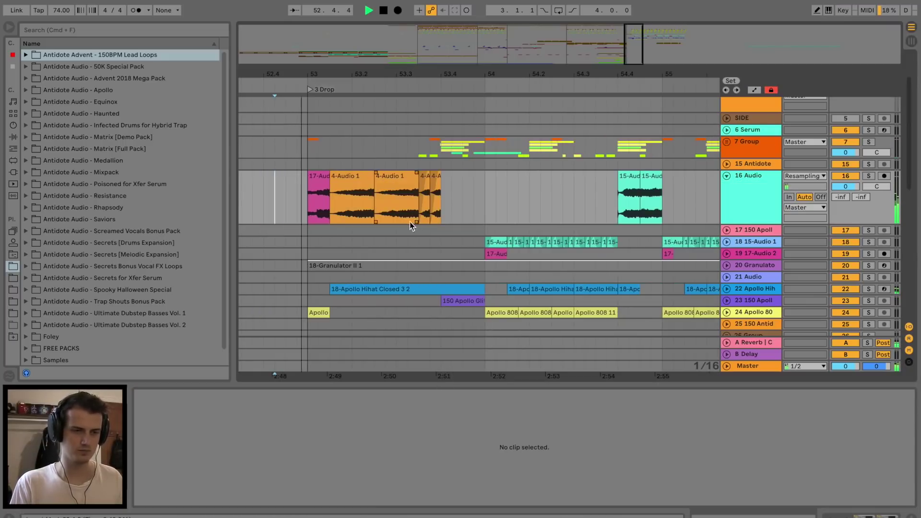
# Play past bar 54 and copy the two sixteenth-note 4-Audio 1 slices from 53.3.3 to 55.1.3 on track 16.
pyautogui.click(390, 176)
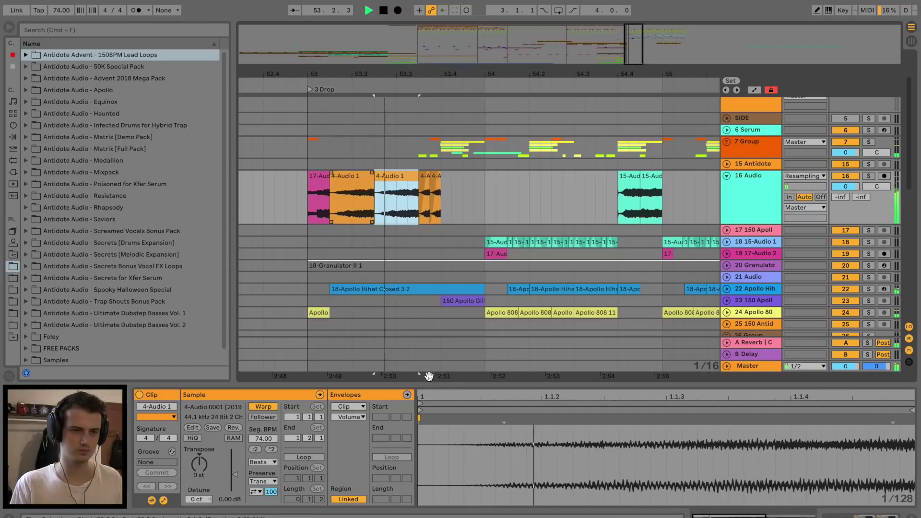
pyautogui.click(457, 382)
pyautogui.hscroll(3, 506, 329)
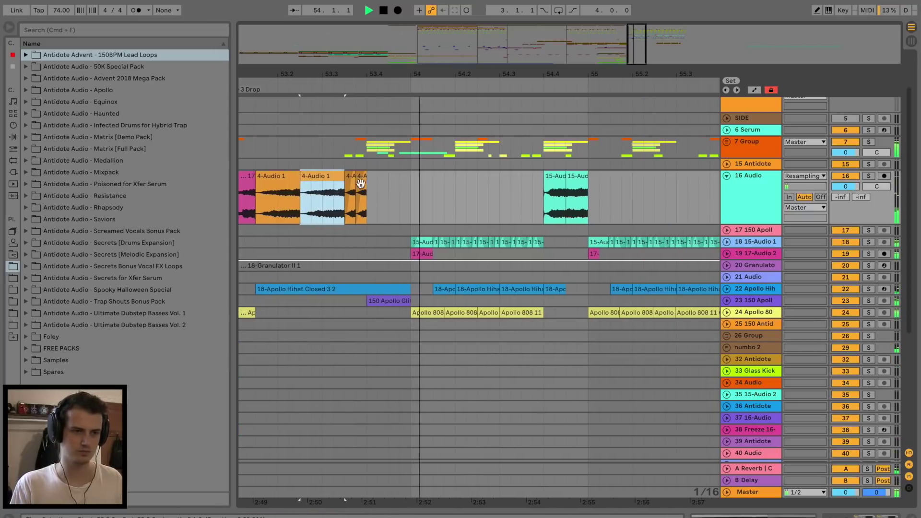
pyautogui.moveTo(367, 185); pyautogui.dragTo(346, 187)
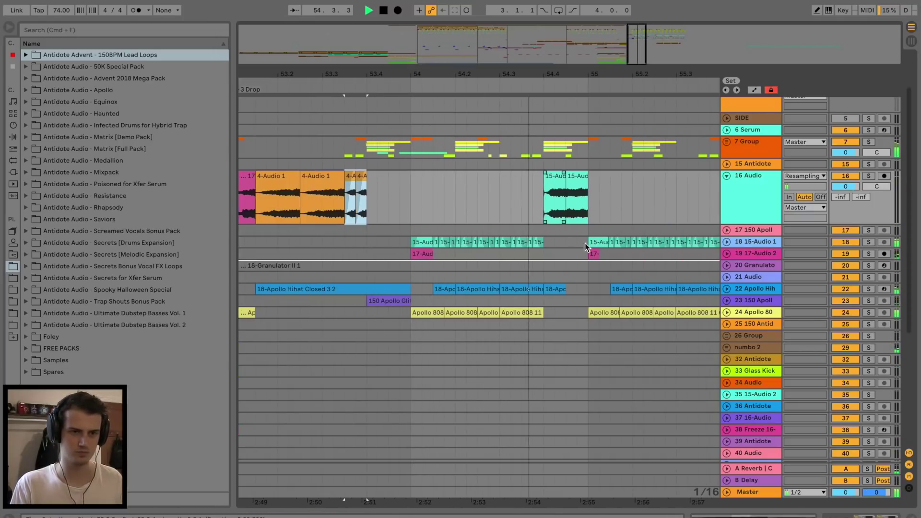
pyautogui.click(609, 203)
pyautogui.press('space')
pyautogui.press('super+v')
# Remove the 15-Audio 1 slices on track 18 beneath the pasted 4-Audio 1 slices at 55.1.3 and play from bar 55.
pyautogui.click(611, 242)
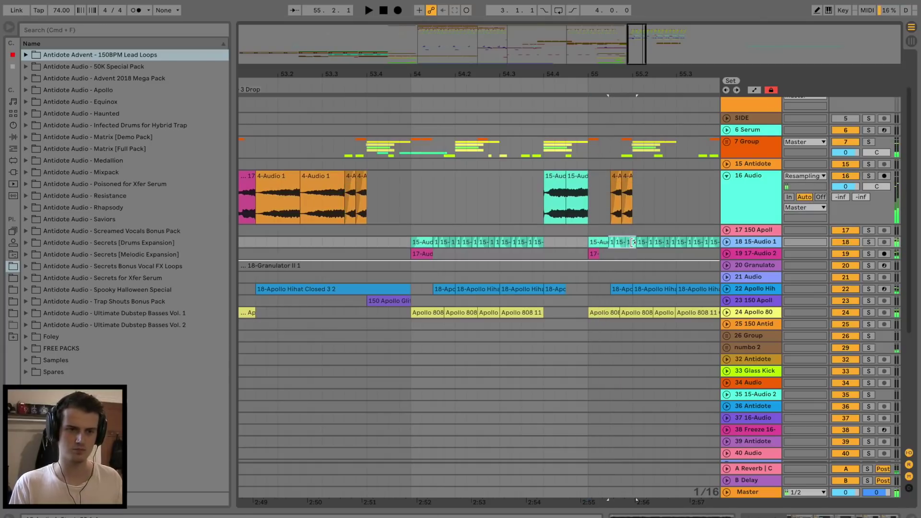
pyautogui.click(588, 238)
pyautogui.press('space')
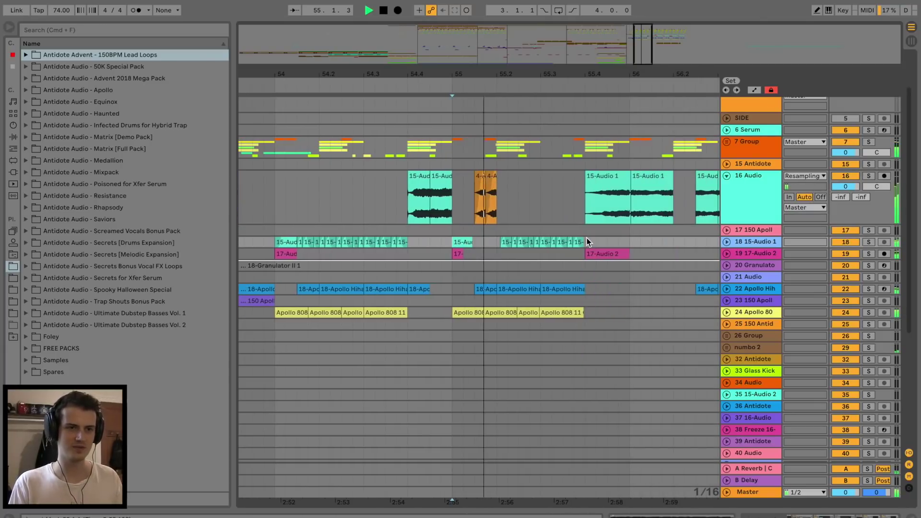
# Place the purple 15-Audio 1 clip on track 16 with its start trimmed to 55.2.3 and its gain raised to 4.56 dB.
pyautogui.moveTo(533, 74); pyautogui.dragTo(532, 82)
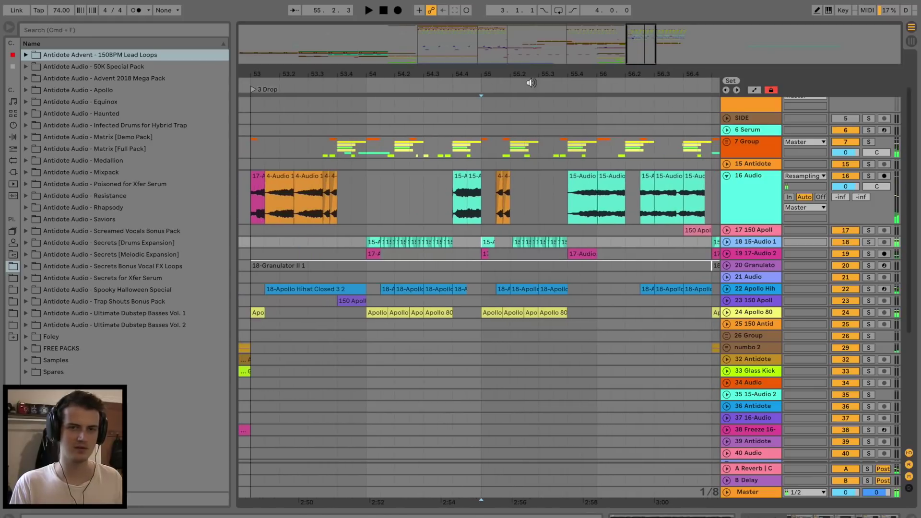
pyautogui.click(485, 189)
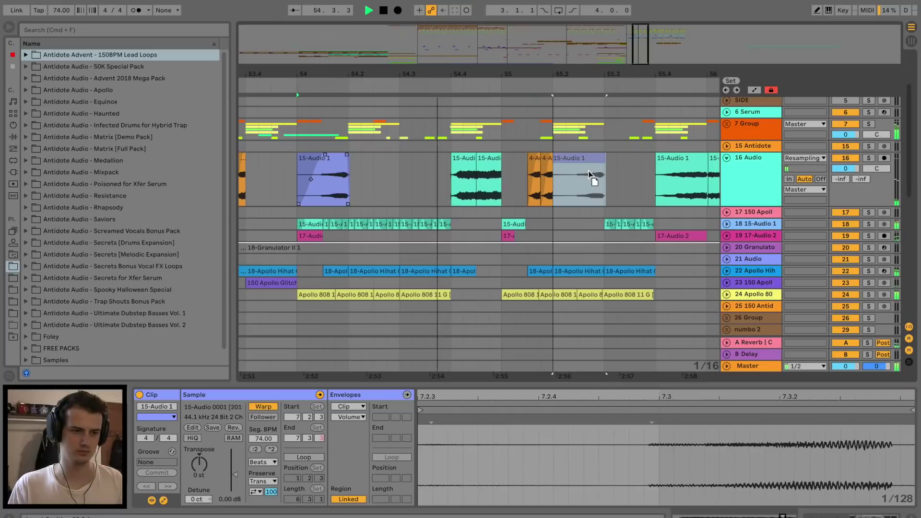
pyautogui.moveTo(236, 475); pyautogui.dragTo(242, 470)
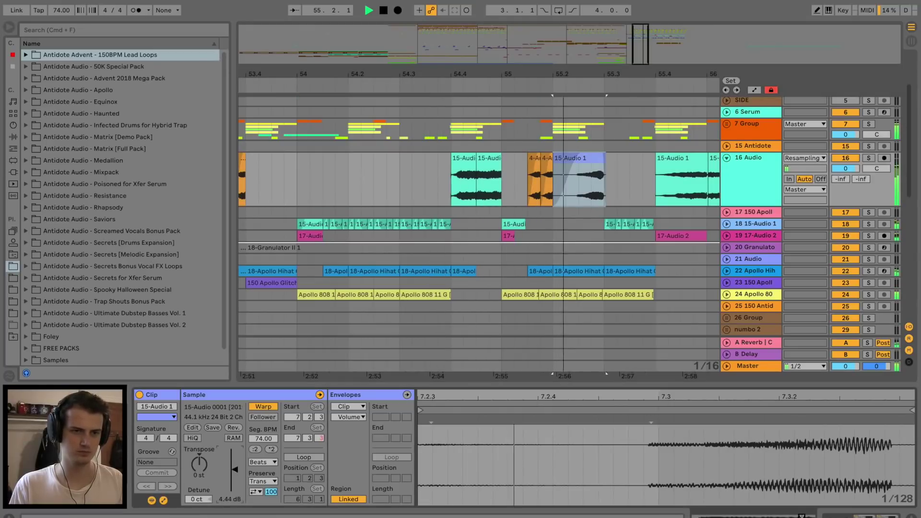
pyautogui.press('space')
pyautogui.moveTo(555, 159); pyautogui.dragTo(577, 158)
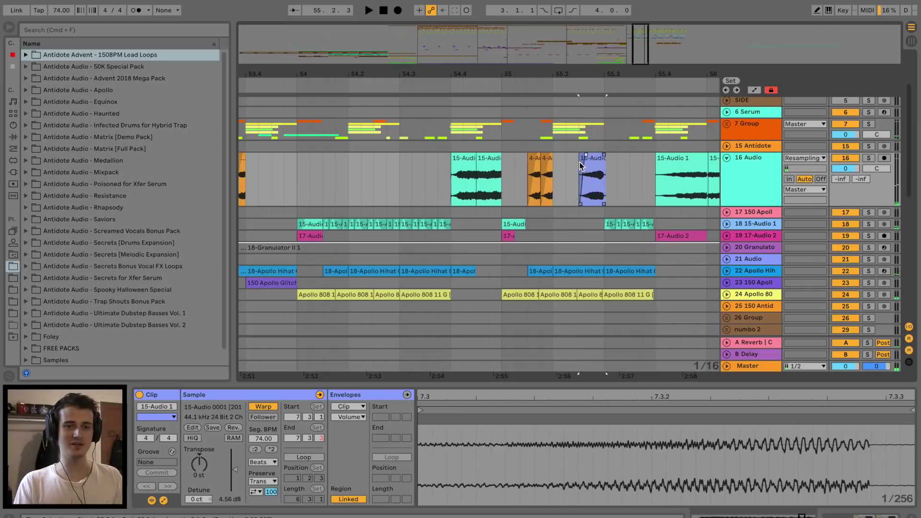
# Place Antidote Advent - Glitches 12.wav from the Glitch Sound Fx folder at 55.2 on track 16, before the purple clip, and play it back.
pyautogui.click(560, 169)
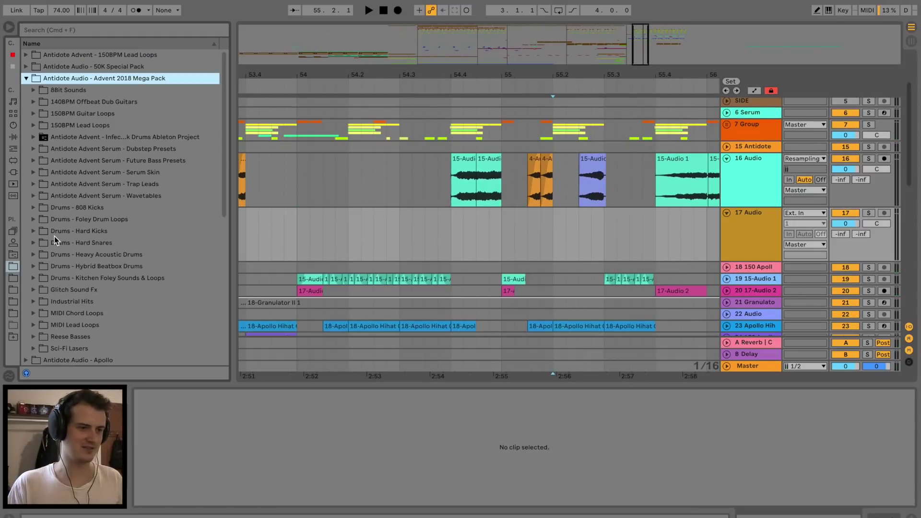
pyautogui.click(48, 289)
pyautogui.scroll(-2, 115, 299)
pyautogui.click(127, 300)
pyautogui.scroll(-3, 127, 298)
pyautogui.click(127, 289)
pyautogui.moveTo(128, 289); pyautogui.dragTo(559, 233)
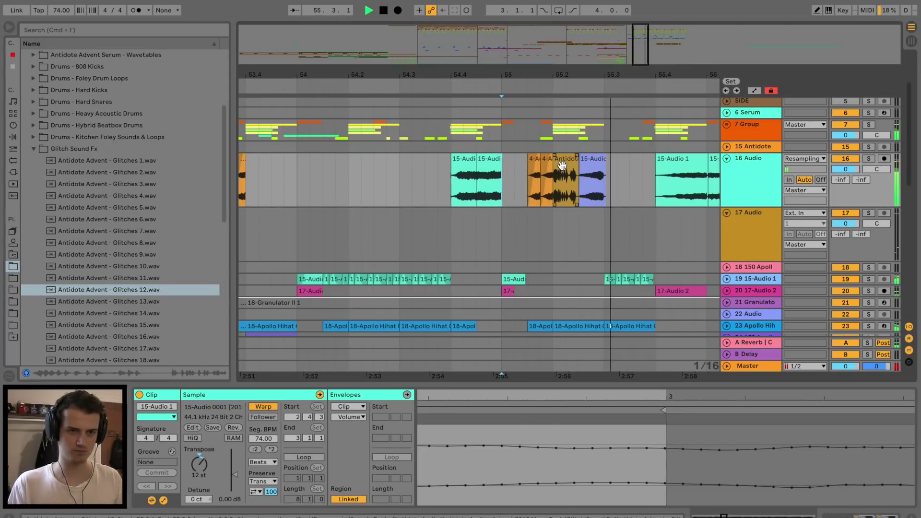
pyautogui.click(597, 168)
pyautogui.press('space')
pyautogui.click(578, 217)
pyautogui.press('space')
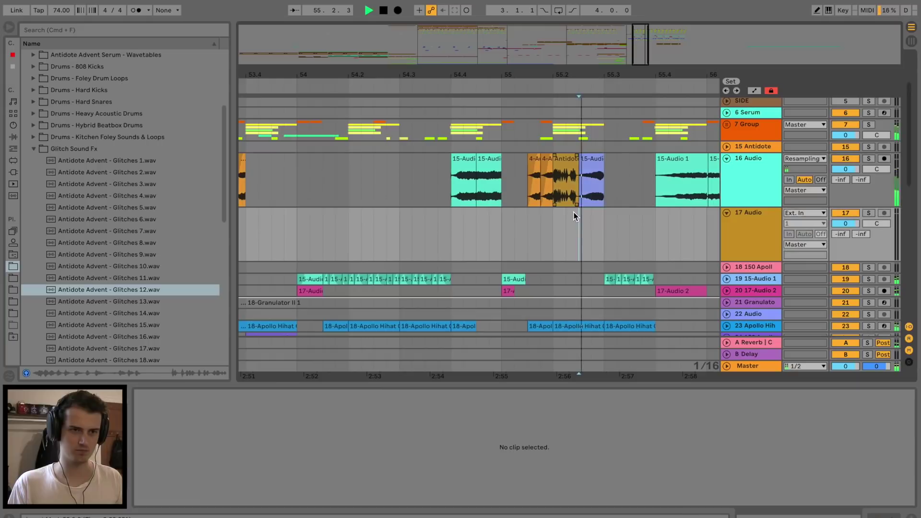
# Duplicate the bar 57 clips on tracks 19 and 20 into bar 58.
pyautogui.scroll(-5, 577, 217)
pyautogui.hscroll(4, 577, 217)
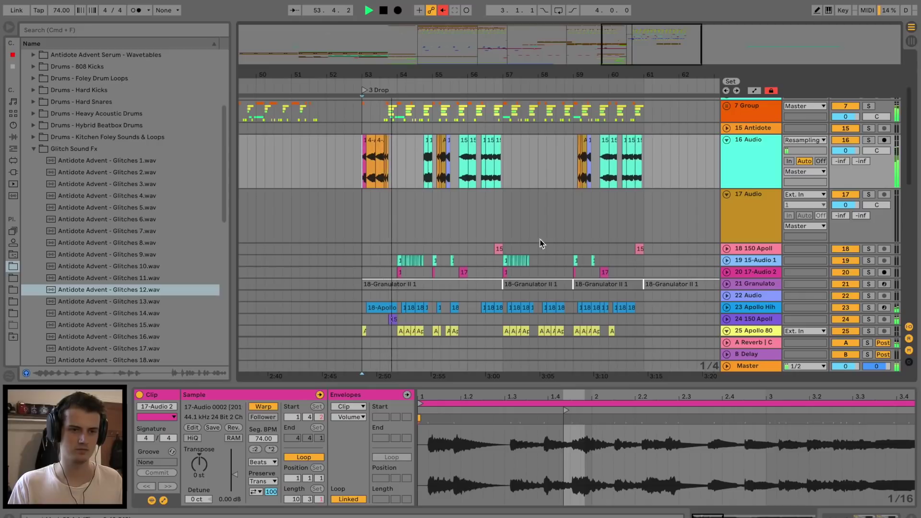
pyautogui.click(506, 262)
pyautogui.moveTo(507, 263); pyautogui.dragTo(540, 271)
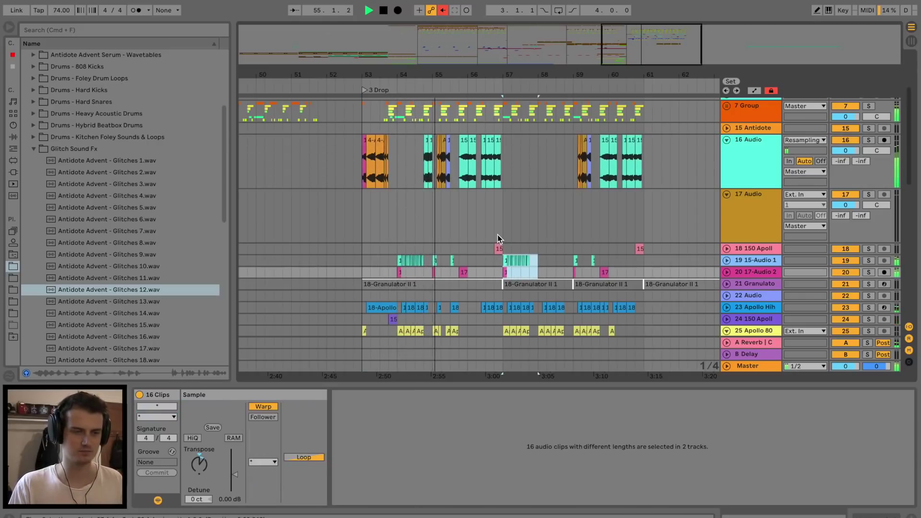
pyautogui.press('super+d')
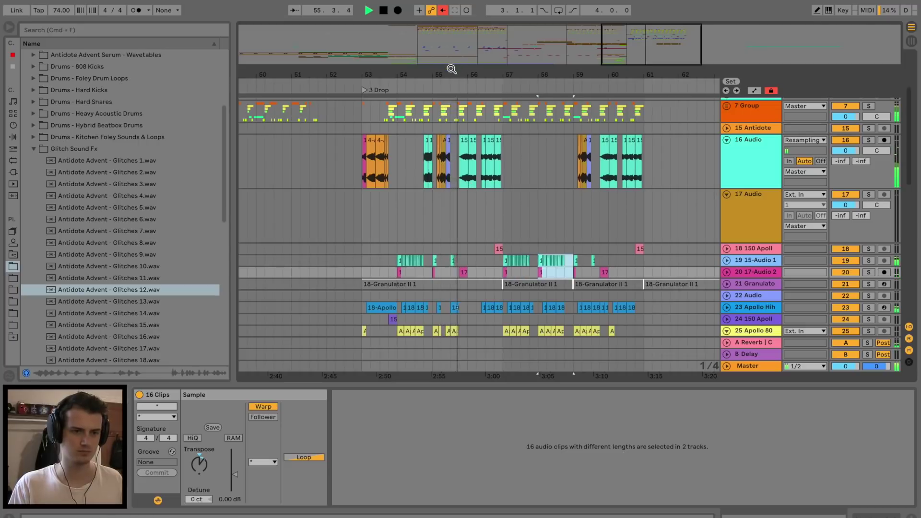
# Audition the 15-Audio 2 clip late in bar 26 on track 36 with the track soloed, and copy it.
pyautogui.moveTo(453, 73); pyautogui.dragTo(454, 254)
pyautogui.press('space')
pyautogui.click(454, 259)
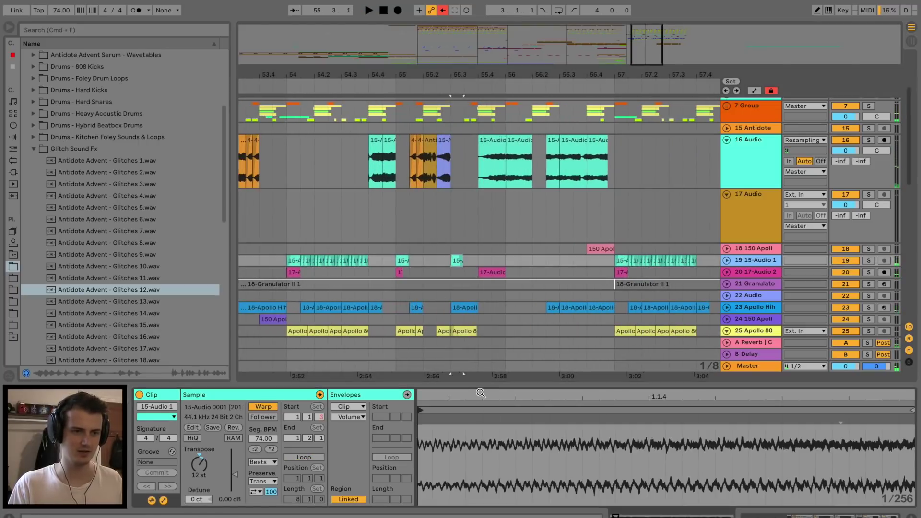
pyautogui.moveTo(447, 72); pyautogui.dragTo(447, 39)
pyautogui.scroll(-5, 420, 220)
pyautogui.scroll(8, 419, 220)
pyautogui.hscroll(-8, 419, 220)
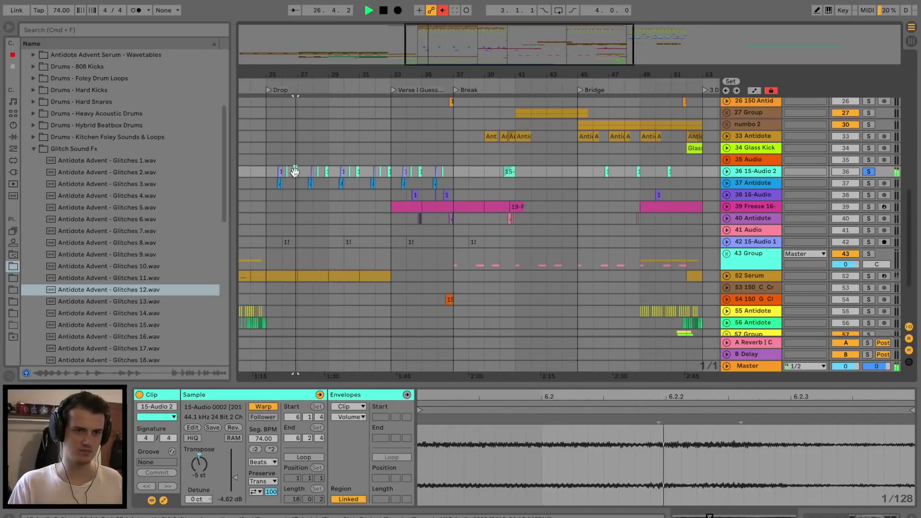
# Return to the third drop and play it from 53.3.3 to listen through the arrangement up to 55.3.
pyautogui.hscroll(15, 349, 177)
pyautogui.press('space')
pyautogui.scroll(5, 349, 177)
pyautogui.hscroll(-4, 349, 177)
pyautogui.moveTo(307, 75); pyautogui.dragTo(314, 120)
pyautogui.click(306, 147)
pyautogui.press('space')
pyautogui.scroll(4, 336, 143)
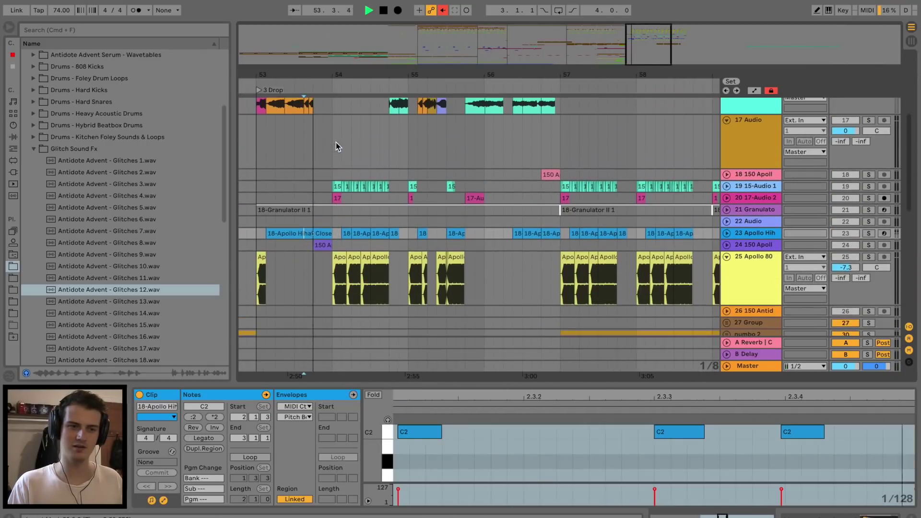
pyautogui.click(873, 233)
pyautogui.scroll(2, 451, 157)
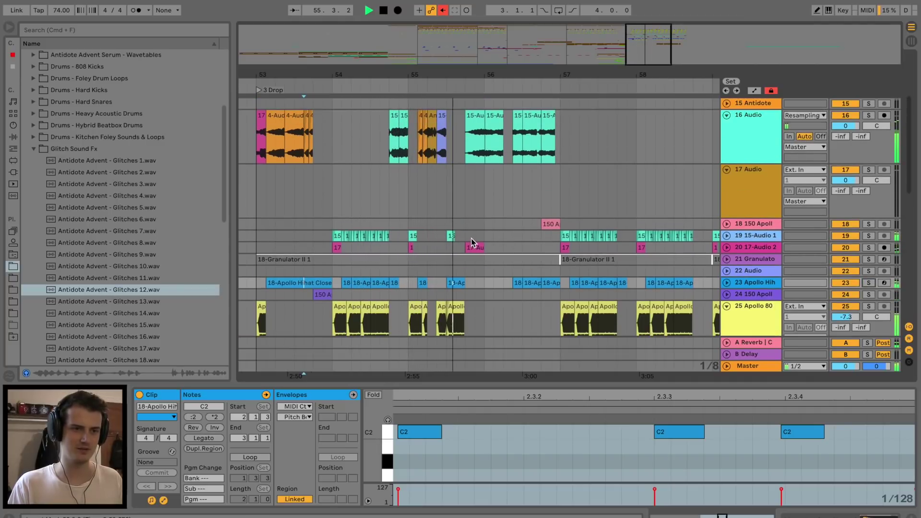
# Replace the 15-Audio 1 slice at 55.3 on track 19 with the 15-Audio 2 clip, transposed to 7 st, and play it back.
pyautogui.click(447, 236)
pyautogui.click(437, 235)
pyautogui.click(453, 236)
pyautogui.press('space')
pyautogui.press('space')
pyautogui.click(200, 466)
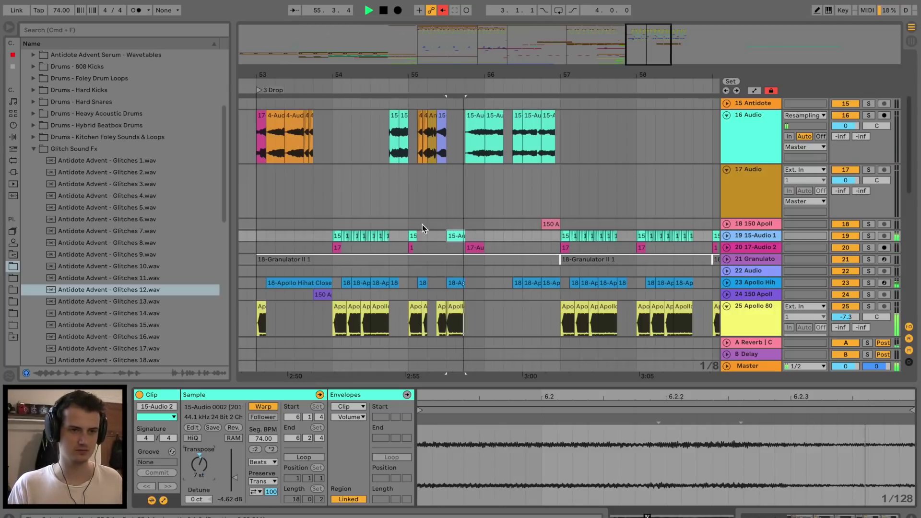
pyautogui.click(401, 223)
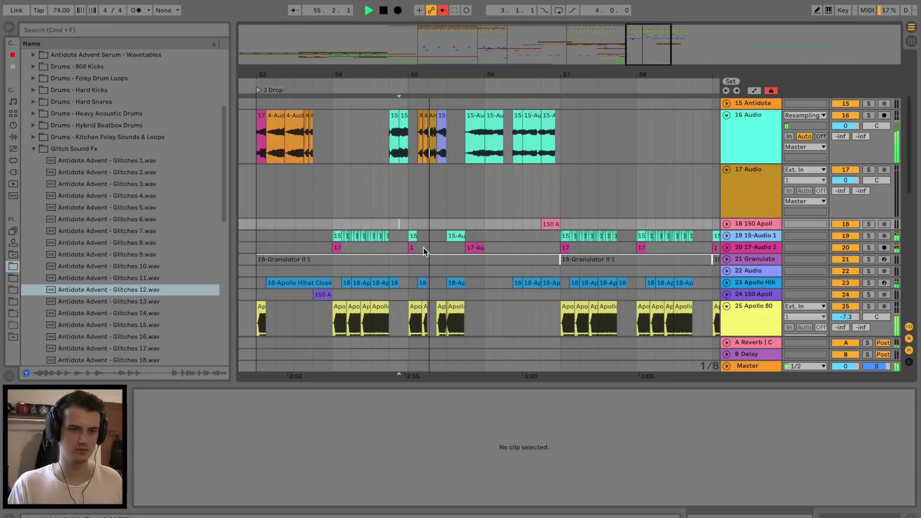
pyautogui.press('space')
# Transpose the Apollo 808 clip at 55.3 on track 25 to 3 st while auditioning it against the 15-Audio 2 clip.
pyautogui.click(453, 310)
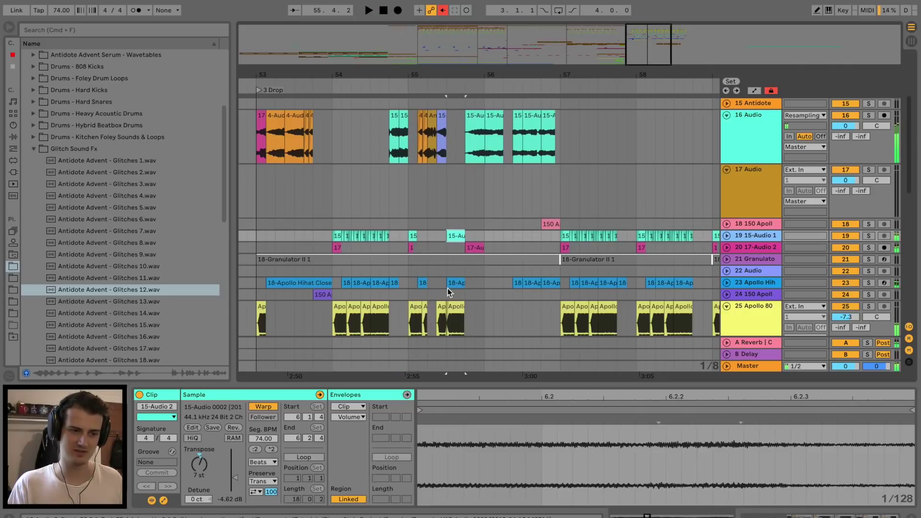
pyautogui.scroll(-1, 452, 309)
pyautogui.press('space')
pyautogui.press('space')
pyautogui.moveTo(208, 466); pyautogui.dragTo(199, 466)
pyautogui.press('space')
pyautogui.press('space')
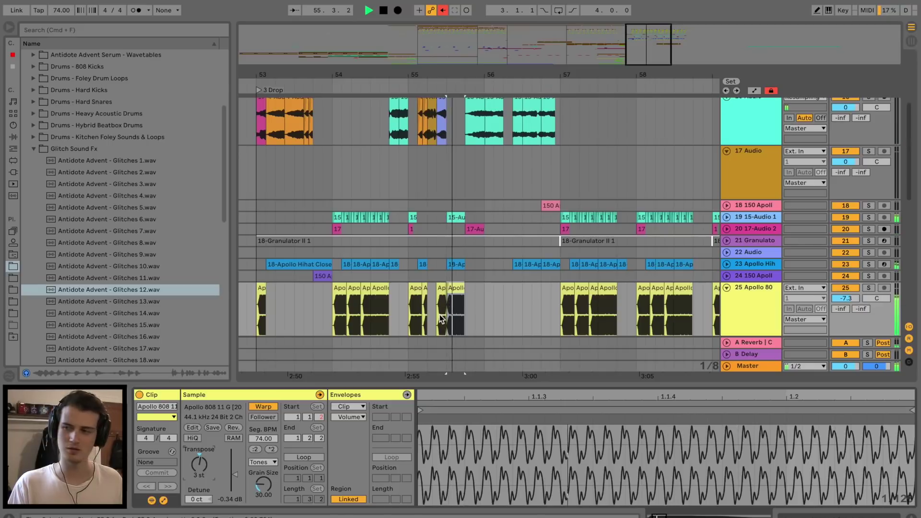
# Add an Apollo 808 clip at 55.4 on track 25, transpose it to 11 st and play the passage back.
pyautogui.click(428, 216)
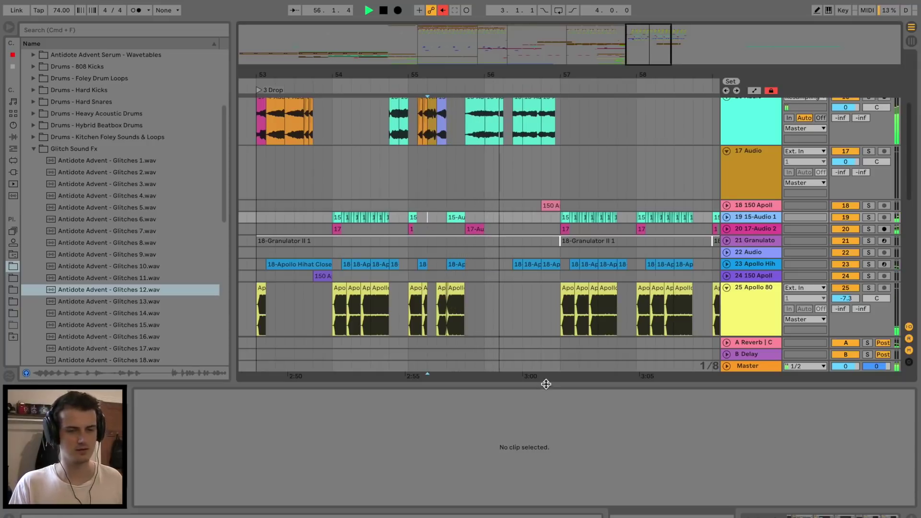
pyautogui.moveTo(545, 384); pyautogui.dragTo(549, 478)
pyautogui.hscroll(2, 471, 276)
pyautogui.scroll(3, 470, 275)
pyautogui.scroll(1, 470, 275)
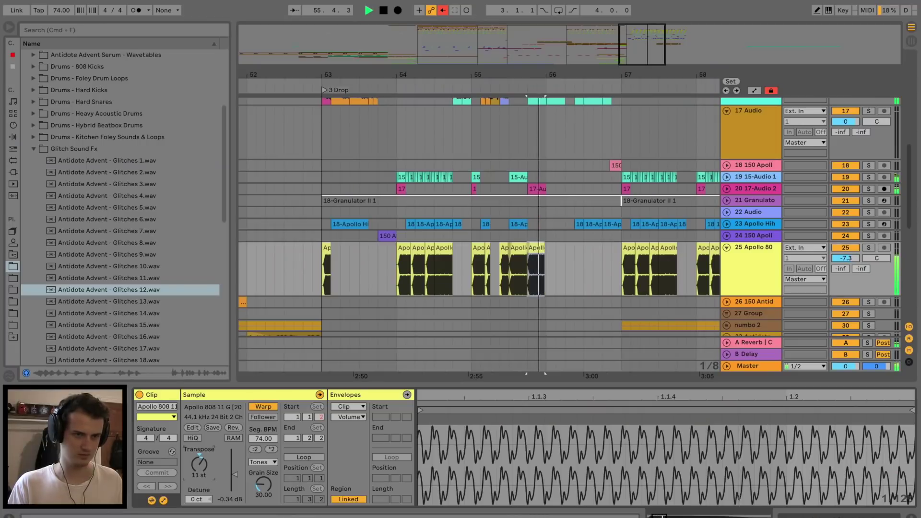
pyautogui.click(499, 165)
pyautogui.press('space')
pyautogui.press('space')
# Add a short Apollo 808 clip at bar 60 on track 25 and transpose it to 8 st while auditioning it.
pyautogui.moveTo(584, 385); pyautogui.dragTo(595, 470)
pyautogui.hscroll(3, 571, 287)
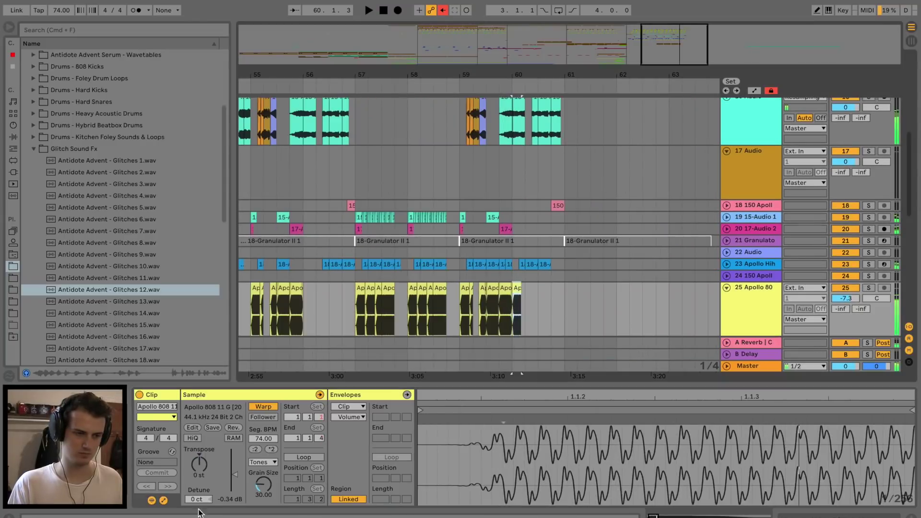
pyautogui.moveTo(201, 473); pyautogui.dragTo(201, 463)
pyautogui.press('space')
pyautogui.press('Up')
pyautogui.press('space')
pyautogui.press('space')
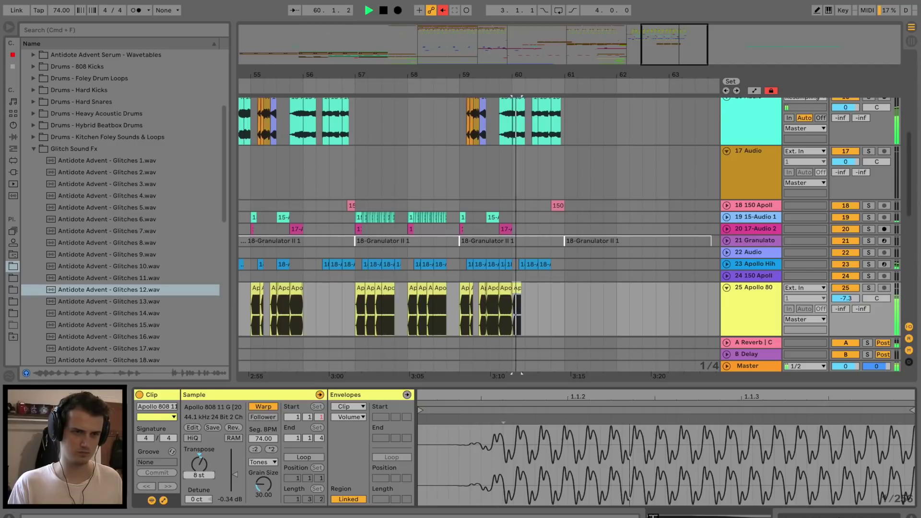
# Copy the short 8 st Apollo 808 clip from bar 60 to bar 56 on track 25 and play on into bar 57.
pyautogui.hscroll(-3, 446, 267)
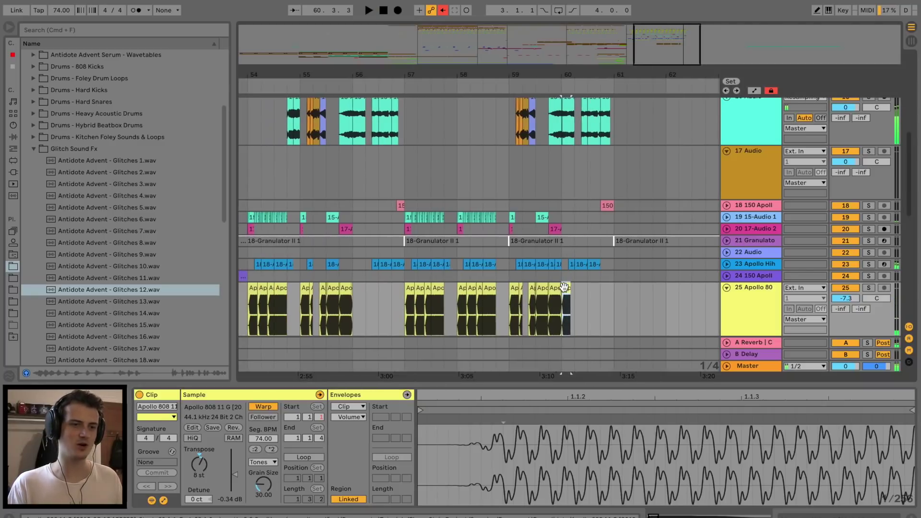
pyautogui.hscroll(-3, 315, 297)
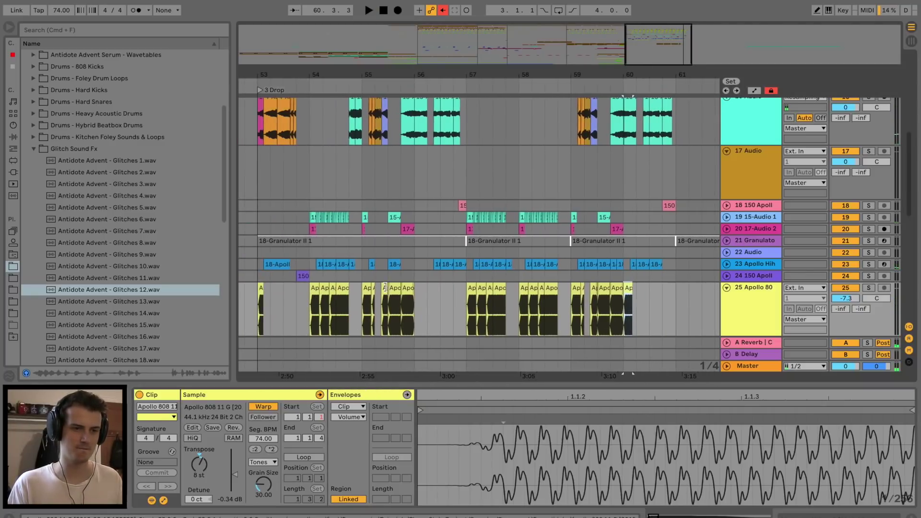
pyautogui.click(408, 295)
pyautogui.press('space')
pyautogui.click(418, 291)
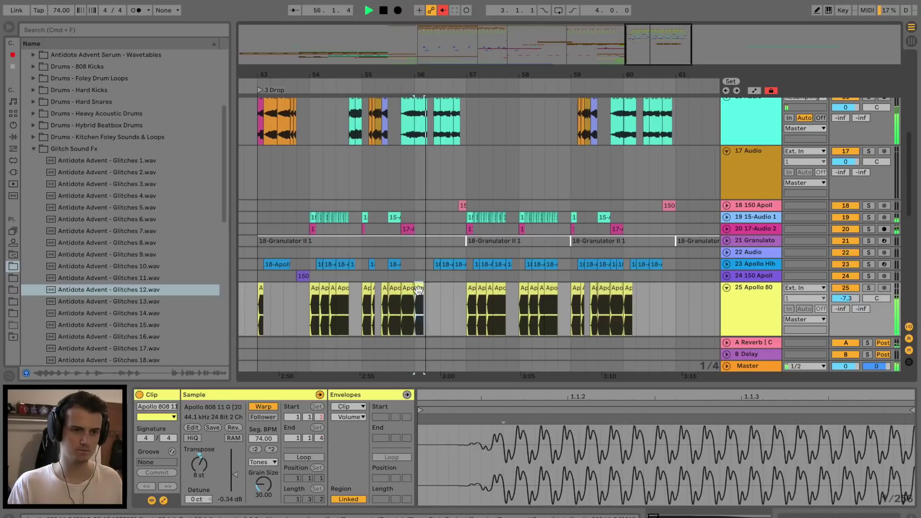
pyautogui.moveTo(520, 377); pyautogui.dragTo(525, 476)
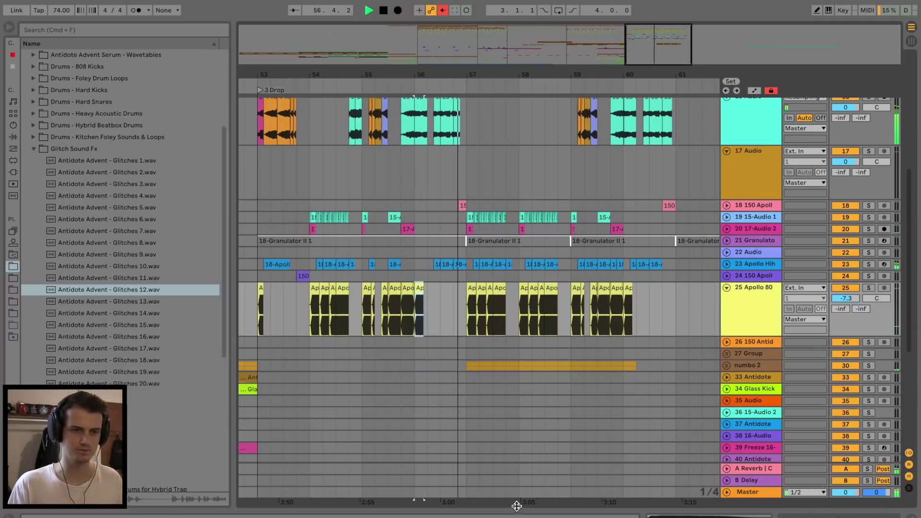
pyautogui.scroll(3, 540, 313)
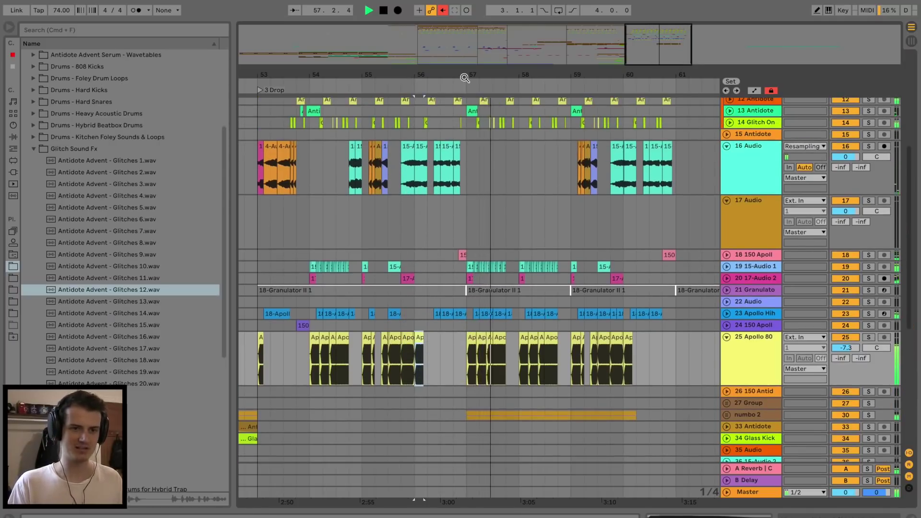
# Copy the 150 Apollo Hat Loop clip at 56.4.2 on track 18 to a new audio track below it and show the audio effects list.
pyautogui.moveTo(465, 76); pyautogui.dragTo(465, 127)
pyautogui.press('space')
pyautogui.doubleClick(456, 255)
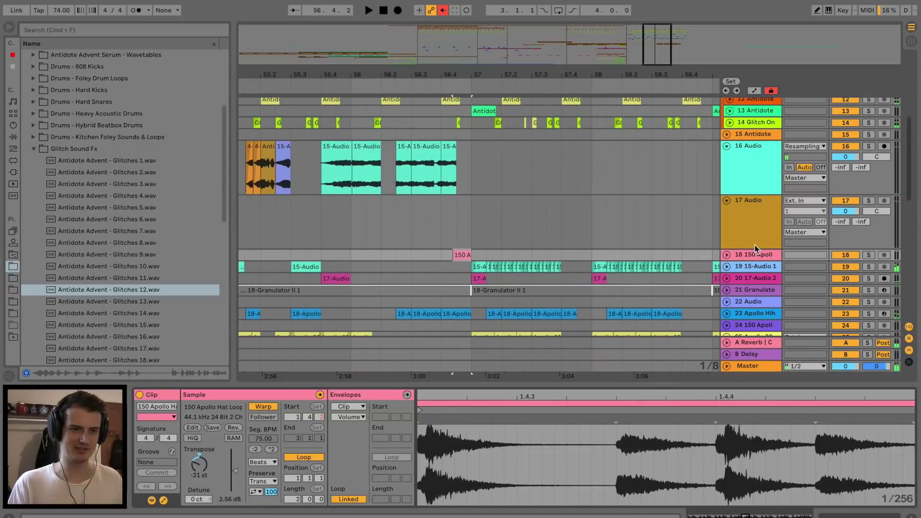
pyautogui.click(727, 255)
pyautogui.press('super+t')
pyautogui.press('super+v')
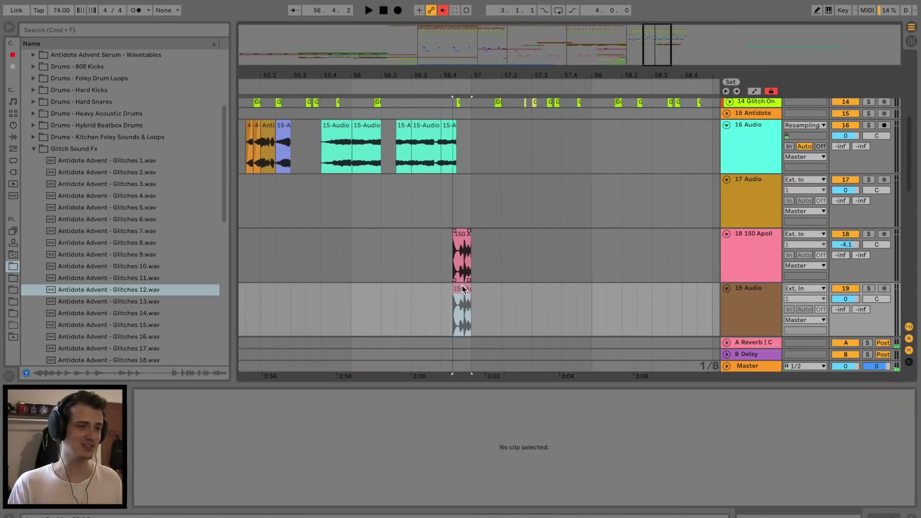
pyautogui.click(13, 137)
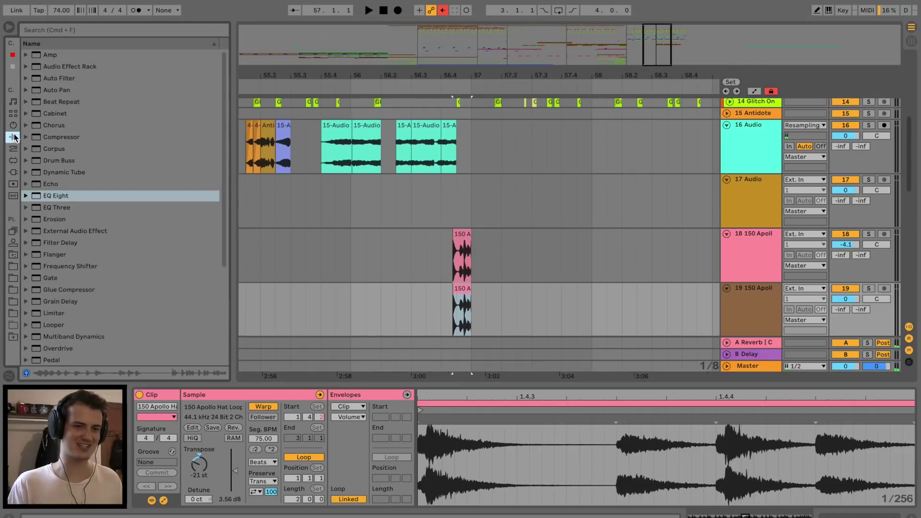
# Add a Drum Buss to track 19, raise its Transients to 1.00, lower the track volume to -31.0 and replay bar 56.
pyautogui.click(51, 161)
pyautogui.moveTo(478, 292); pyautogui.dragTo(478, 293)
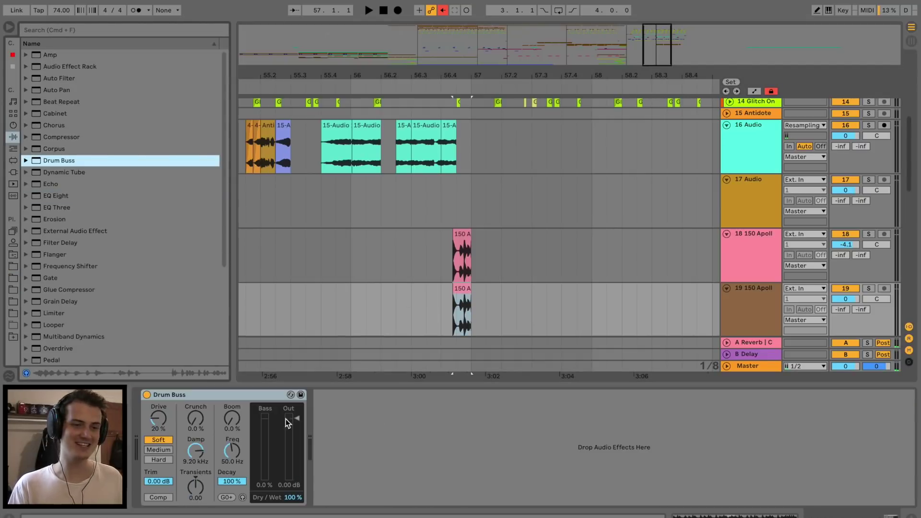
pyautogui.click(398, 305)
pyautogui.press('space')
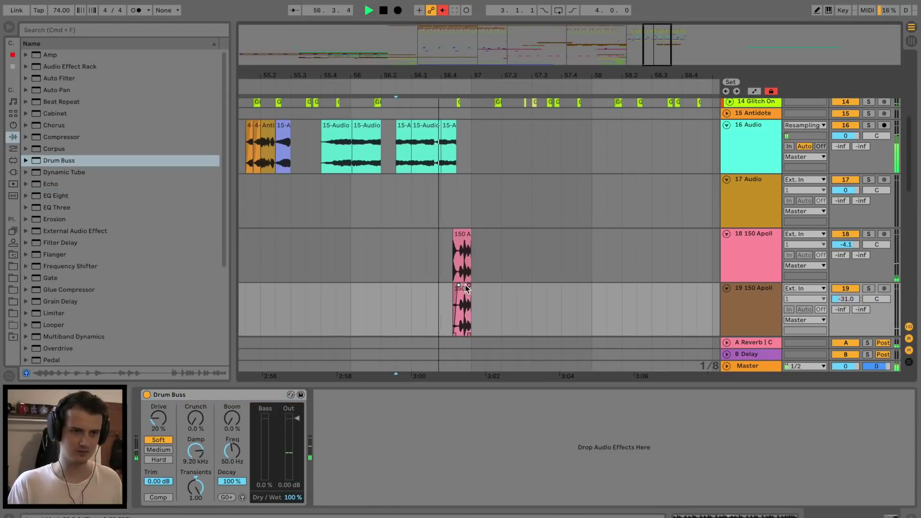
pyautogui.press('space')
pyautogui.press('space')
pyautogui.moveTo(194, 454); pyautogui.dragTo(194, 496)
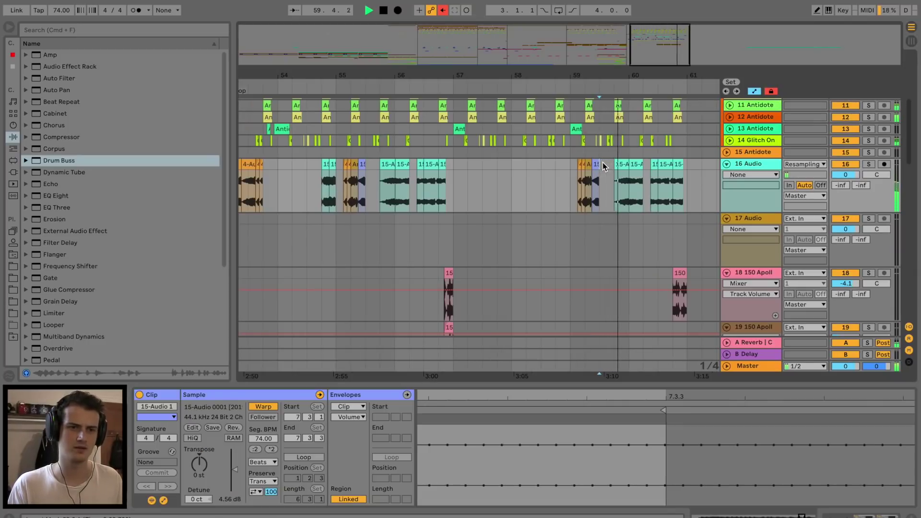
# Transpose the first resampled clip at 59.4 on track 16 to 10 st and copy it over the matching clip at 55.4.
pyautogui.click(620, 168)
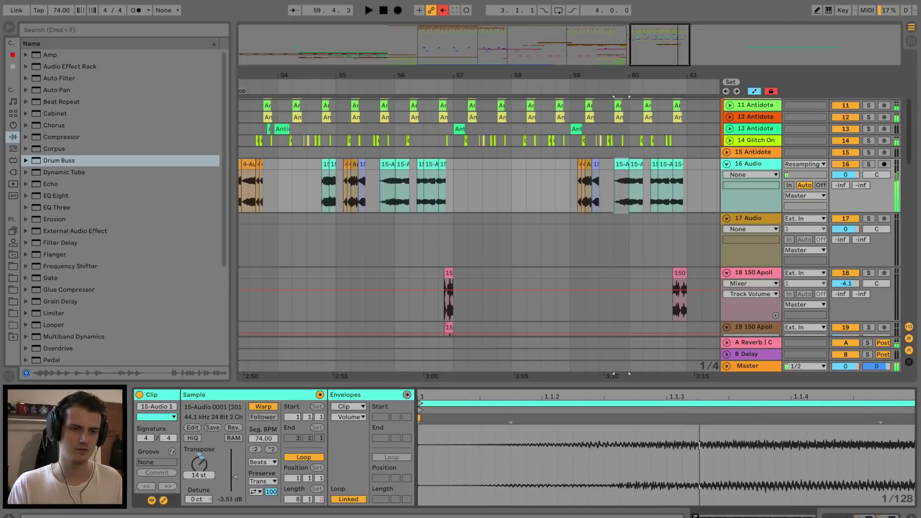
pyautogui.moveTo(199, 463); pyautogui.dragTo(199, 470)
pyautogui.click(623, 164)
pyautogui.press('super+c')
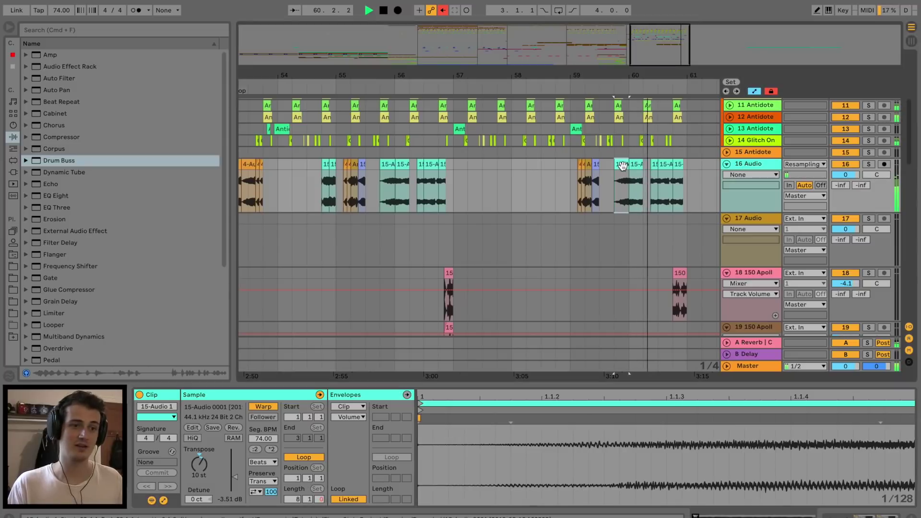
pyautogui.click(387, 164)
pyautogui.press('super+v')
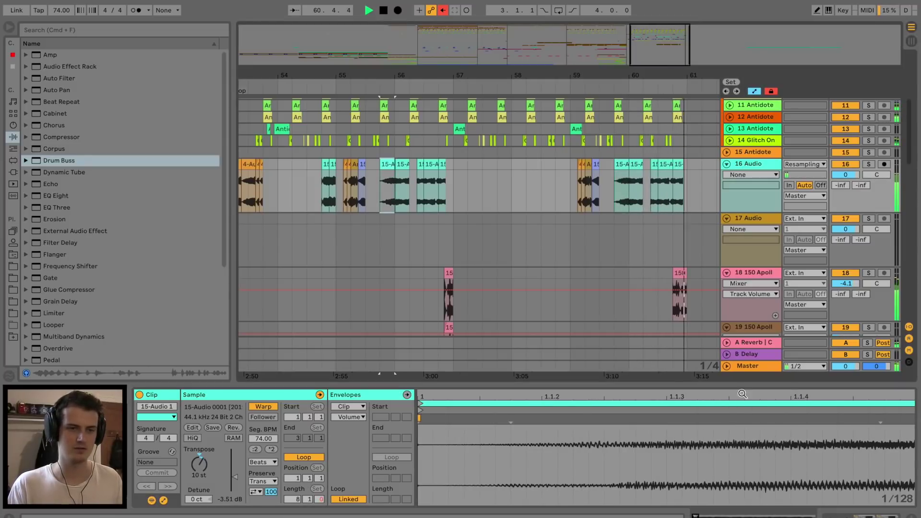
# Add an Apollo Hihat clip about one and a half bars long at bar 61 on track 24 and play into it.
pyautogui.hotkey('alt', 'u')
pyautogui.press('alt+super+l')
pyautogui.hscroll(5, 631, 226)
pyautogui.press('space')
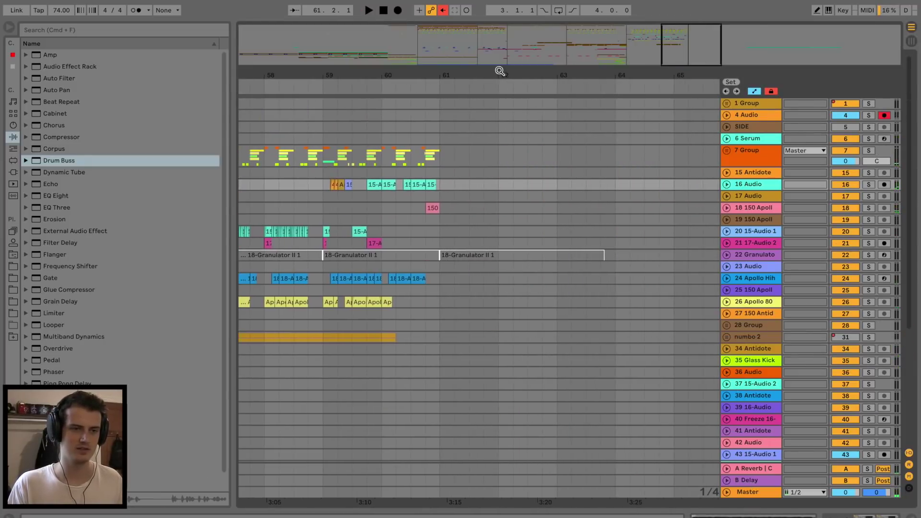
pyautogui.moveTo(499, 71); pyautogui.dragTo(498, 72)
pyautogui.moveTo(535, 279); pyautogui.dragTo(571, 280)
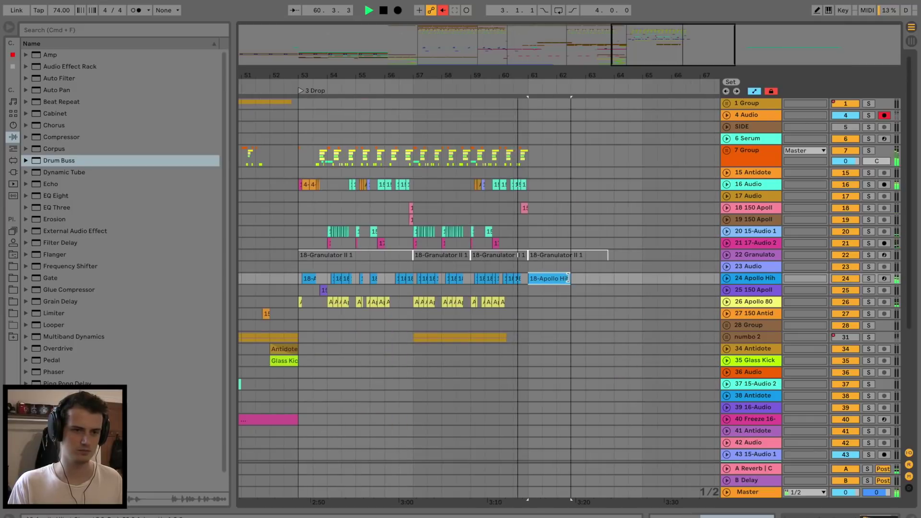
pyautogui.hscroll(-1, 552, 257)
pyautogui.hscroll(-1, 552, 258)
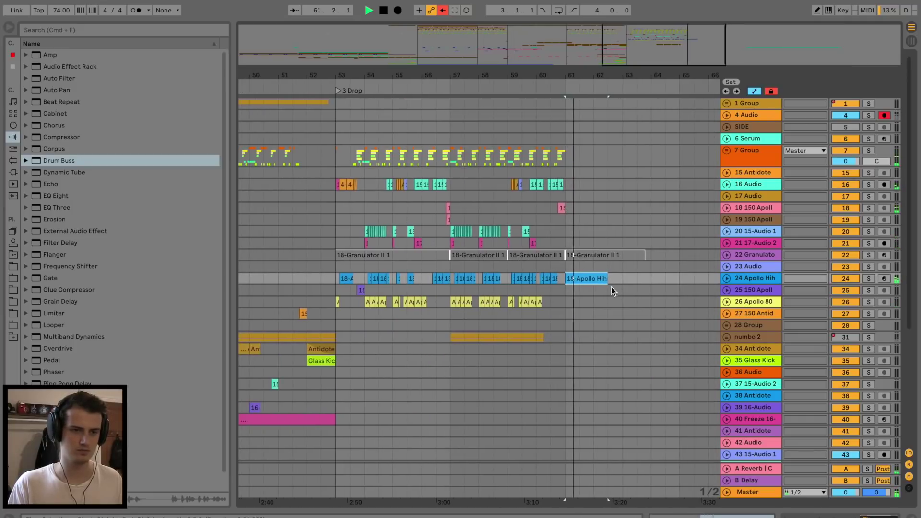
pyautogui.press('space')
# Copy the Apollo 808 clip from bar 57 to bar 61 on track 26 and play it back.
pyautogui.click(453, 303)
pyautogui.press('super+c')
pyautogui.click(565, 303)
pyautogui.press('super+v')
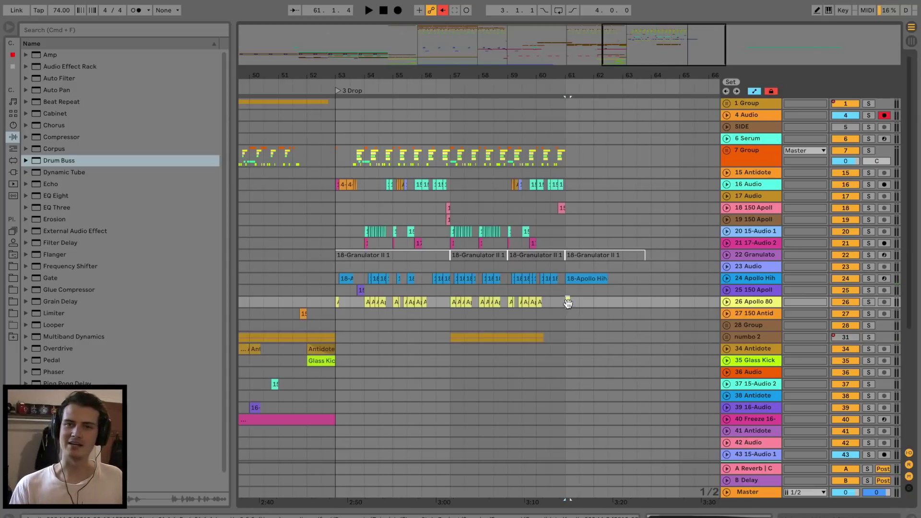
pyautogui.press('space')
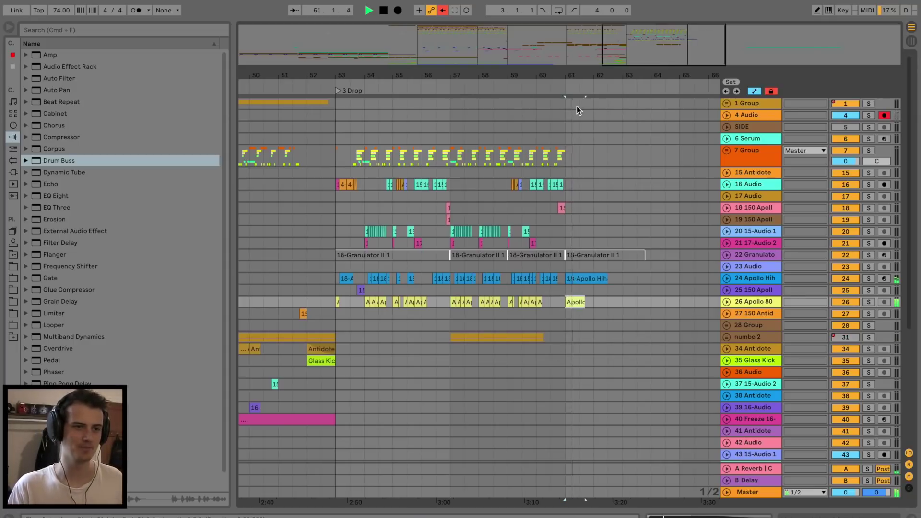
# Paste a four-bar Serum chord clip at bar 61 on track 2 and fill track 24 with Apollo Hihat clips up to bar 65.
pyautogui.press('-')
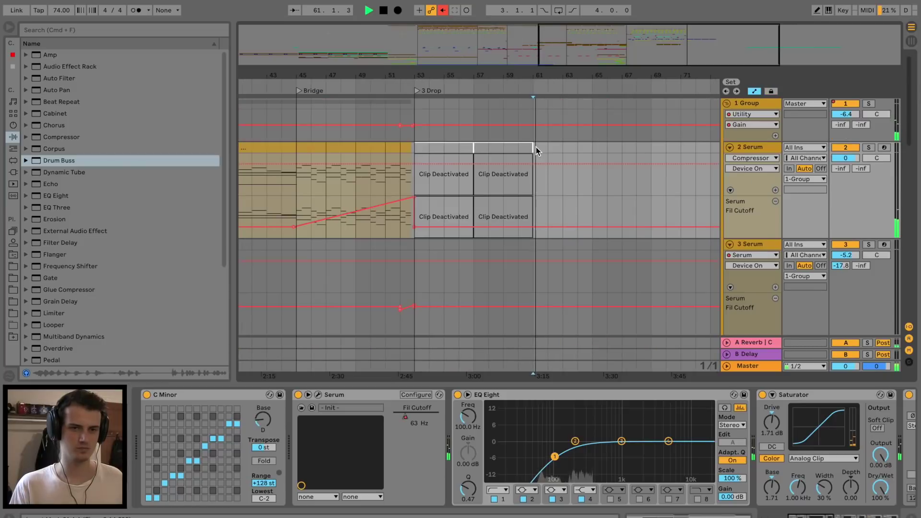
pyautogui.click(536, 147)
pyautogui.press('space')
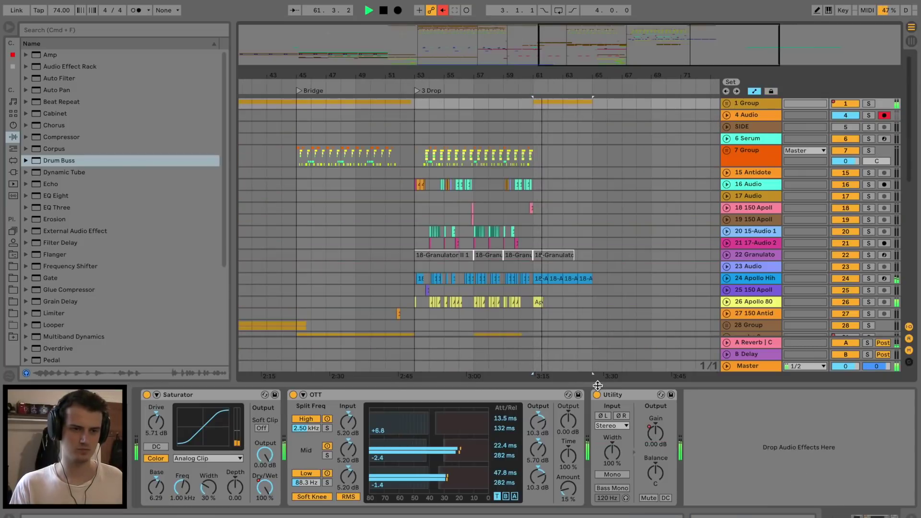
pyautogui.moveTo(597, 385); pyautogui.dragTo(605, 493)
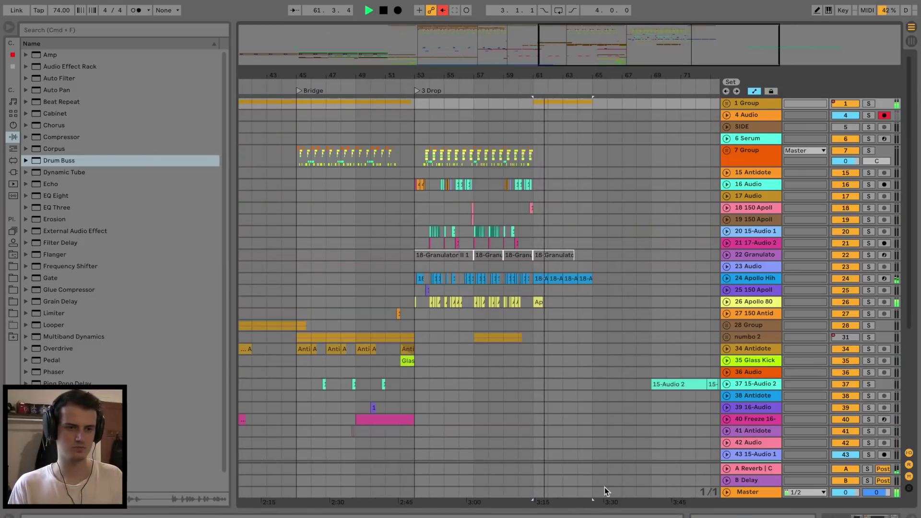
# Remove the Apollo 808 clip at bar 61 on track 26 and play the Break section from bar 37.
pyautogui.click(538, 301)
pyautogui.hscroll(-6, 515, 293)
pyautogui.scroll(3, 514, 293)
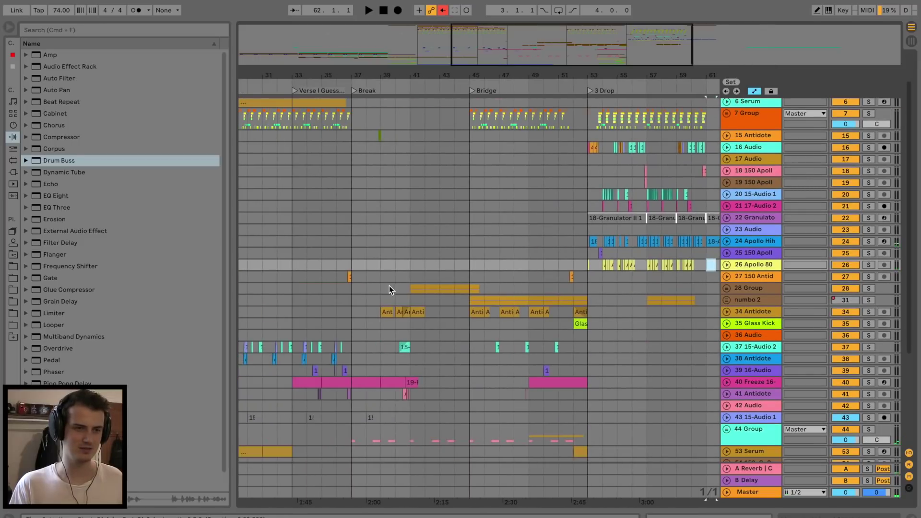
pyautogui.click(409, 289)
pyautogui.press('space')
pyautogui.click(353, 289)
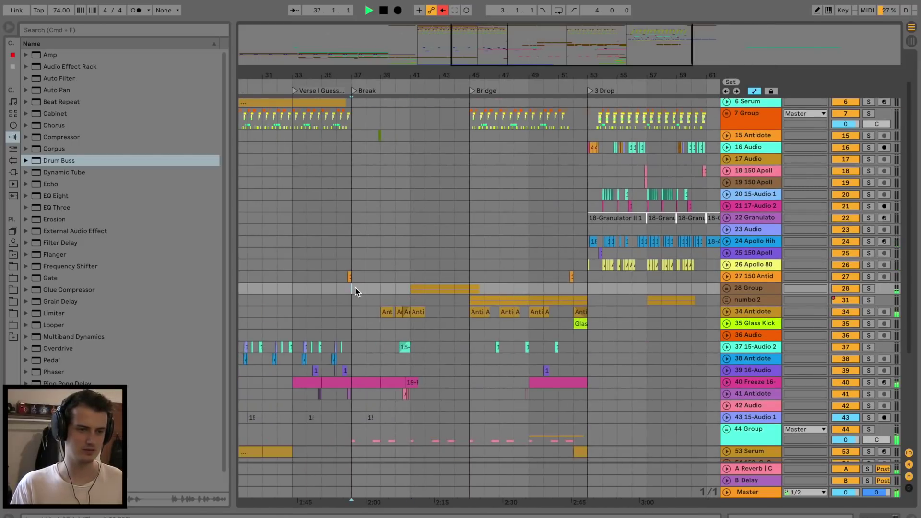
pyautogui.scroll(-5, 354, 291)
pyautogui.scroll(2, 356, 291)
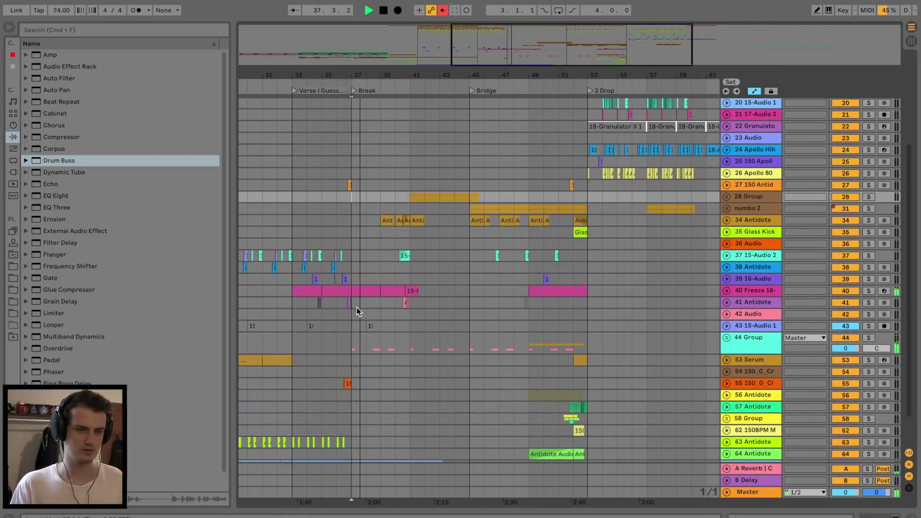
pyautogui.scroll(4, 357, 312)
pyautogui.scroll(-3, 359, 274)
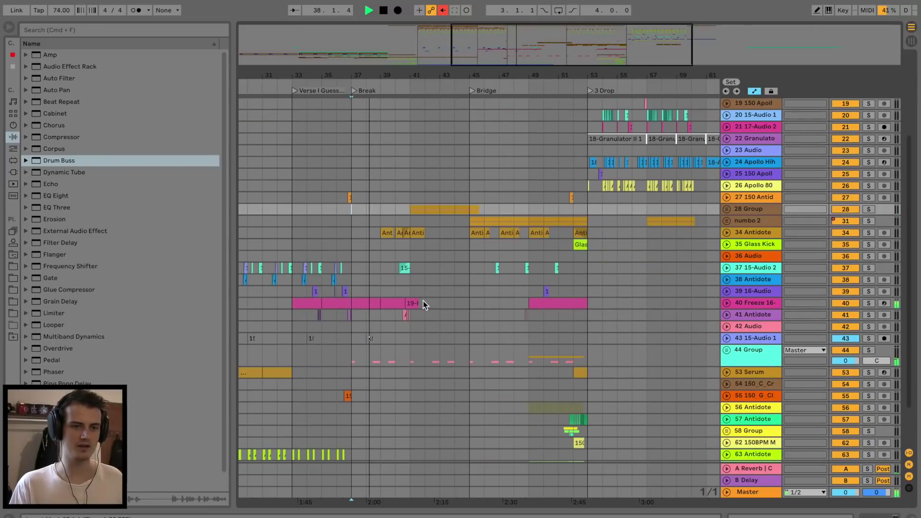
# Copy the Freeze clips of the Break from bar 37 on track 40 to bar 61 and play them back.
pyautogui.moveTo(424, 301); pyautogui.dragTo(353, 302)
pyautogui.hscroll(10, 428, 289)
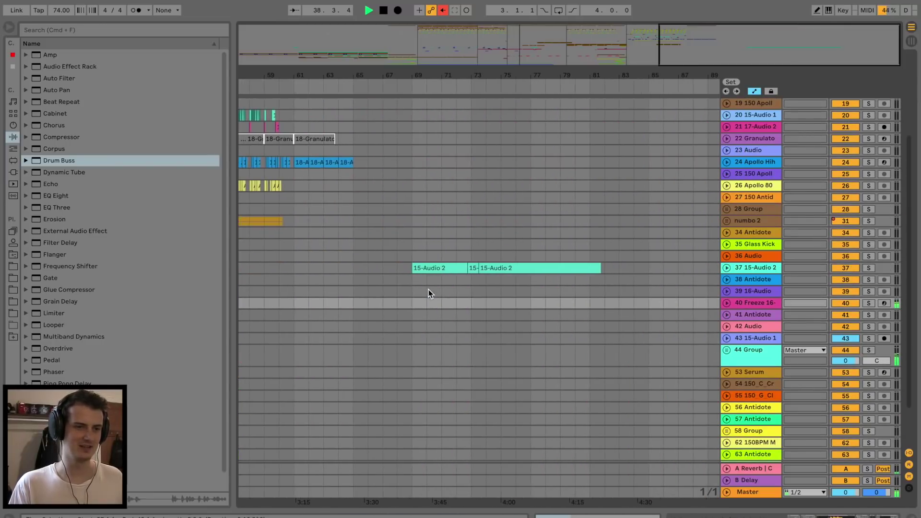
pyautogui.click(300, 304)
pyautogui.press('super+v')
pyautogui.click(290, 269)
pyautogui.hscroll(-5, 291, 270)
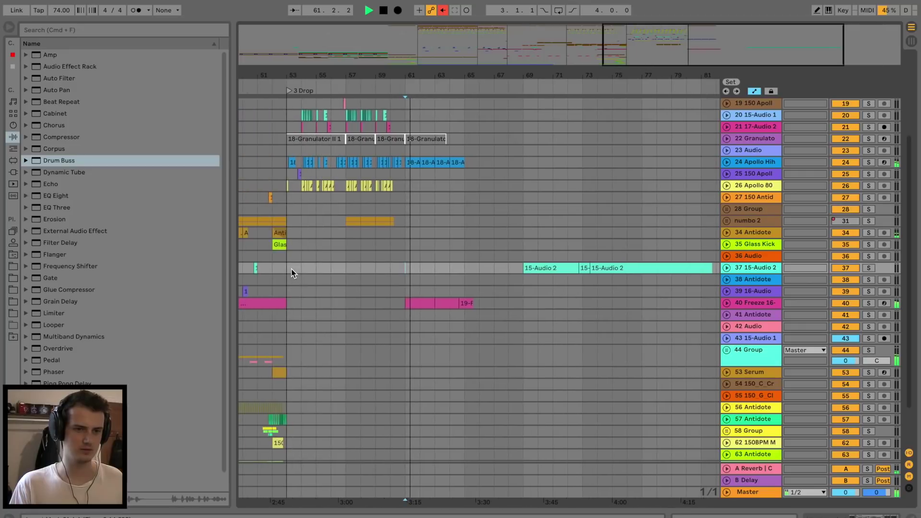
# Move the last C2 note of the Apollo Hihat clip at bar 61 on track 24 slightly earlier while playing on into bar 64.
pyautogui.scroll(5, 291, 269)
pyautogui.doubleClick(412, 249)
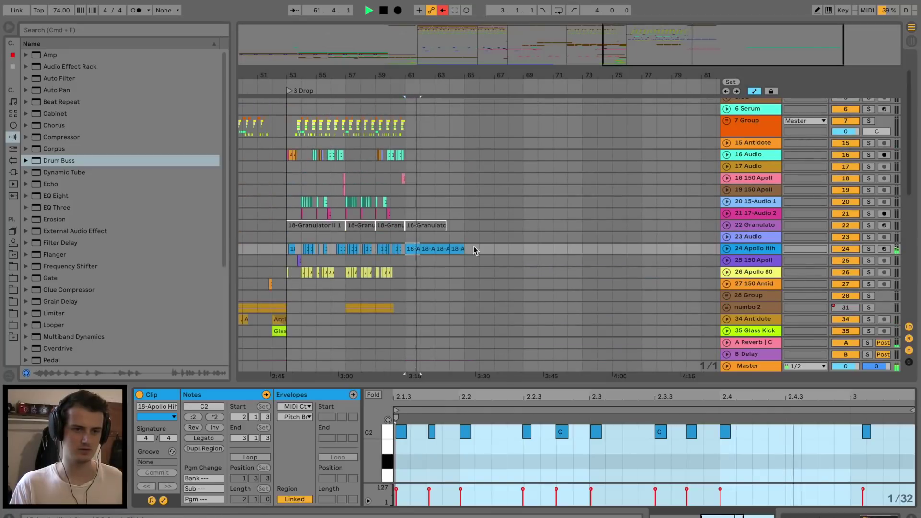
pyautogui.click(733, 251)
pyautogui.click(727, 249)
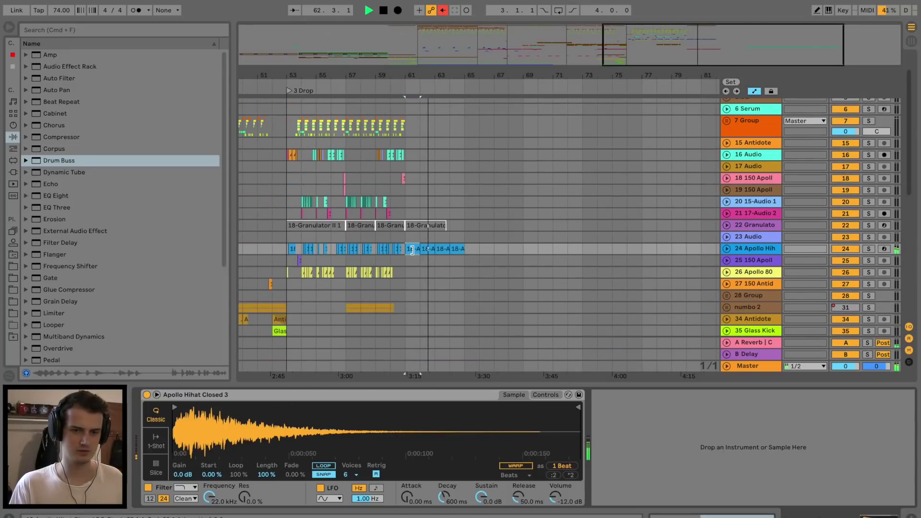
pyautogui.doubleClick(411, 249)
pyautogui.moveTo(866, 436); pyautogui.dragTo(860, 433)
pyautogui.click(453, 248)
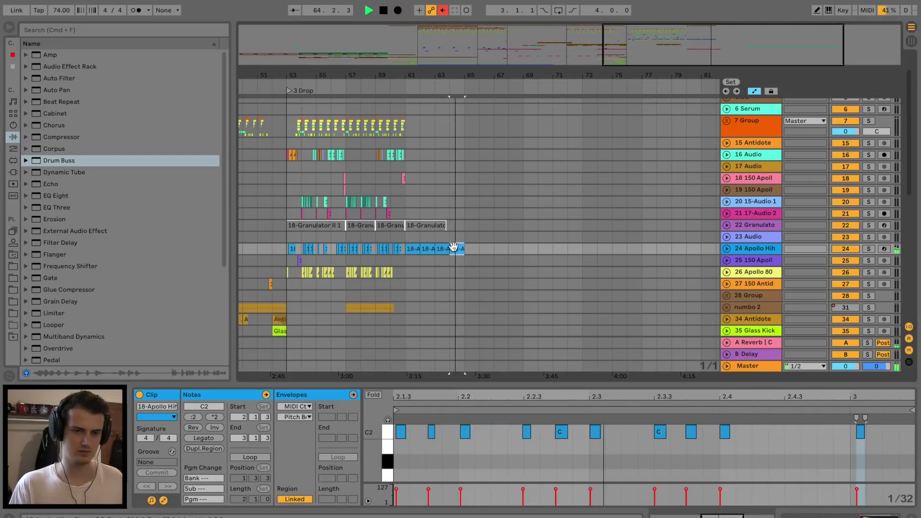
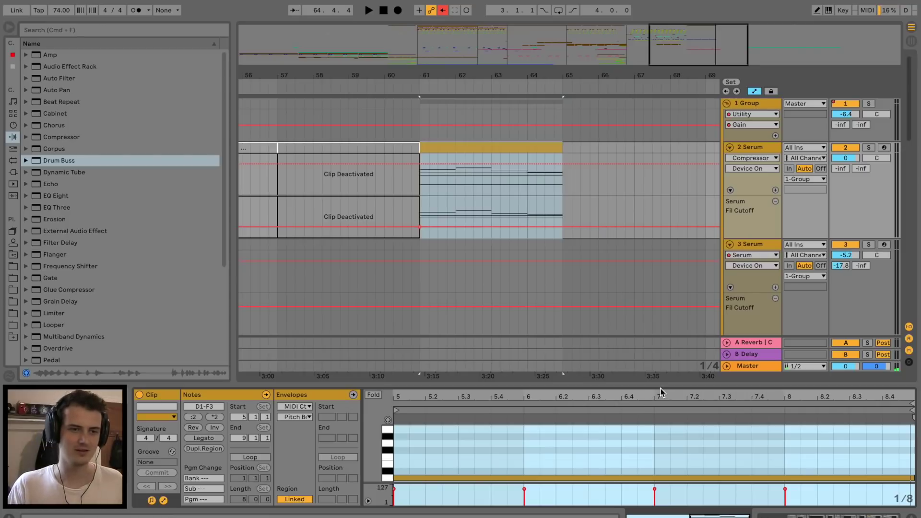
# Try shortening the D1 and D3 notes of the Serum clip at bar 65 to eighth-note stabs and audition them.
pyautogui.moveTo(661, 384); pyautogui.dragTo(648, 220)
pyautogui.moveTo(648, 220); pyautogui.dragTo(648, 220)
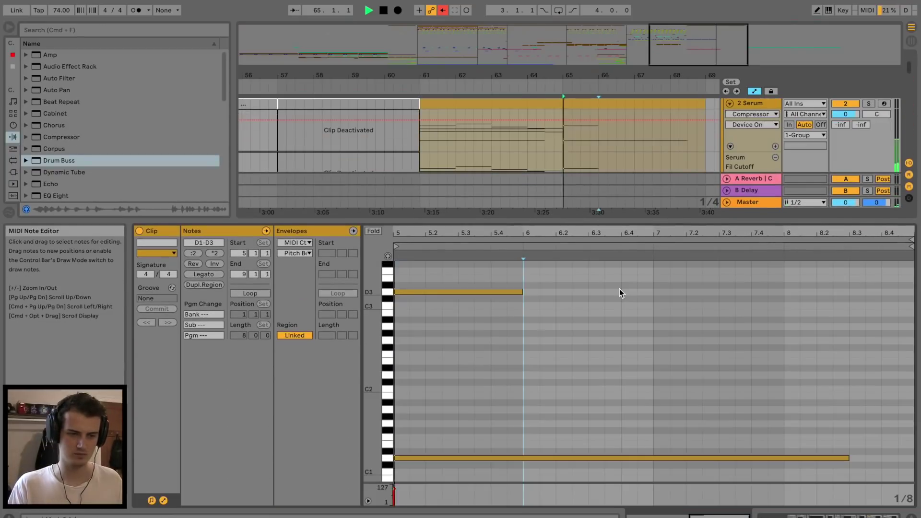
pyautogui.moveTo(849, 458); pyautogui.dragTo(409, 458)
pyautogui.moveTo(522, 292); pyautogui.dragTo(409, 301)
pyautogui.press('space')
pyautogui.press('space')
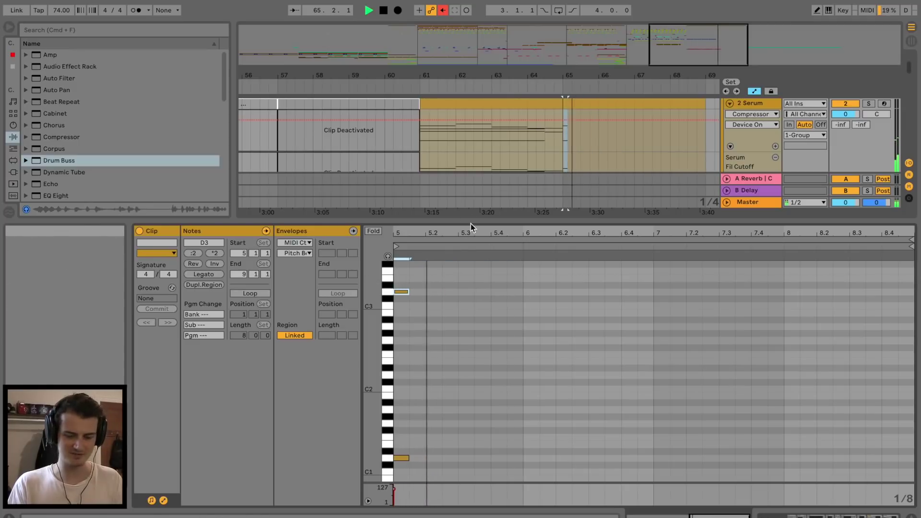
# Delete the Serum clip between bars 65 and 69 on track 2 and replay the end of bar 64.
pyautogui.press('space')
pyautogui.click(538, 138)
pyautogui.press('space')
pyautogui.click(585, 102)
pyautogui.press('Delete')
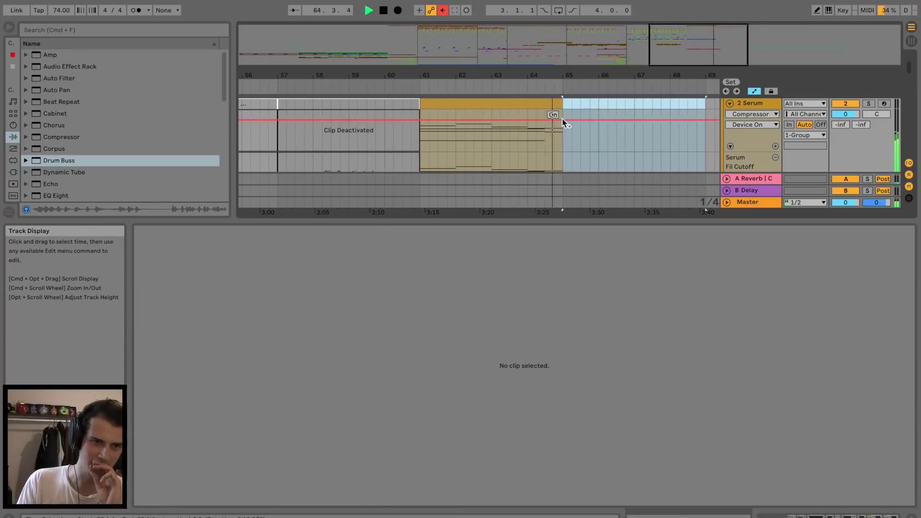
pyautogui.moveTo(691, 221); pyautogui.dragTo(694, 475)
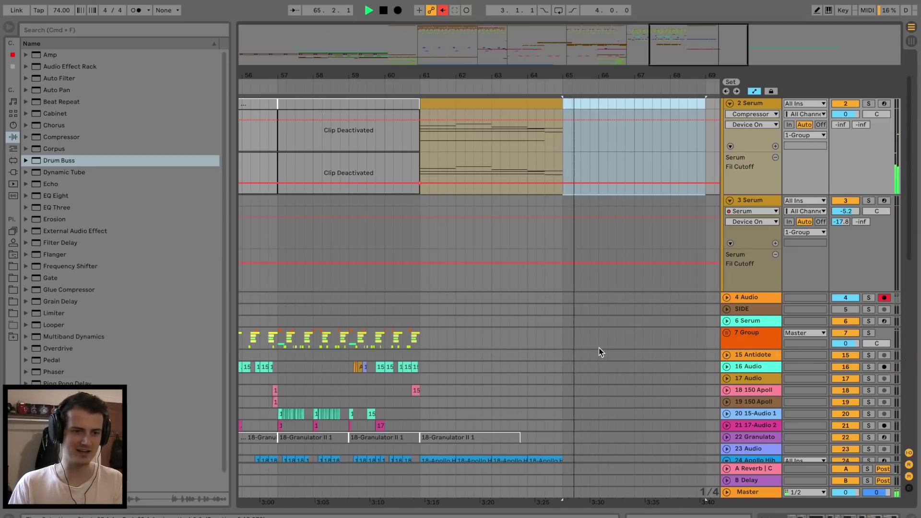
# Delete the last Freeze clip crossing bar 65 on track 40, replay the ending from around bar 64 and fold track 24.
pyautogui.scroll(-6, 598, 336)
pyautogui.press('space')
pyautogui.click(579, 397)
pyautogui.press('Delete')
pyautogui.click(535, 382)
pyautogui.press('space')
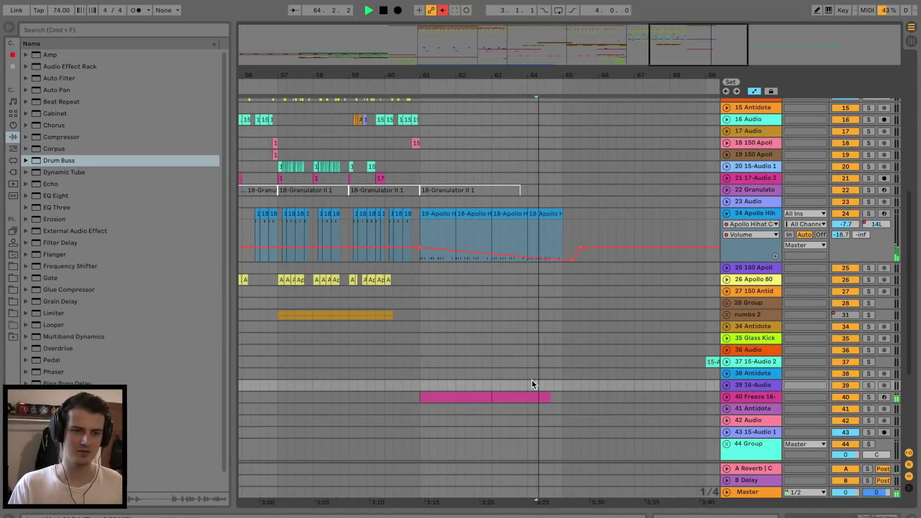
pyautogui.click(528, 382)
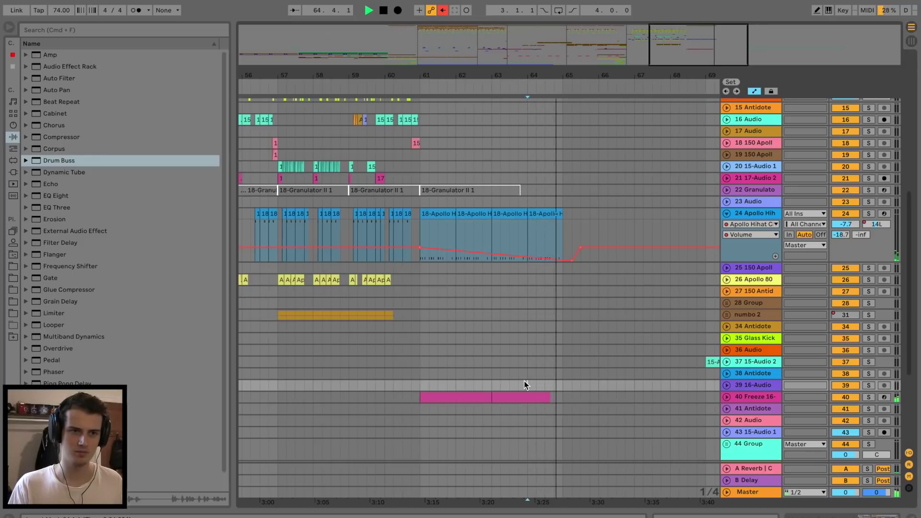
pyautogui.moveTo(563, 80); pyautogui.dragTo(548, 77)
pyautogui.click(726, 213)
# Play track 20 soloed from bar 54 with the end of its effect chain in view.
pyautogui.click(448, 175)
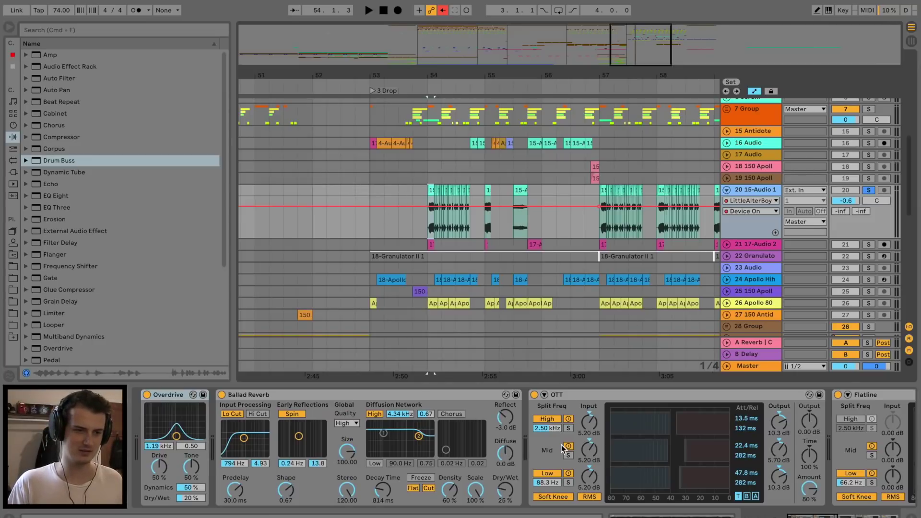
pyautogui.hscroll(10, 564, 448)
pyautogui.press('space')
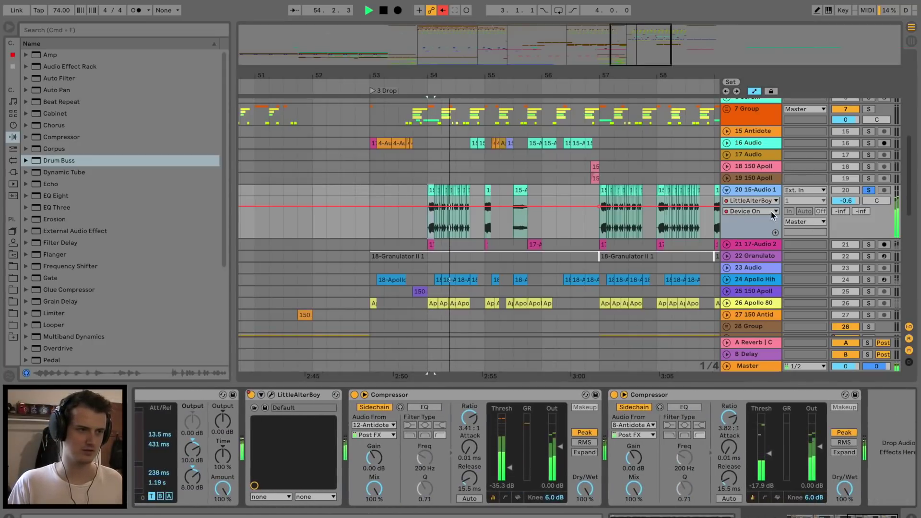
# Insert the Soundtoys LittleMicroShift plug-in after LittleAlterBoy on track 20, audition it and unsolo the track.
pyautogui.click(12, 172)
pyautogui.click(27, 66)
pyautogui.press('space')
pyautogui.doubleClick(54, 102)
pyautogui.doubleClick(82, 136)
pyautogui.press('space')
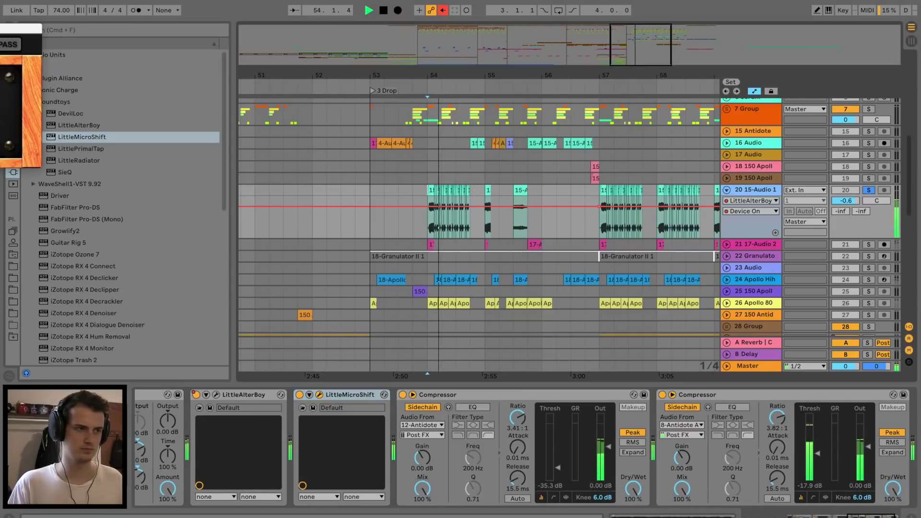
pyautogui.moveTo(0, 30); pyautogui.dragTo(168, 143)
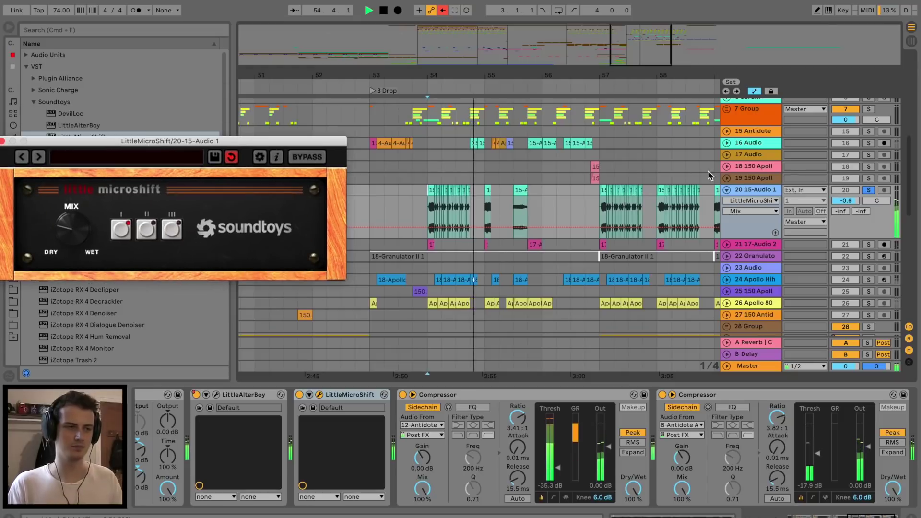
pyautogui.click(868, 190)
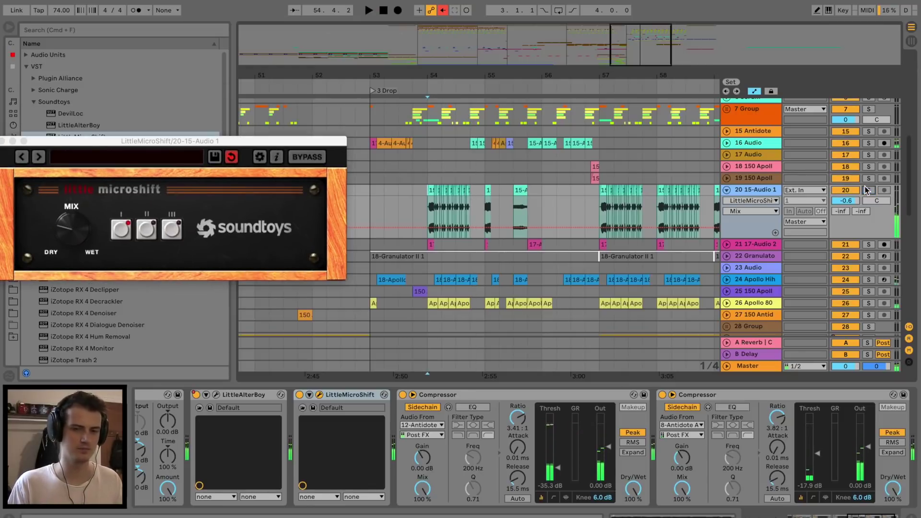
# Close the LittleMicroShift window, replay the third drop from around bar 55.3 and inspect the track 16 clip at bar 55.4.
pyautogui.click(2, 141)
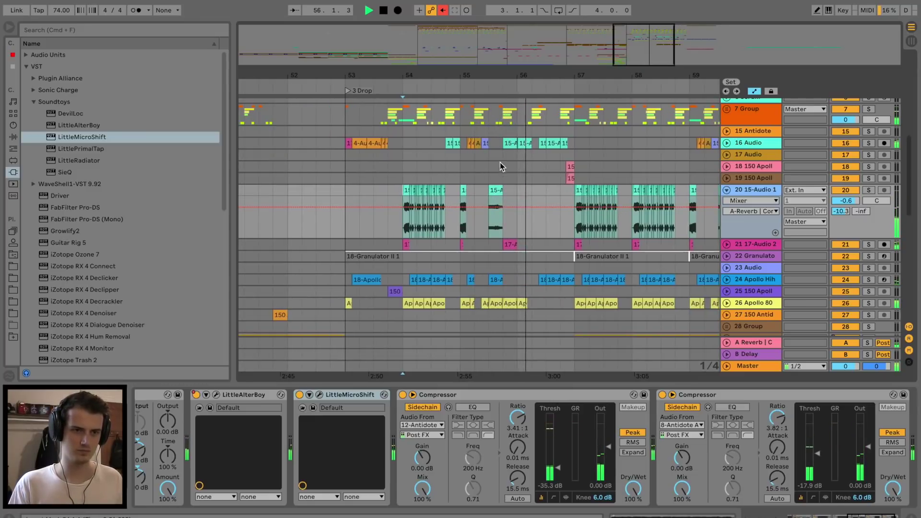
pyautogui.click(506, 142)
pyautogui.press('space')
pyautogui.press('space')
pyautogui.click(494, 143)
pyautogui.press('space')
pyautogui.press('space')
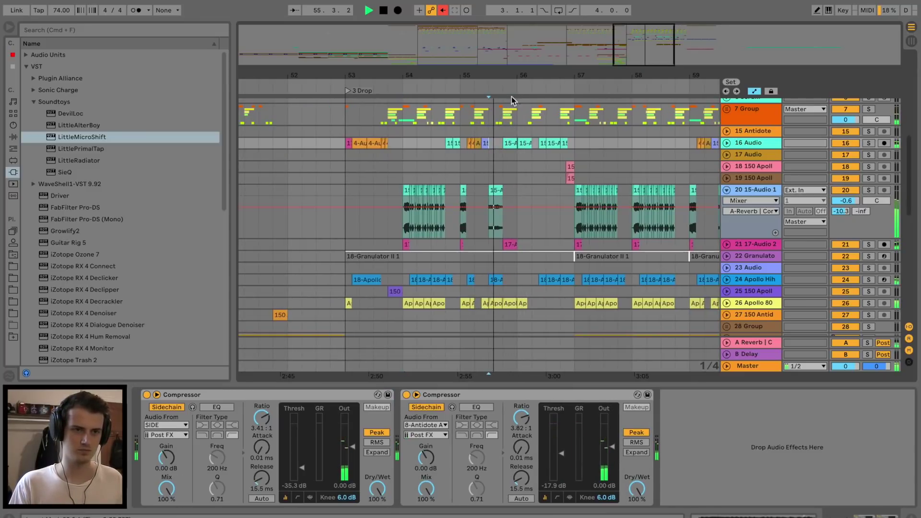
pyautogui.scroll(3, 510, 143)
pyautogui.doubleClick(511, 143)
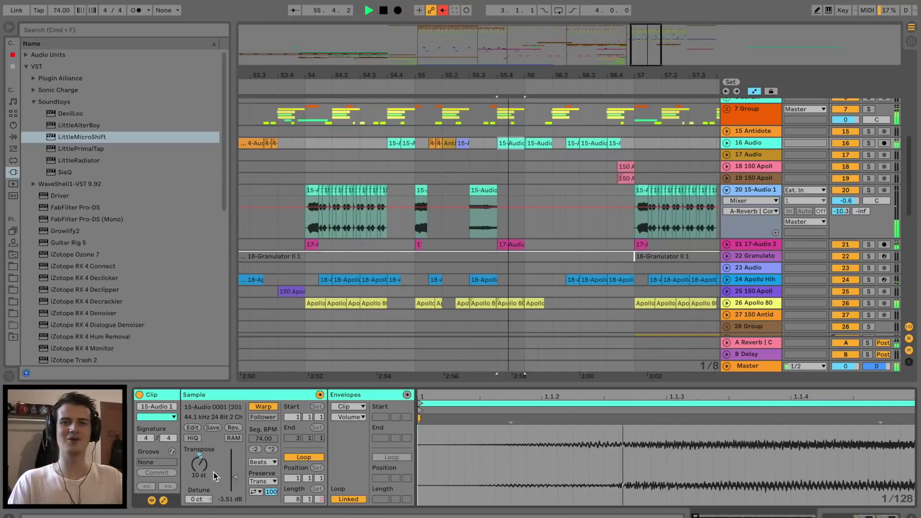
pyautogui.press('space')
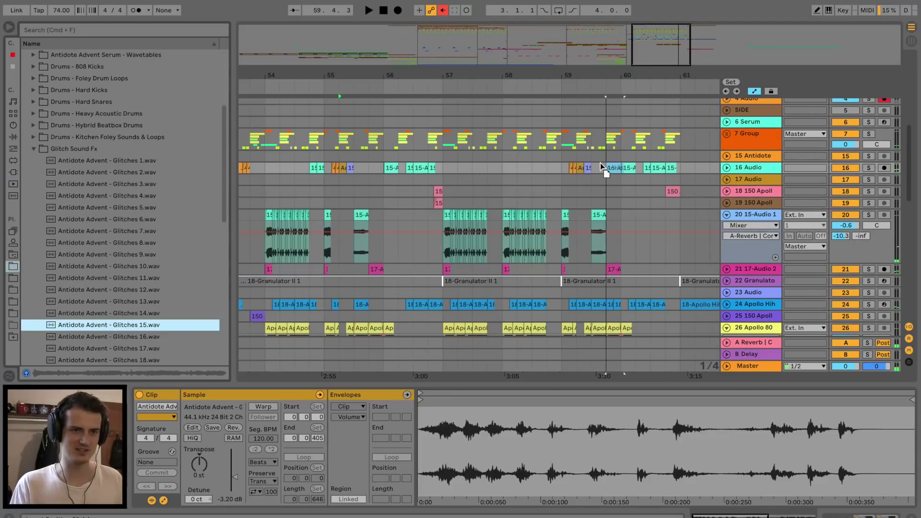
# Place Antidote Advent - Glitches 15.wav on track 16 at bar 57.4, lower its clip gain slightly and play it back.
pyautogui.moveTo(600, 162)
pyautogui.mouseDown()
pyautogui.moveTo(489, 167)
pyautogui.moveTo(502, 166)
pyautogui.mouseUp()
pyautogui.click(459, 168)
pyautogui.press('space')
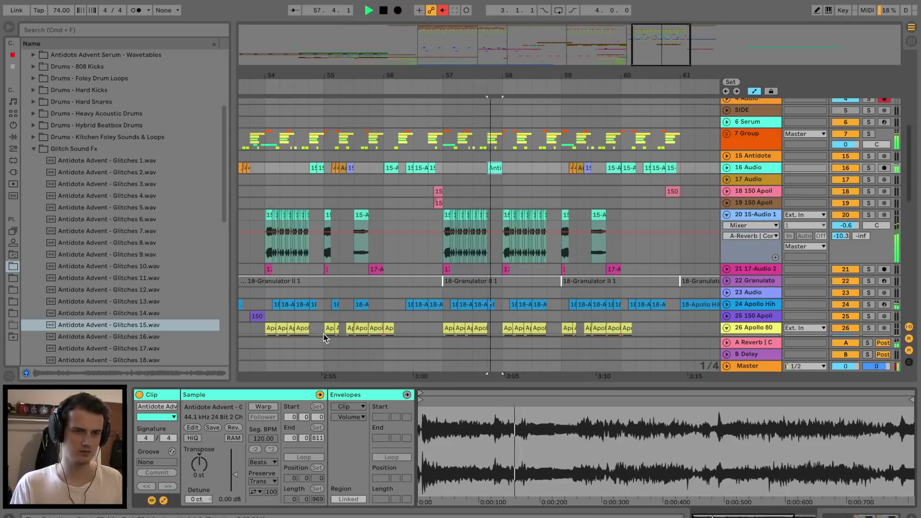
pyautogui.moveTo(236, 474); pyautogui.dragTo(236, 480)
pyautogui.press('space')
pyautogui.press('space')
pyautogui.press('space')
# Add Antidote Advent - Glitches 16.wav to track 16 at bar 58.4, duplicate the clip and play the result.
pyautogui.moveTo(165, 336); pyautogui.dragTo(557, 166)
pyautogui.press('space')
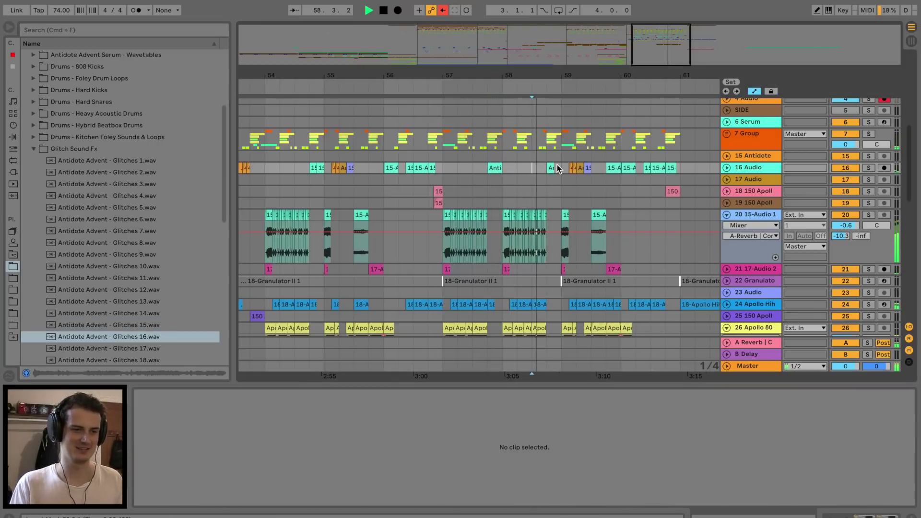
pyautogui.press('space')
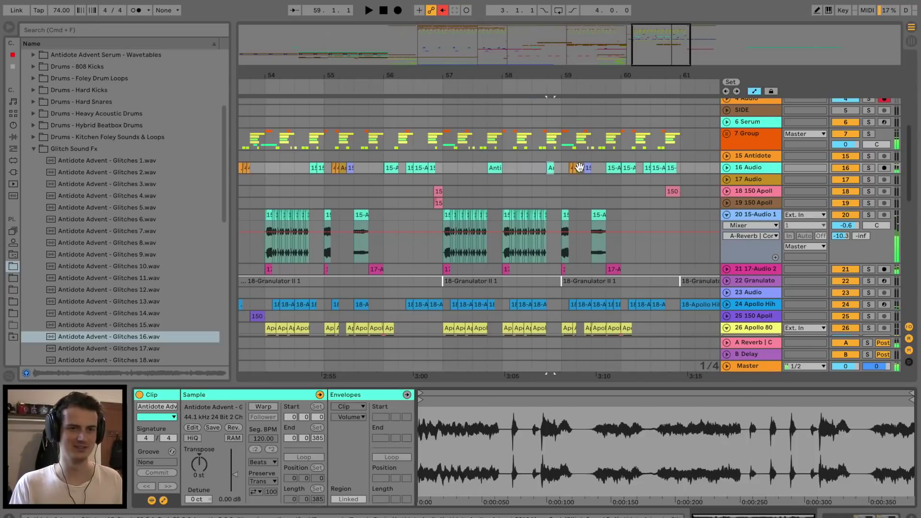
pyautogui.press('super+d')
pyautogui.click(546, 169)
pyautogui.press('space')
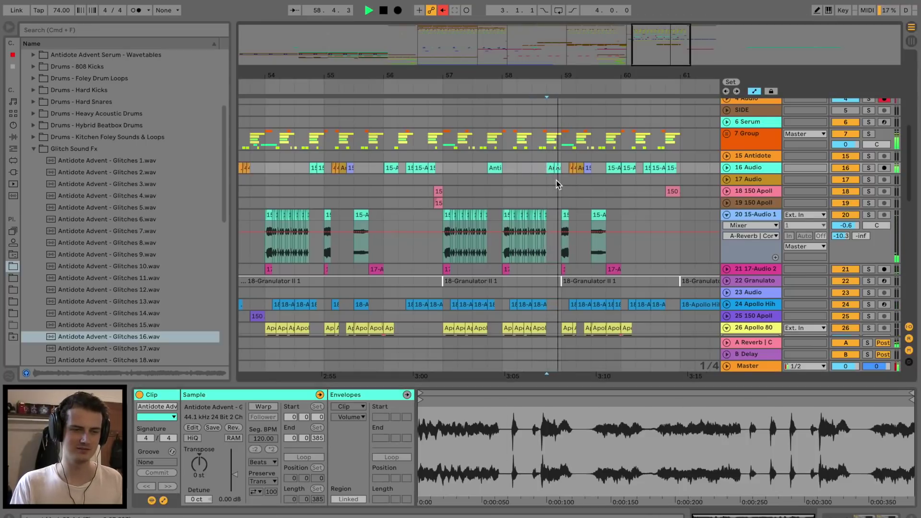
# Trim the Glitches 16 slices at bar 58.4 on track 16, add Glitches 17.wav after them and audition the fill.
pyautogui.press('space')
pyautogui.scroll(5, 555, 168)
pyautogui.click(556, 171)
pyautogui.moveTo(554, 172); pyautogui.dragTo(537, 172)
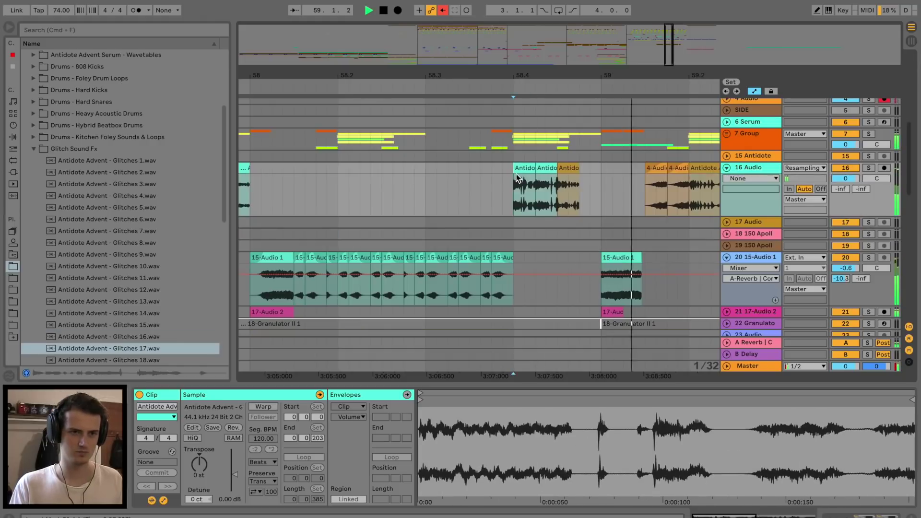
pyautogui.press('space')
pyautogui.scroll(-5, 511, 174)
pyautogui.press('space')
pyautogui.scroll(-2, 511, 174)
pyautogui.scroll(6, 511, 174)
pyautogui.press('space')
# Play track 20 soloed from bar 58.3 to check its effect tail, then unsolo it.
pyautogui.click(869, 171)
pyautogui.press('space')
pyautogui.click(425, 182)
pyautogui.scroll(4, 462, 177)
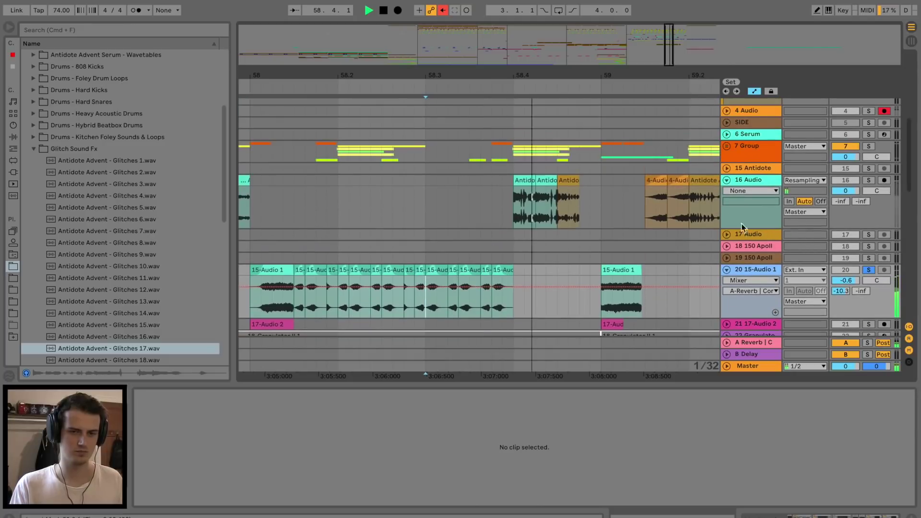
pyautogui.click(869, 269)
pyautogui.press('space')
pyautogui.press('space')
# Show track 20's Speaker On automation and draw a short Off section just before bar 59.
pyautogui.doubleClick(844, 269)
pyautogui.press('space')
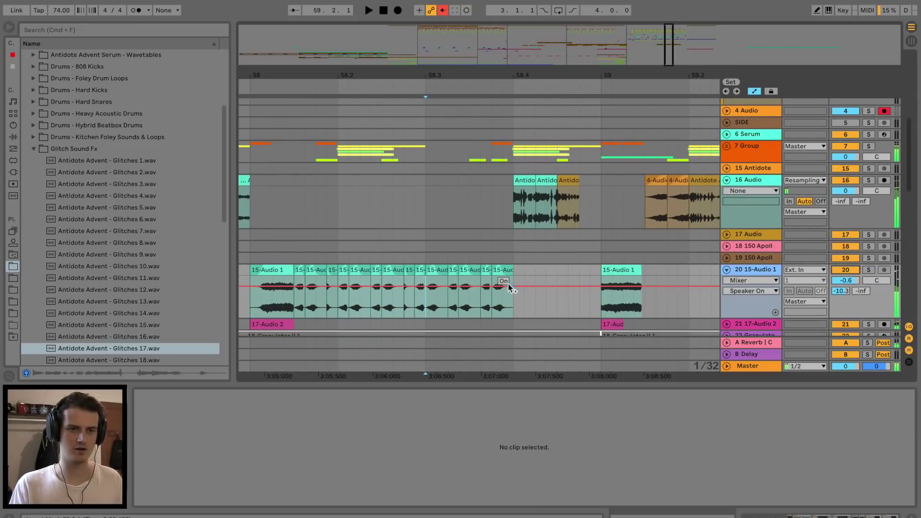
pyautogui.click(565, 285)
pyautogui.click(598, 285)
pyautogui.moveTo(569, 287); pyautogui.dragTo(570, 306)
pyautogui.moveTo(576, 68); pyautogui.dragTo(576, 34)
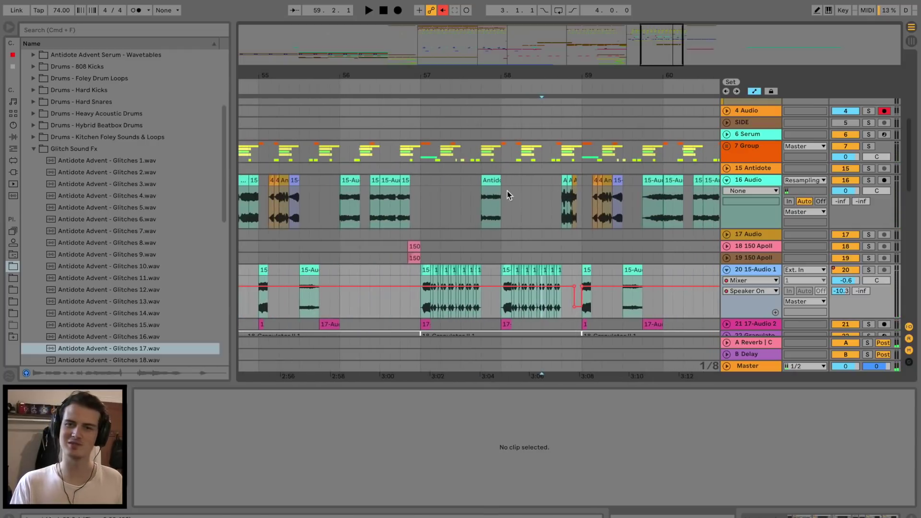
# Draw another Speaker Off section on track 20 just before bar 55 and edit the automation after the bar 55.3 clip.
pyautogui.hscroll(-5, 453, 271)
pyautogui.press('space')
pyautogui.press('space')
pyautogui.click(334, 277)
pyautogui.press('space')
pyautogui.click(381, 286)
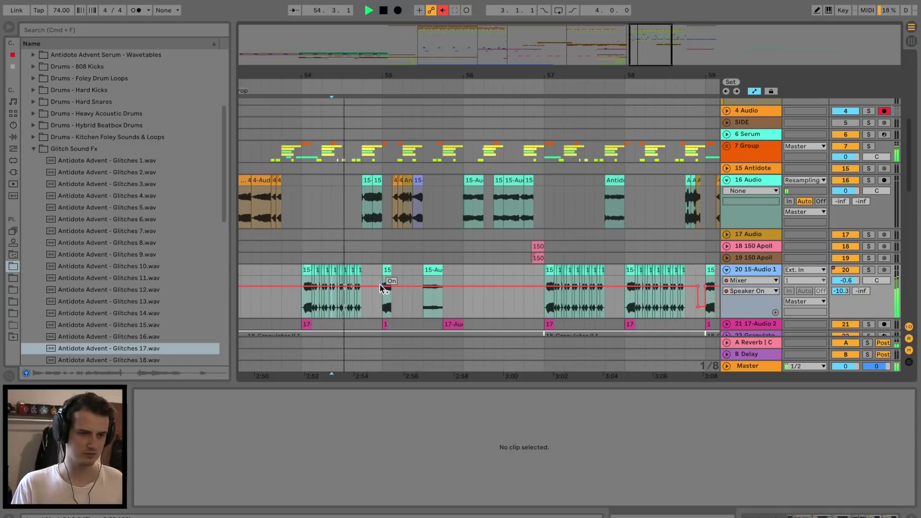
pyautogui.moveTo(366, 287); pyautogui.dragTo(366, 307)
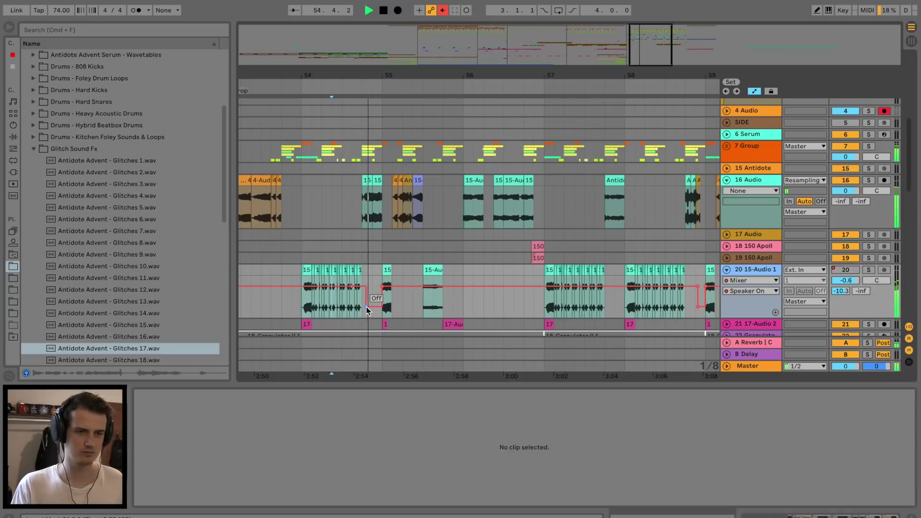
pyautogui.click(469, 287)
pyautogui.moveTo(445, 286)
pyautogui.mouseDown()
pyautogui.moveTo(439, 306)
pyautogui.moveTo(441, 286)
pyautogui.mouseUp()
pyautogui.click(441, 271)
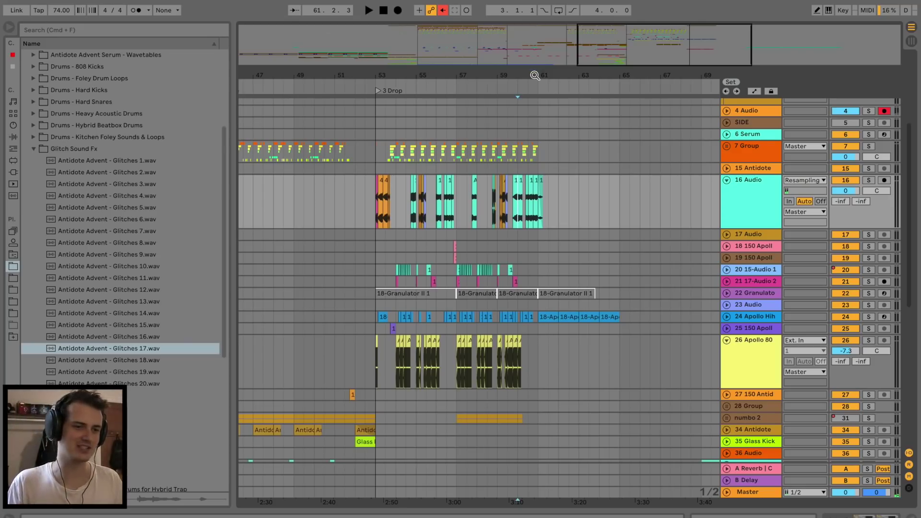
# Fold tracks 26 and 16 and collapse 1 Group to tidy the arrangement.
pyautogui.click(360, 209)
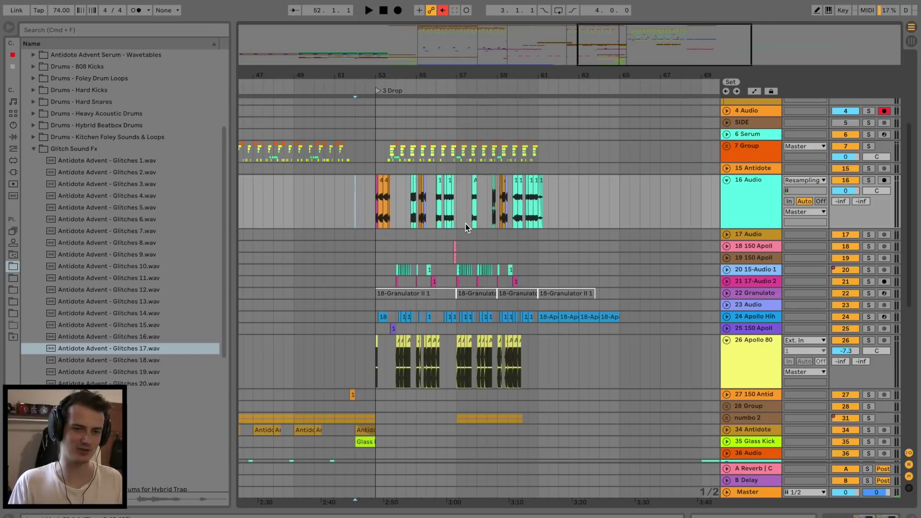
pyautogui.click(727, 341)
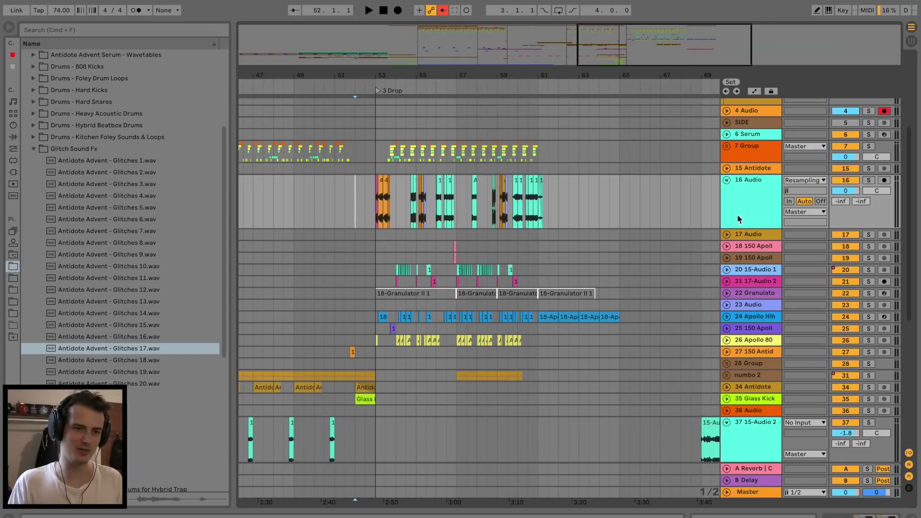
pyautogui.click(728, 181)
pyautogui.click(357, 189)
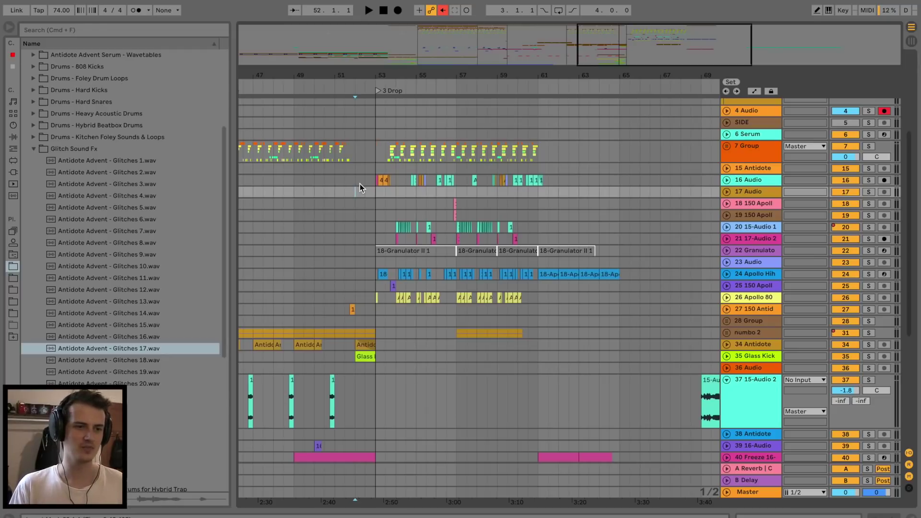
pyautogui.hscroll(-15, 363, 183)
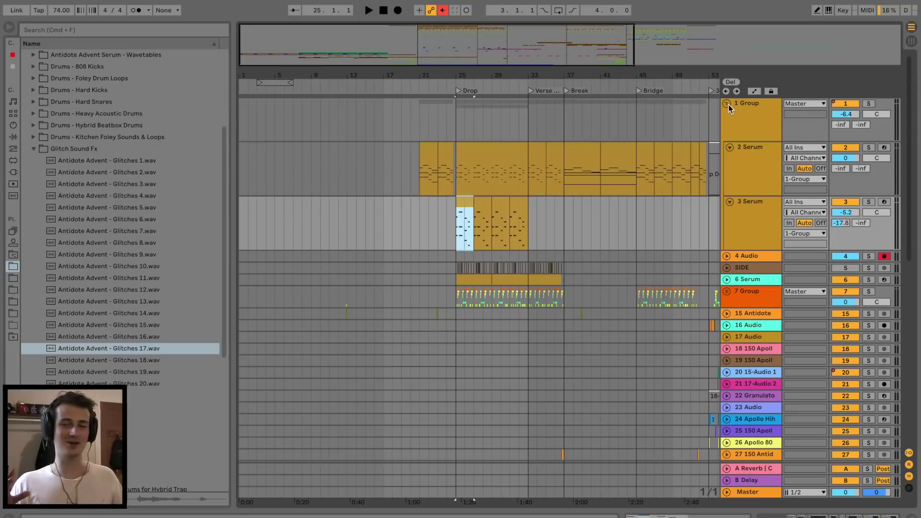
pyautogui.click(727, 104)
pyautogui.click(422, 155)
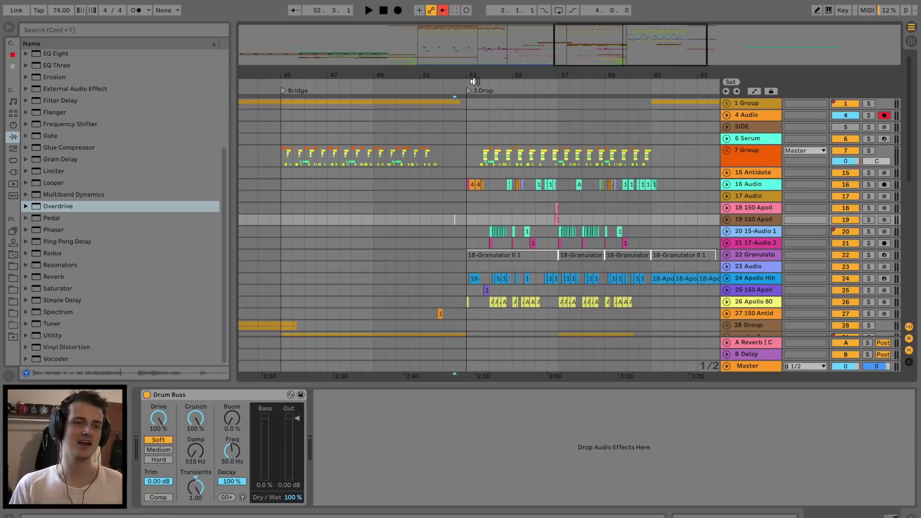
# Survey the whole arrangement and its track layout from the intro through the third drop.
pyautogui.scroll(-3, 498, 103)
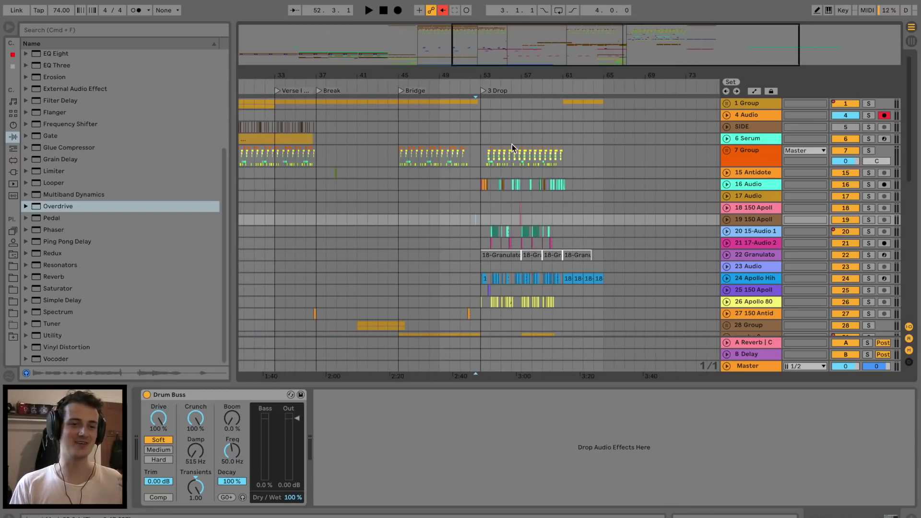
pyautogui.scroll(-5, 540, 225)
pyautogui.scroll(-3, 537, 224)
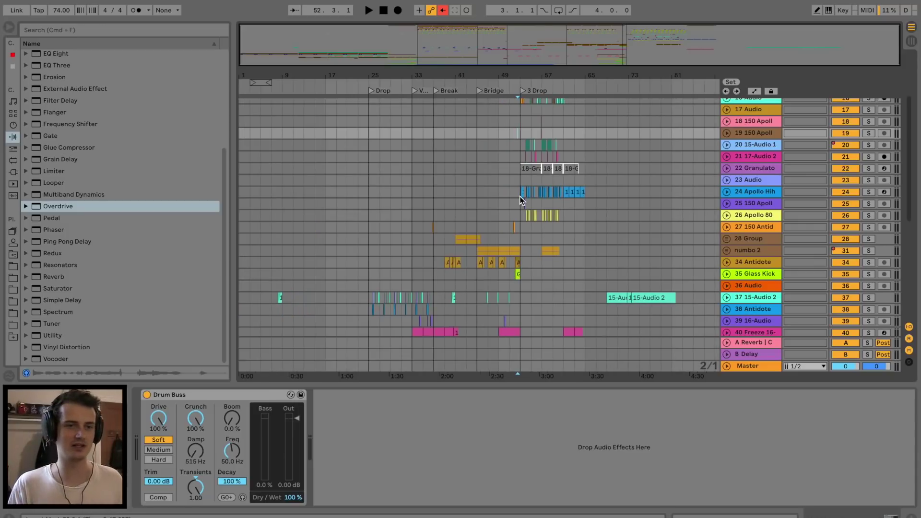
pyautogui.scroll(4, 525, 199)
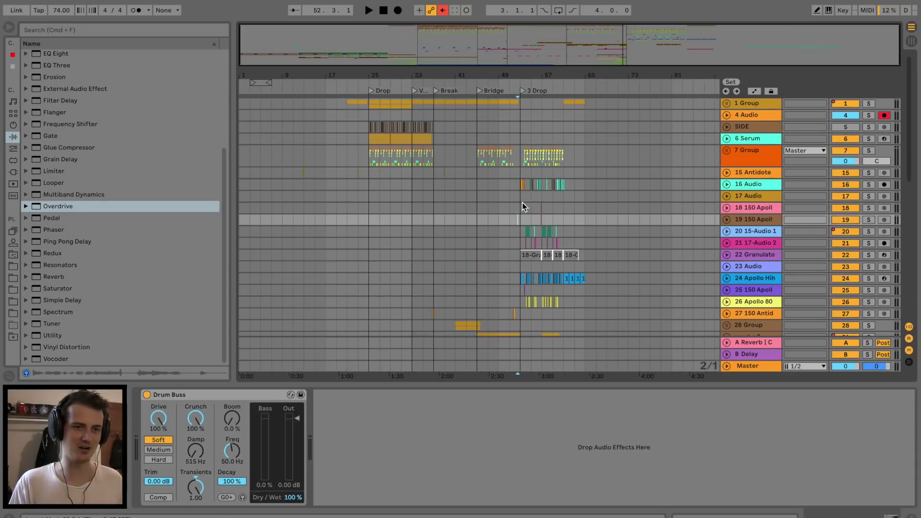
pyautogui.click(524, 200)
pyautogui.moveTo(538, 79); pyautogui.dragTo(532, 110)
pyautogui.click(471, 206)
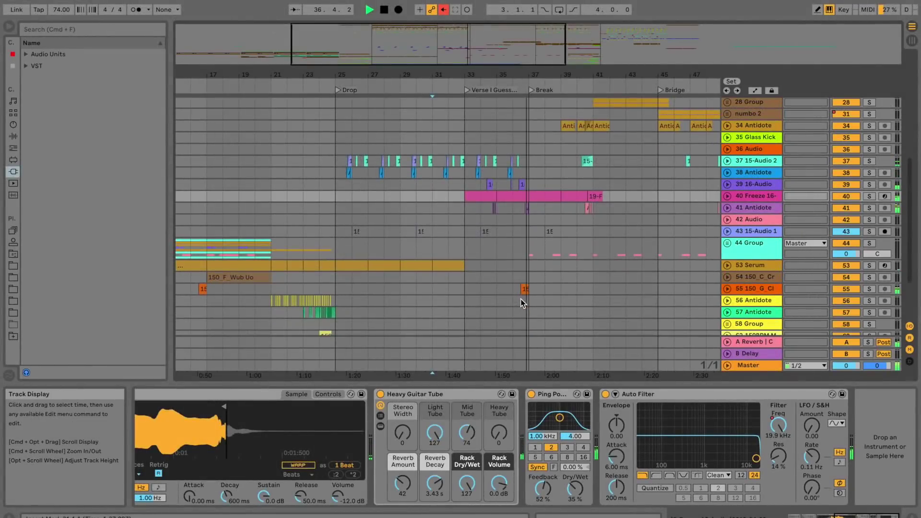
# Follow playback through the verse and break while examining the clips on all tracks down to track 65.
pyautogui.scroll(-2, 522, 304)
pyautogui.scroll(-2, 522, 304)
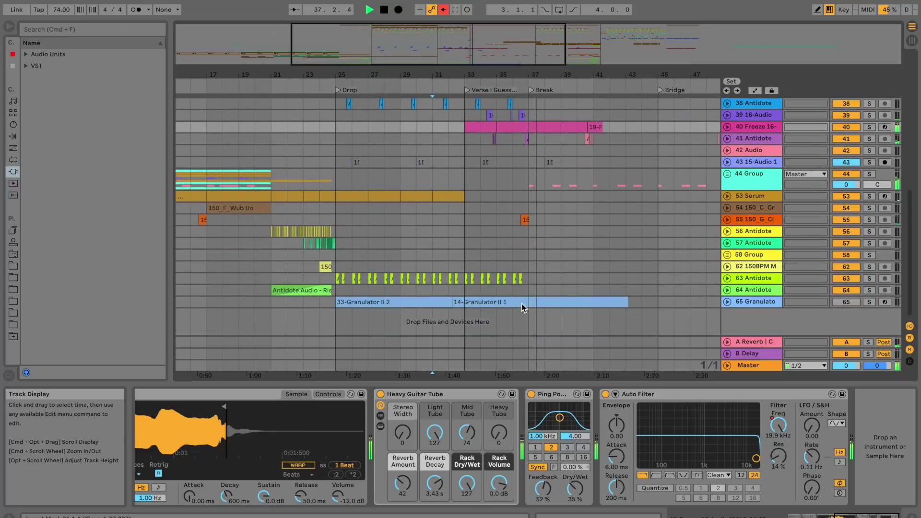
pyautogui.scroll(5, 522, 303)
pyautogui.scroll(10, 522, 303)
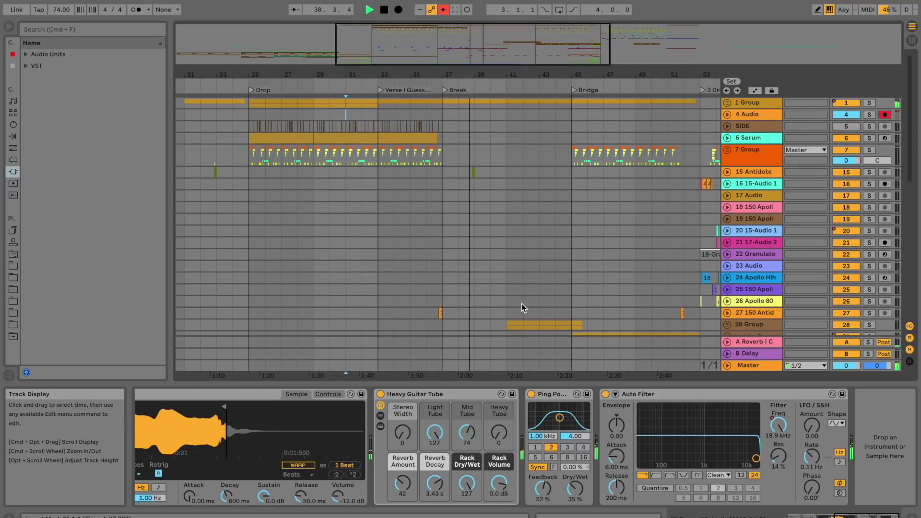
pyautogui.scroll(-3, 522, 304)
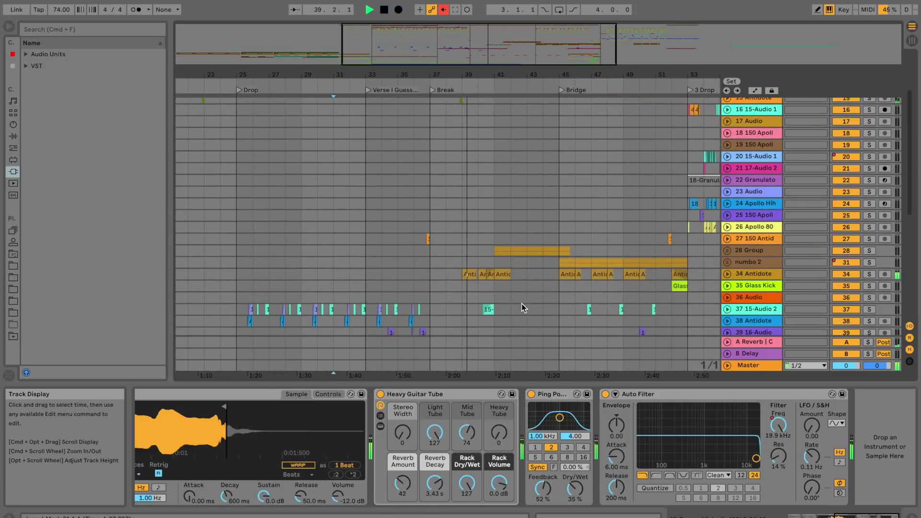
pyautogui.scroll(-2, 522, 303)
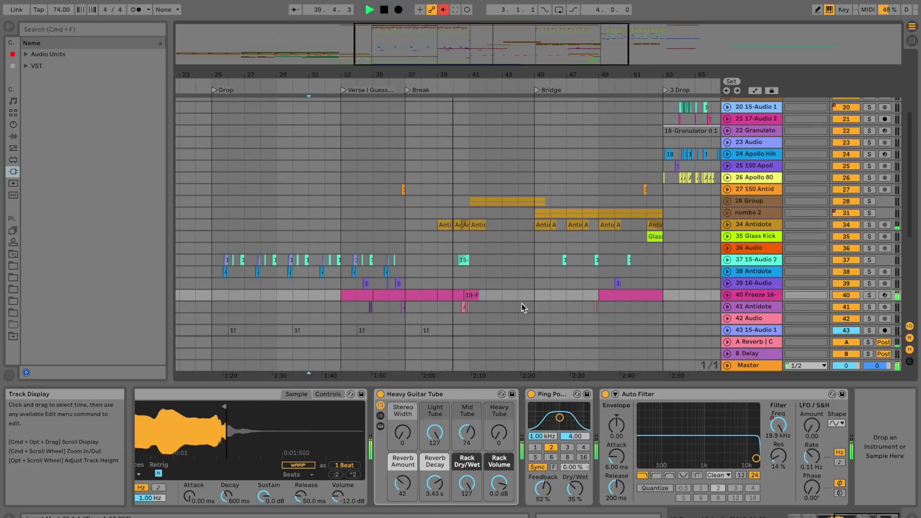
pyautogui.scroll(-4, 522, 304)
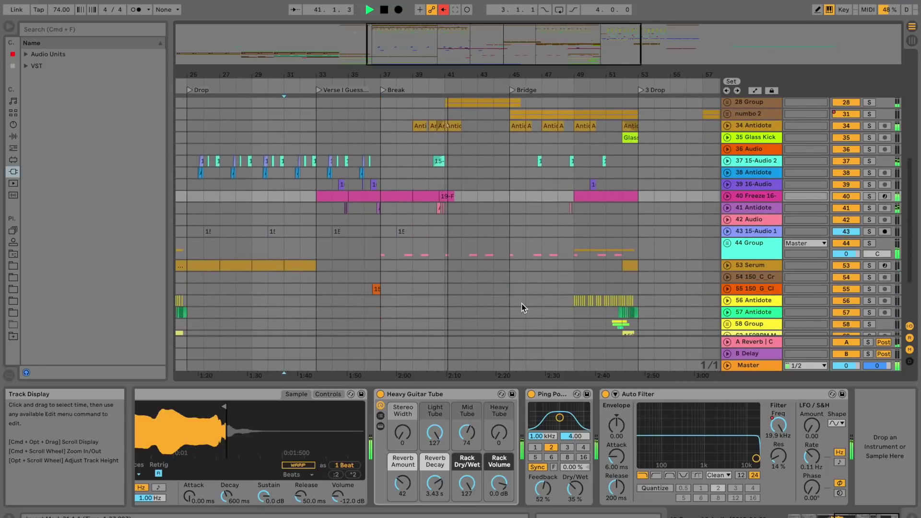
pyautogui.scroll(-3, 522, 303)
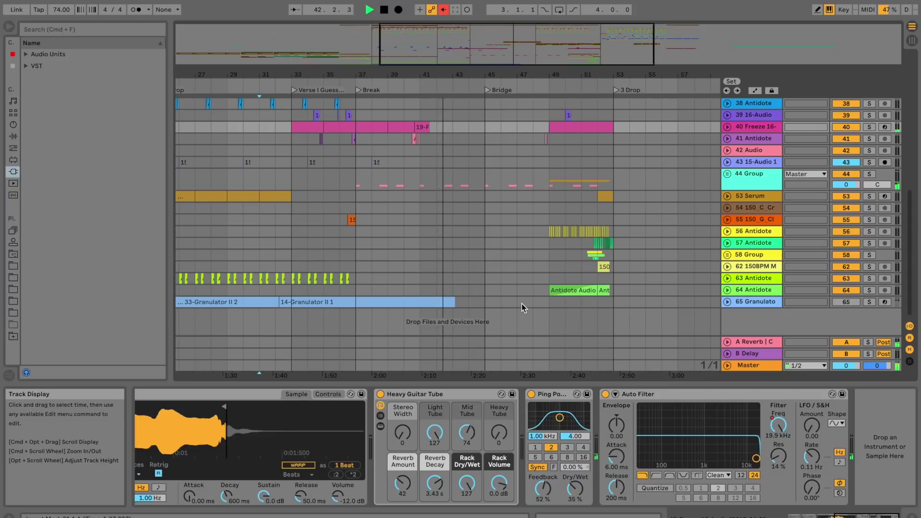
pyautogui.scroll(6, 522, 304)
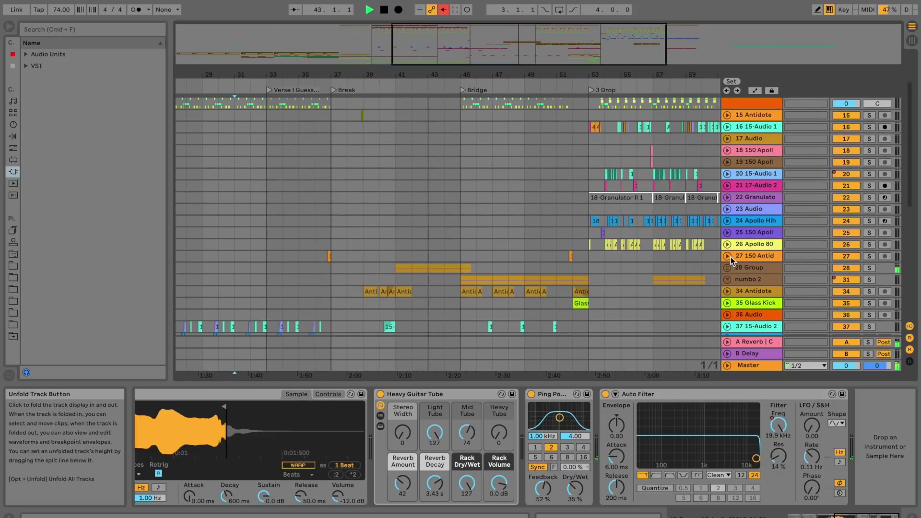
# Unfold 28 Group, examine the REV track's effect chain, fold the group and follow playback into the bridge.
pyautogui.click(728, 268)
pyautogui.click(743, 281)
pyautogui.scroll(-4, 615, 278)
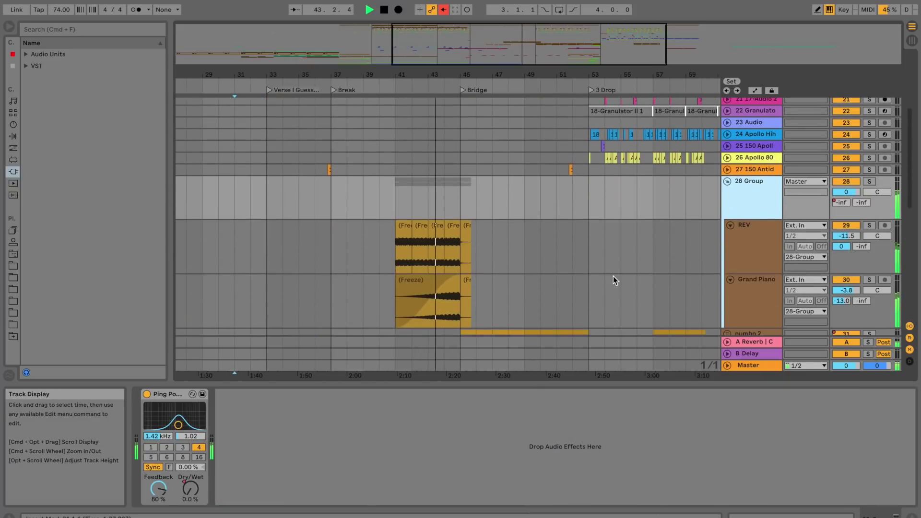
pyautogui.click(752, 243)
pyautogui.click(522, 477)
pyautogui.hscroll(6, 522, 476)
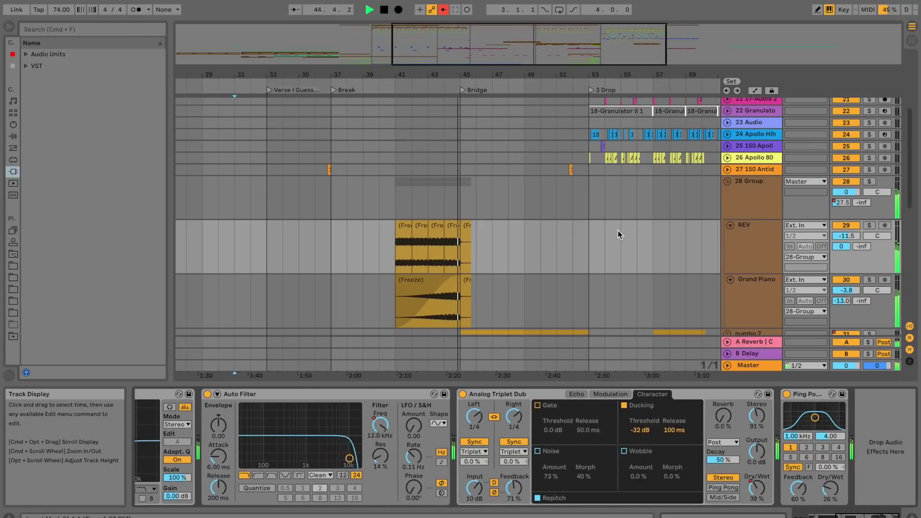
pyautogui.click(729, 182)
pyautogui.scroll(-8, 518, 224)
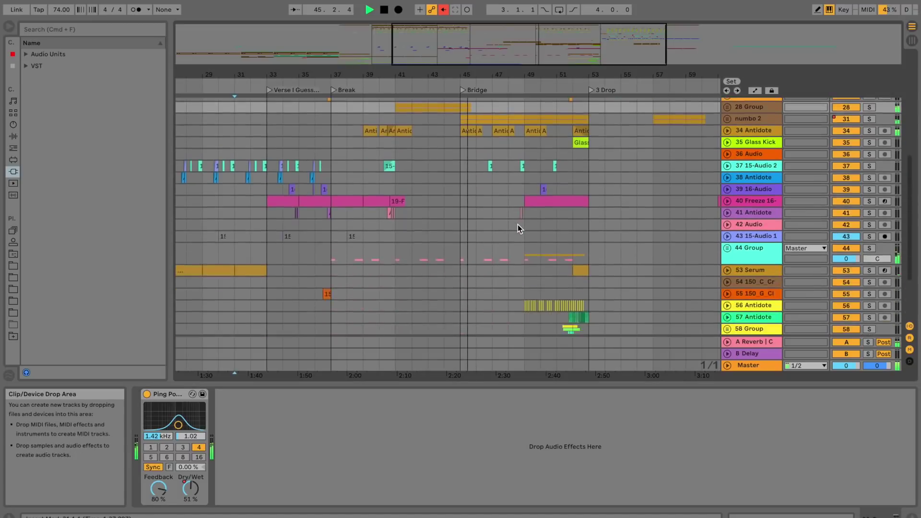
pyautogui.scroll(10, 517, 225)
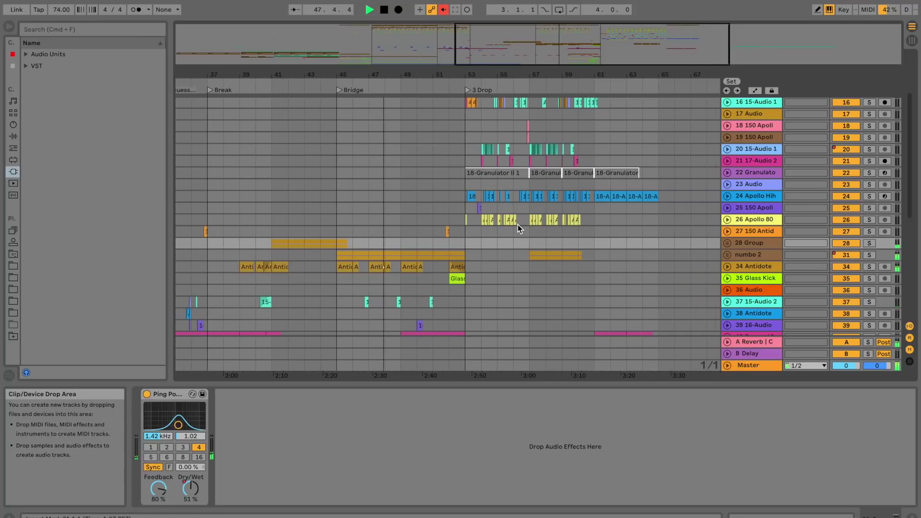
# Follow playback through the bridge while examining the clips on all tracks down to track 65, up to the third drop.
pyautogui.scroll(2, 517, 224)
pyautogui.scroll(2, 517, 225)
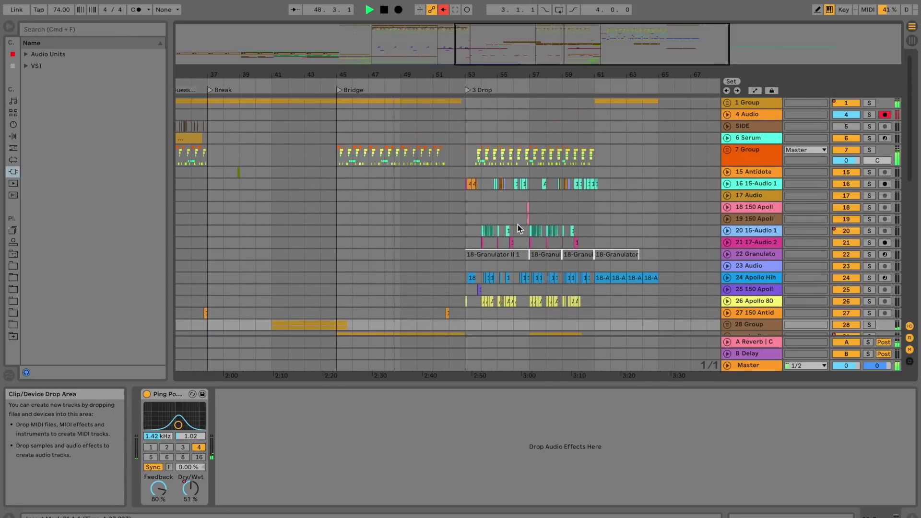
pyautogui.moveTo(459, 74)
pyautogui.mouseDown()
pyautogui.moveTo(459, 86)
pyautogui.moveTo(457, 67)
pyautogui.mouseUp()
pyautogui.scroll(-10, 436, 269)
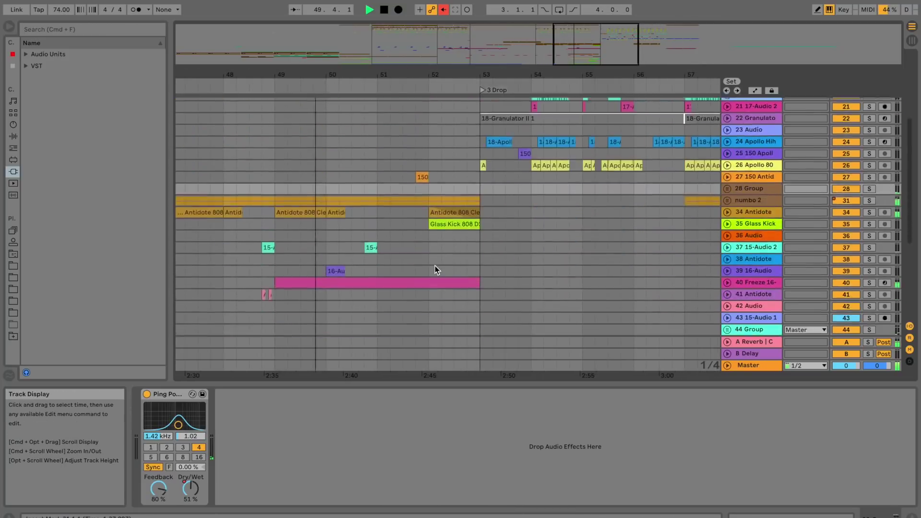
pyautogui.scroll(-1, 434, 266)
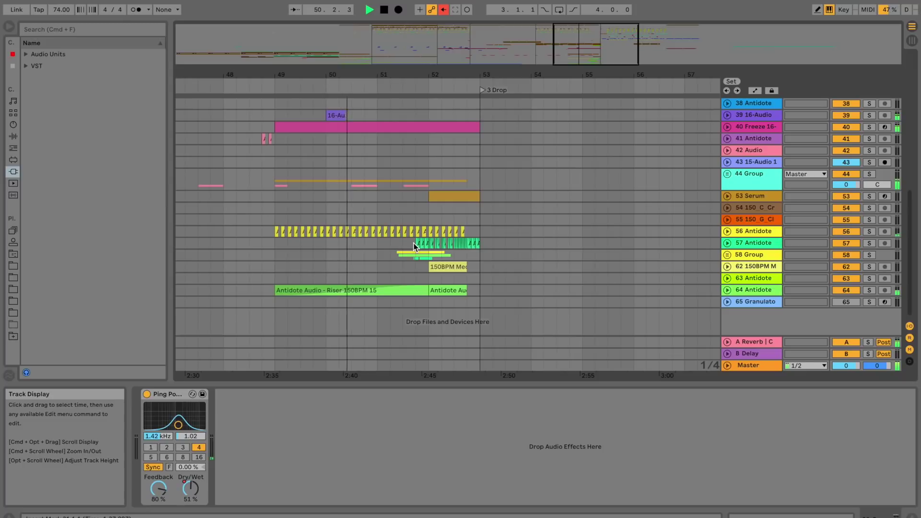
pyautogui.scroll(12, 413, 243)
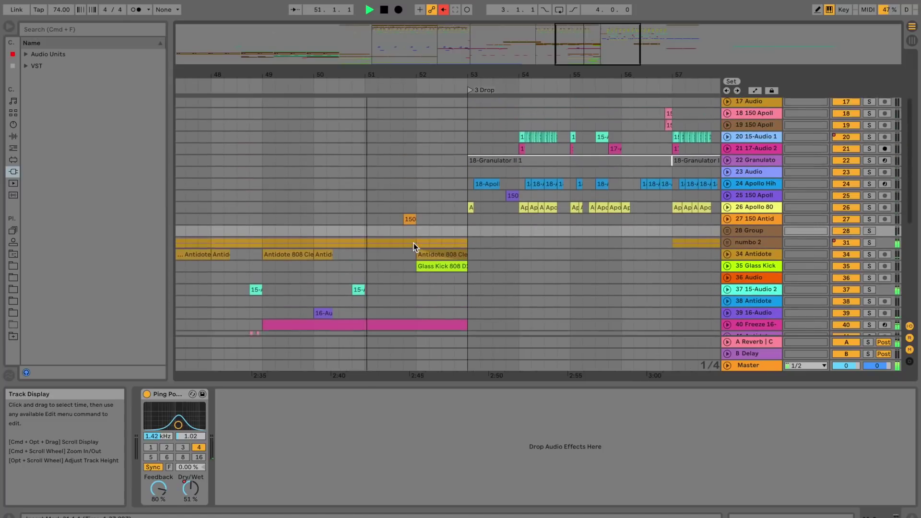
pyautogui.hscroll(4, 393, 199)
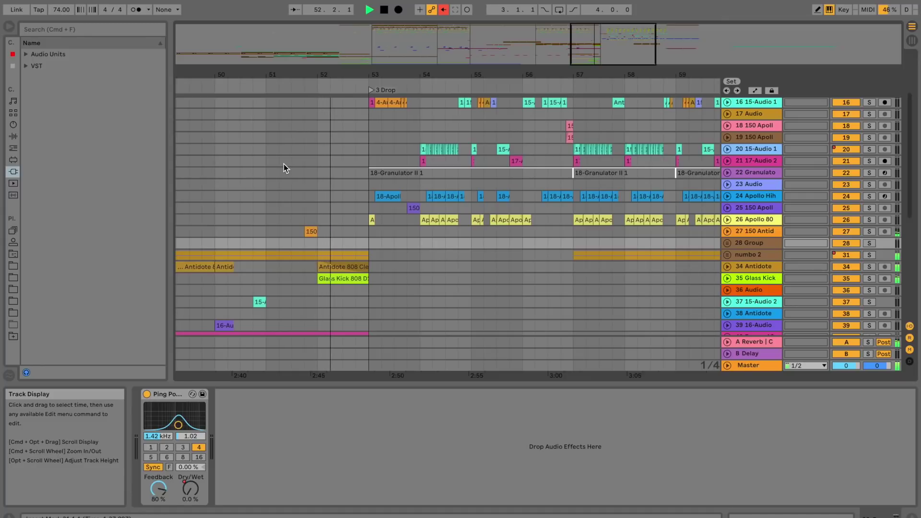
# Inspect the effect chains of 7 Group and track 16, and follow the third drop's clips during playback.
pyautogui.scroll(5, 284, 163)
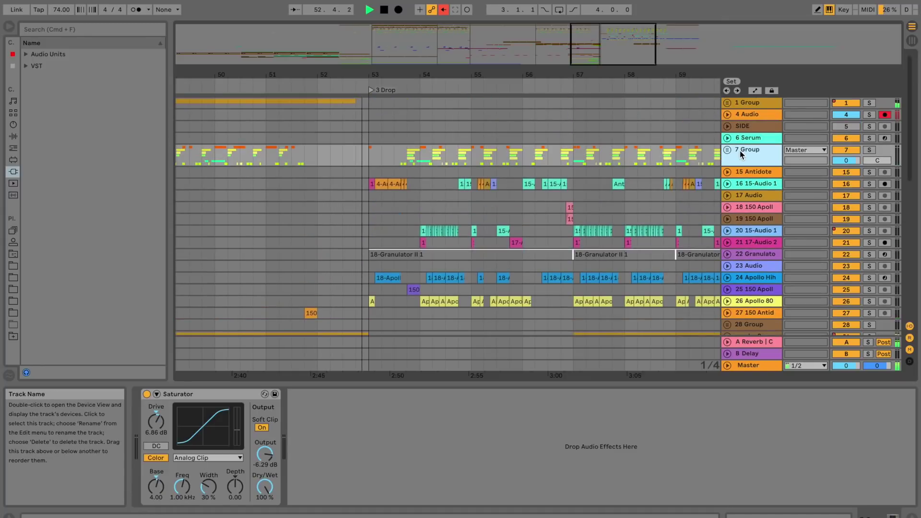
pyautogui.click(758, 186)
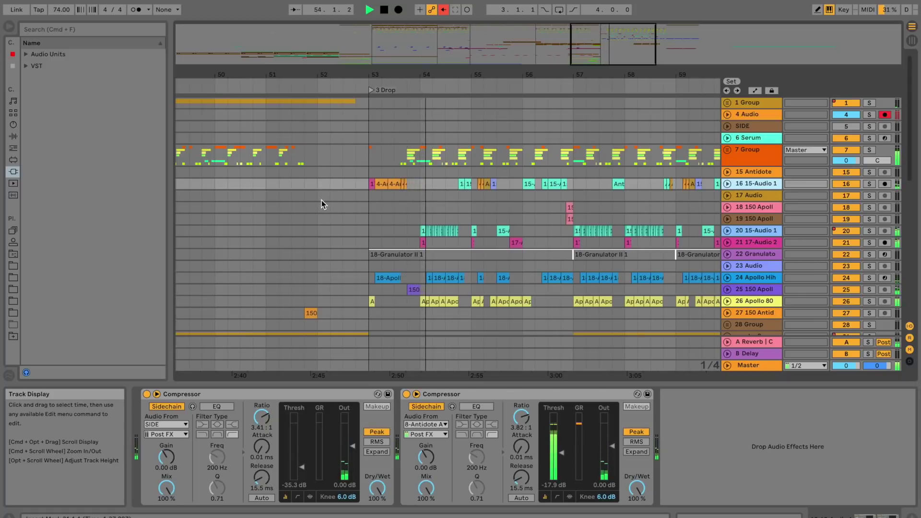
pyautogui.scroll(-5, 321, 200)
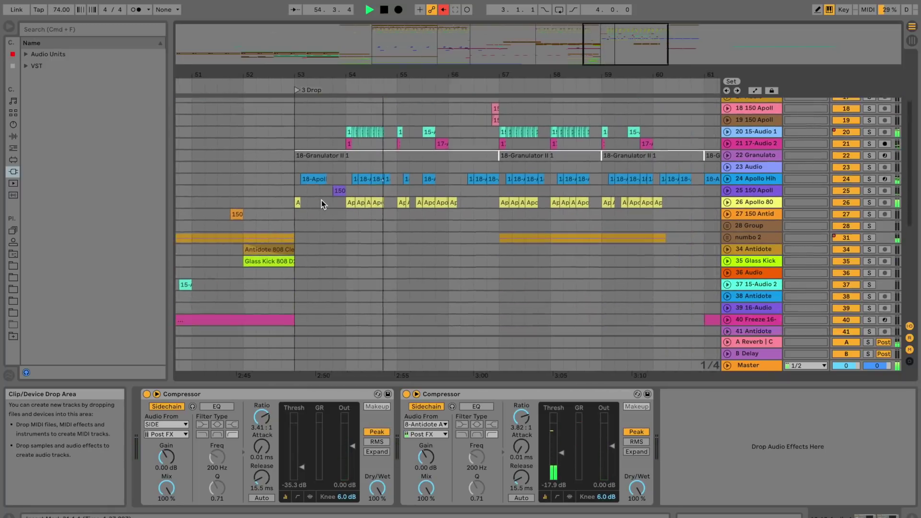
pyautogui.scroll(6, 321, 200)
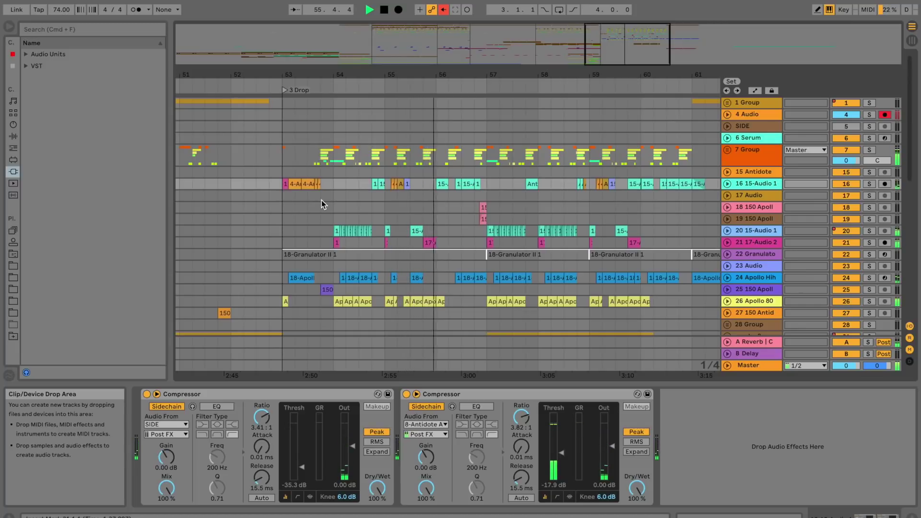
pyautogui.scroll(-2, 321, 204)
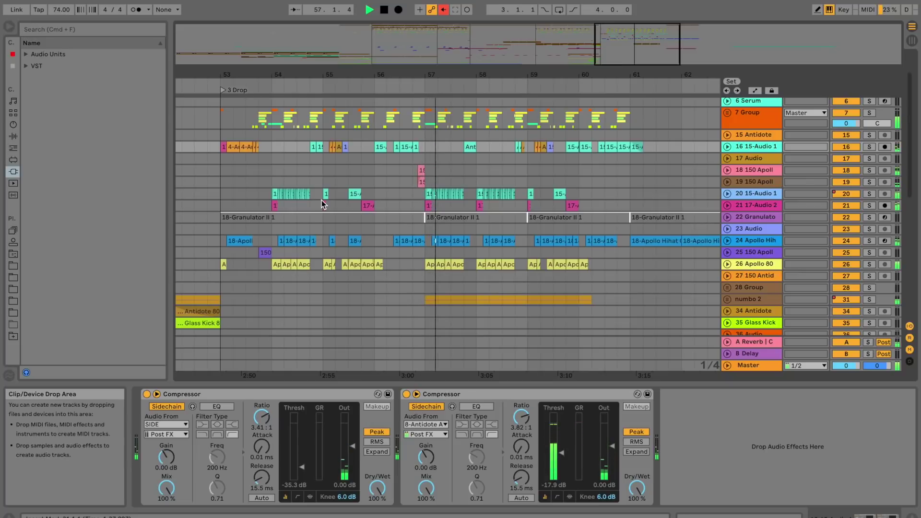
pyautogui.scroll(2, 321, 204)
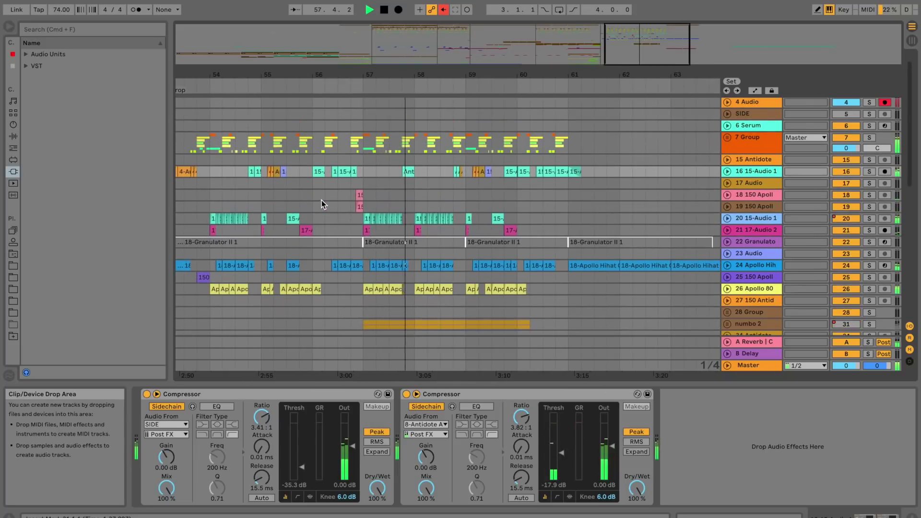
pyautogui.scroll(-2, 322, 200)
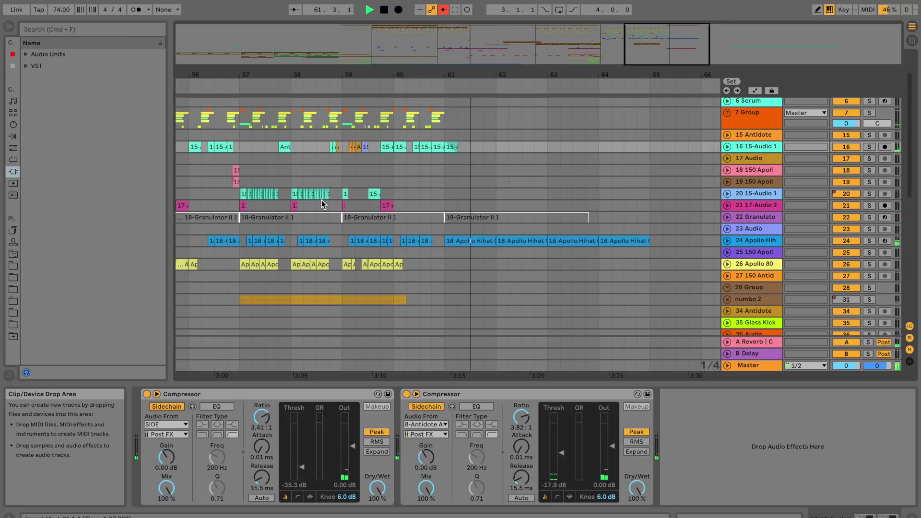
# Unfold track 40 to examine its MIDI notes at the end of the third drop and in the bridge.
pyautogui.scroll(-3, 321, 200)
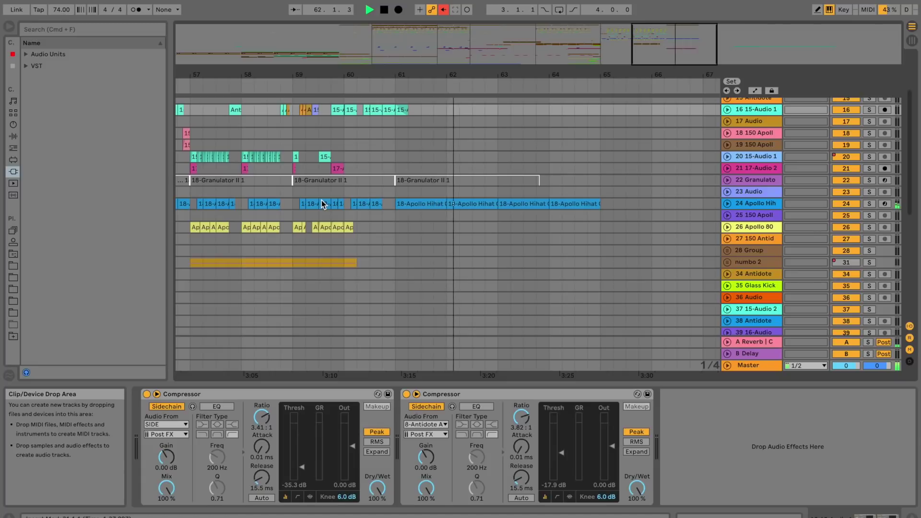
pyautogui.scroll(-6, 665, 232)
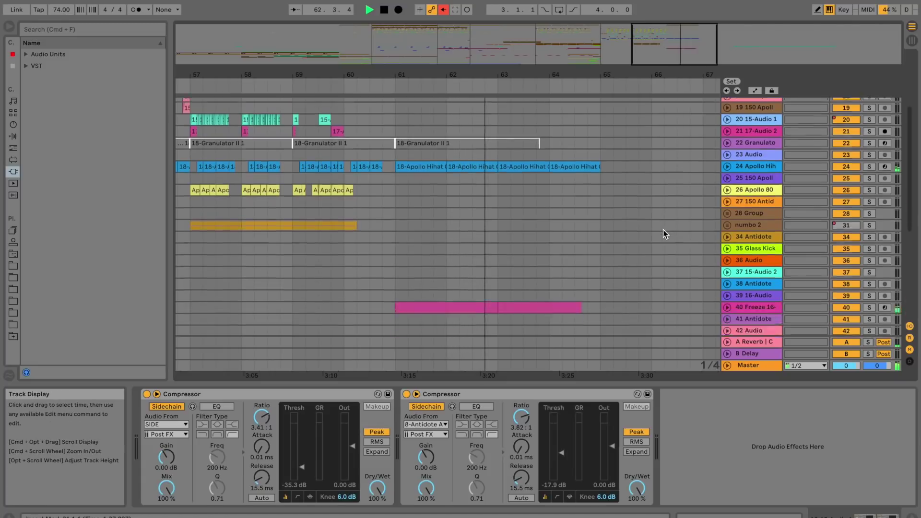
pyautogui.click(727, 183)
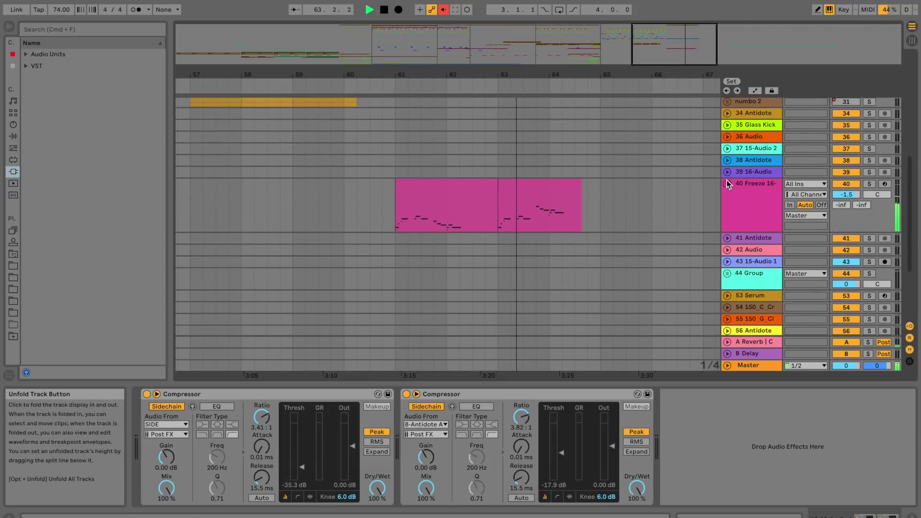
pyautogui.moveTo(593, 75); pyautogui.dragTo(591, 42)
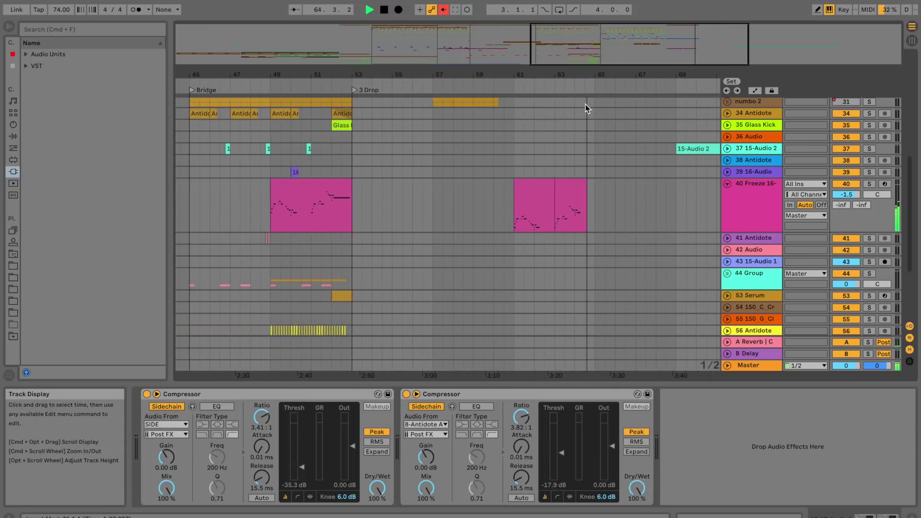